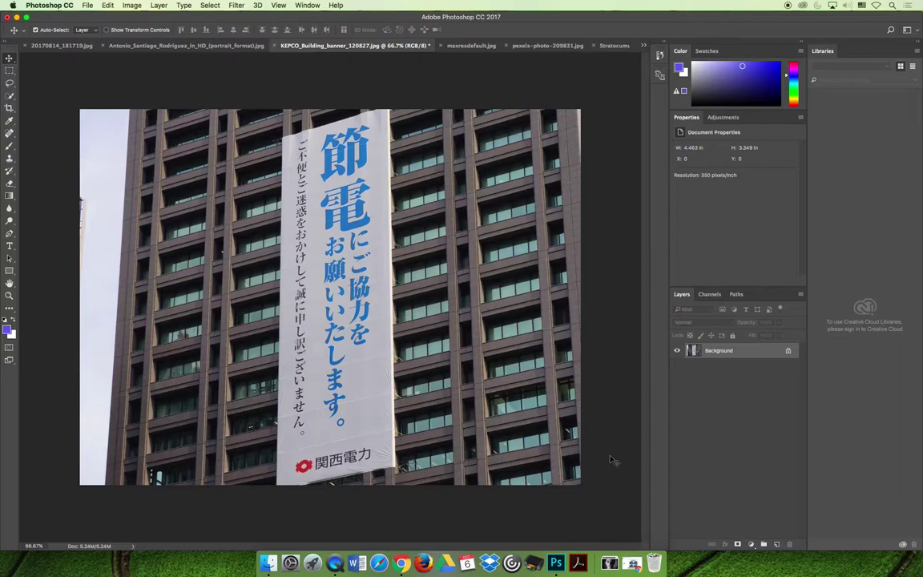
Try a rectangular selection around the Pepsi can at the centre of maxresdefault.jpg, and clear it again.
click(461, 46)
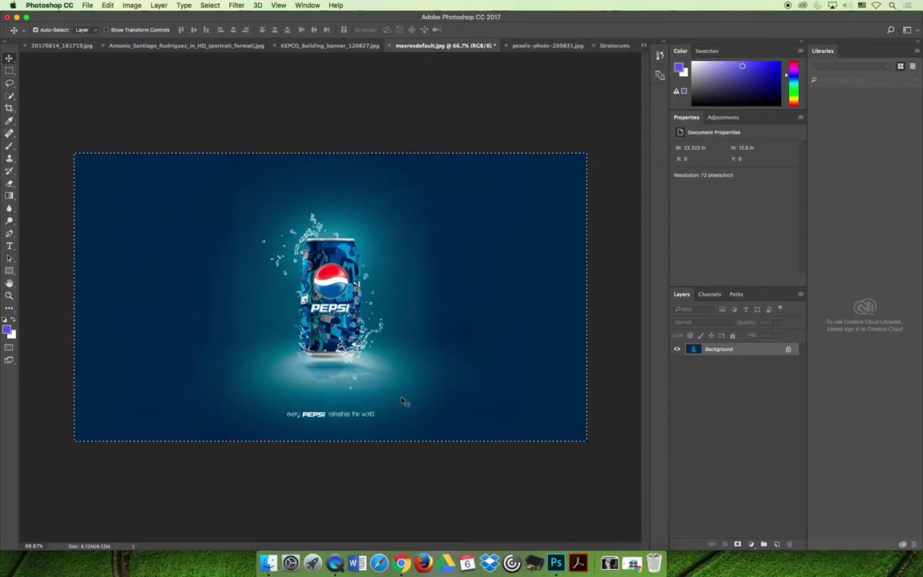
click(329, 44)
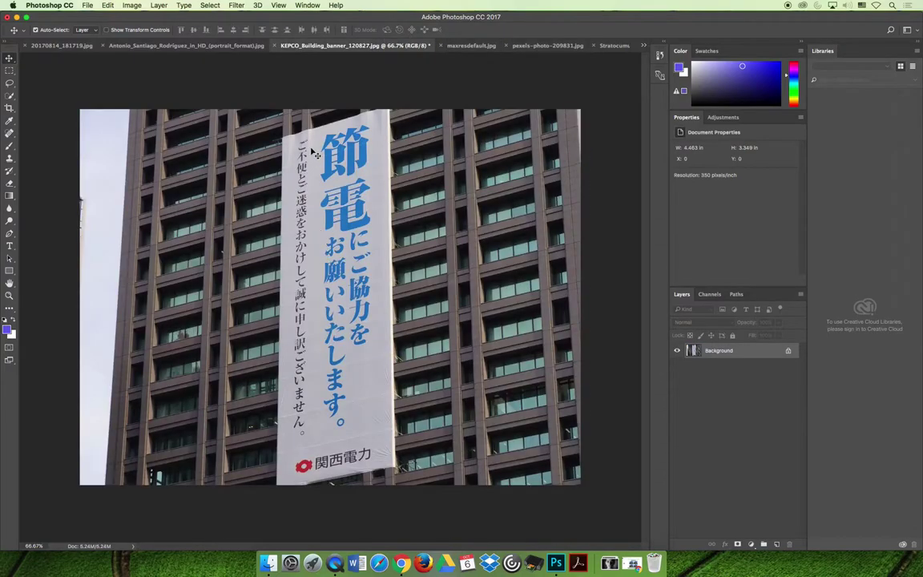
click(452, 45)
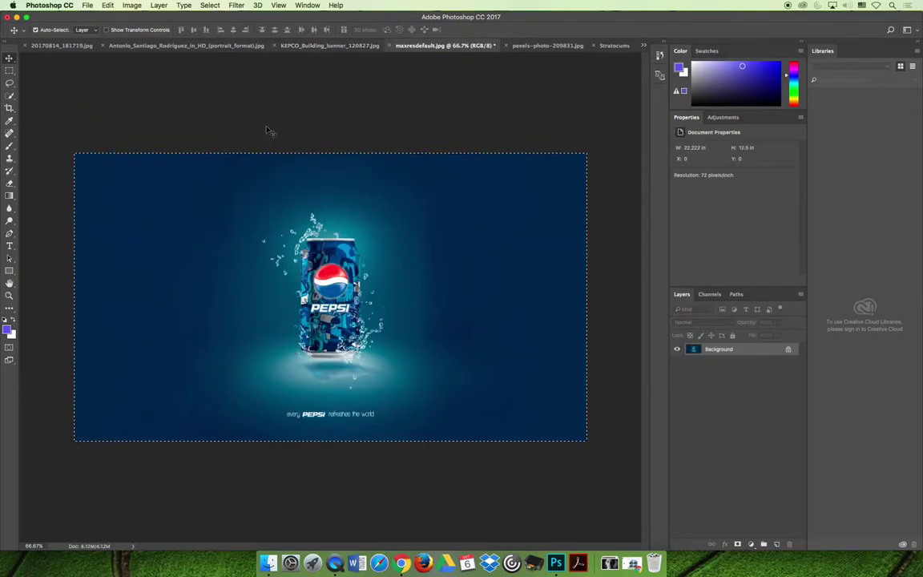
key(m)
click(213, 119)
drag(265, 147, 398, 439)
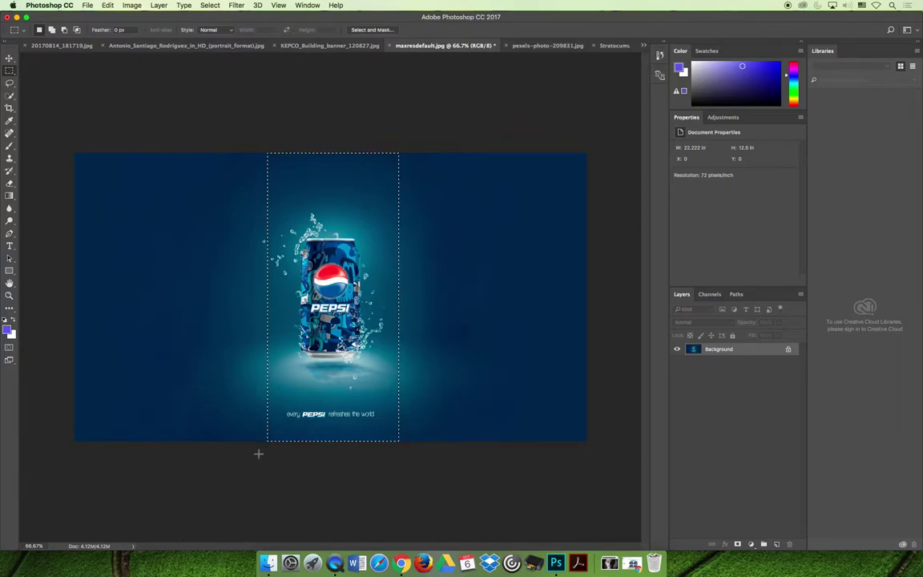
key(super+d)
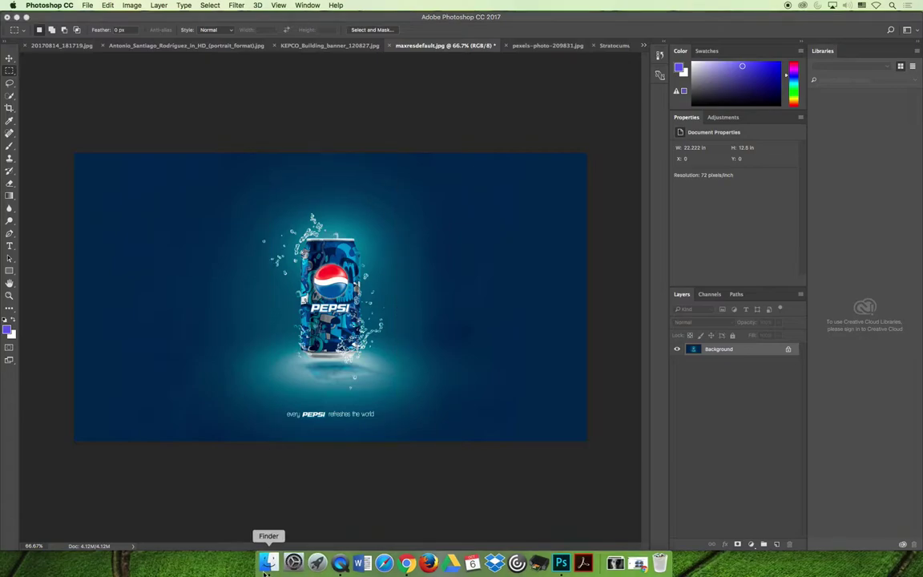
Launch Adobe Bridge CC 2017 from the Applications folder and close the Finder window.
click(267, 563)
click(309, 176)
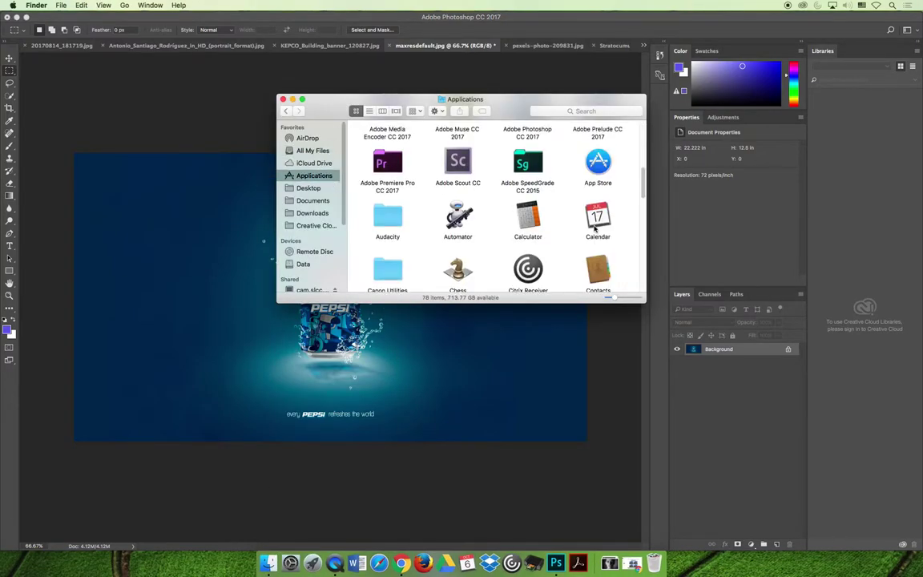
scroll(595, 230, up, 5)
double_click(457, 141)
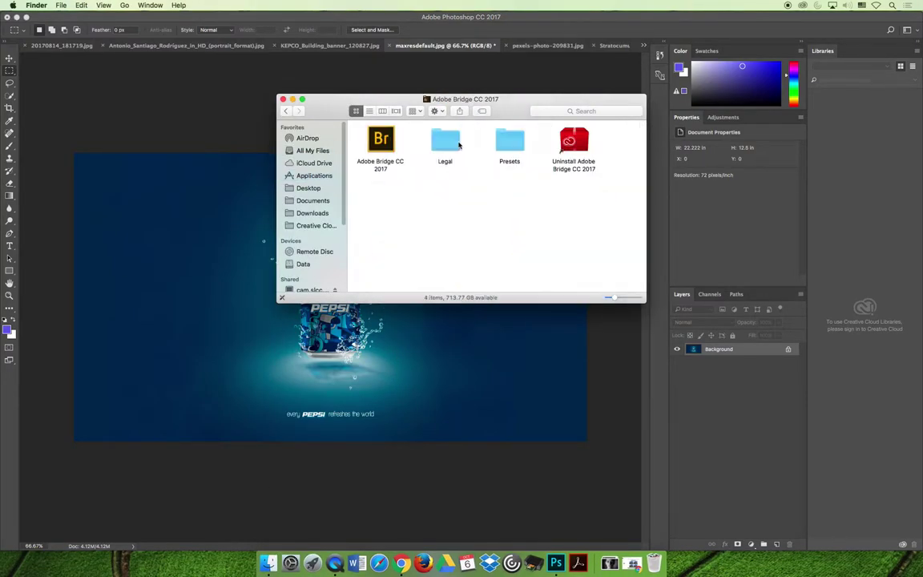
double_click(381, 141)
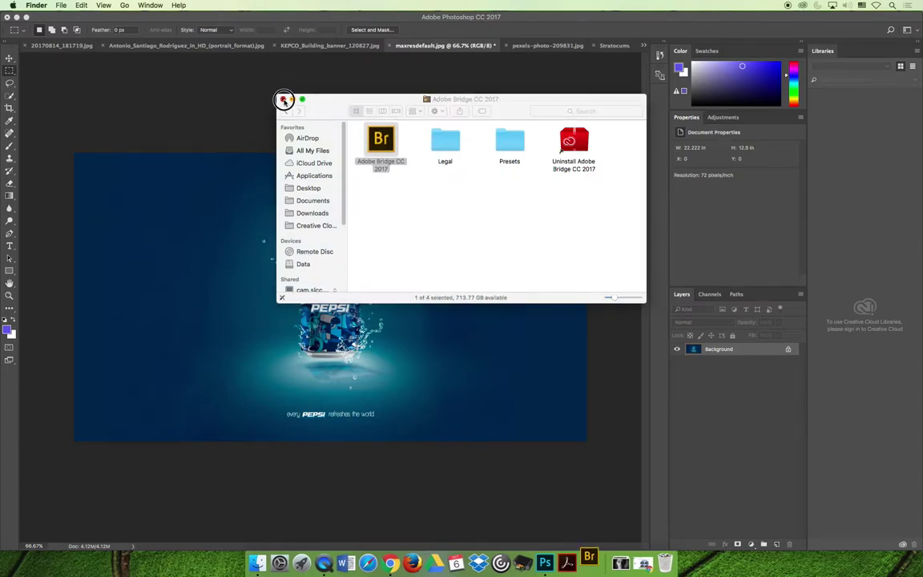
click(282, 99)
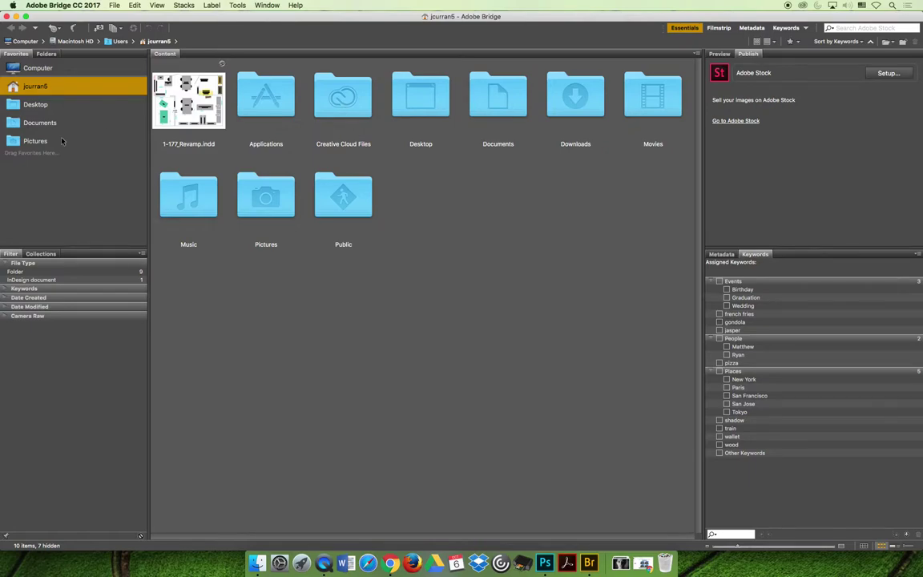
Load KEPCO_Building_banner_120827.jpg and maxresdefault.jpg from the Desktop folder into Photoshop as layers of one document.
click(29, 107)
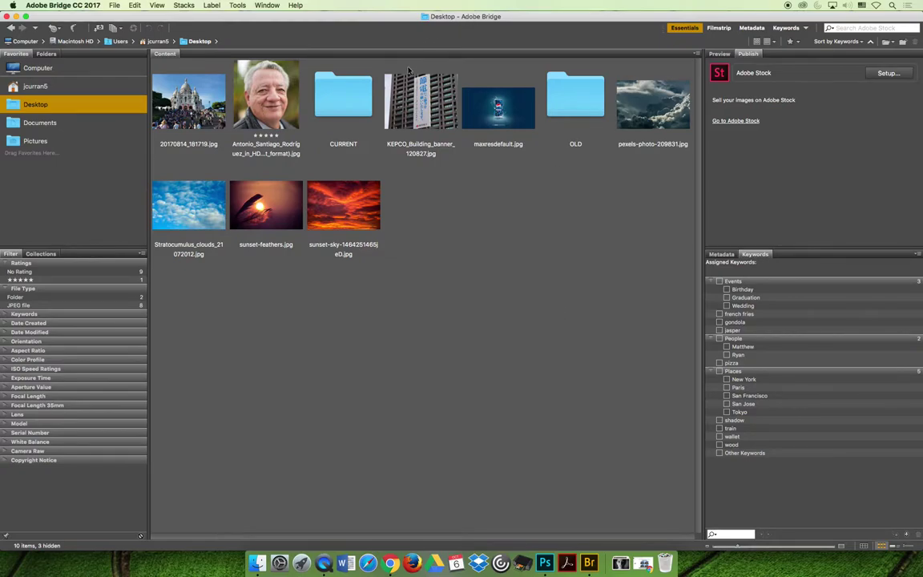
drag(402, 64, 504, 124)
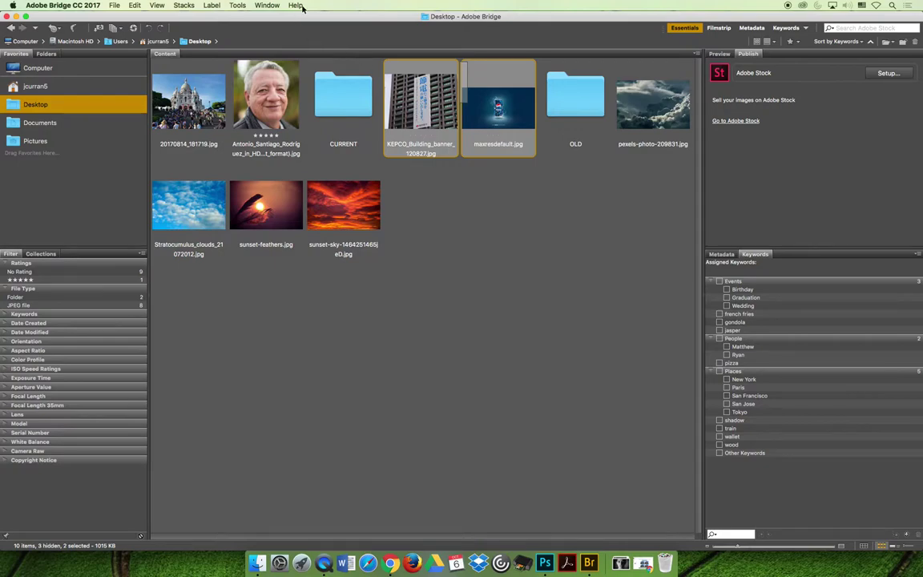
click(237, 5)
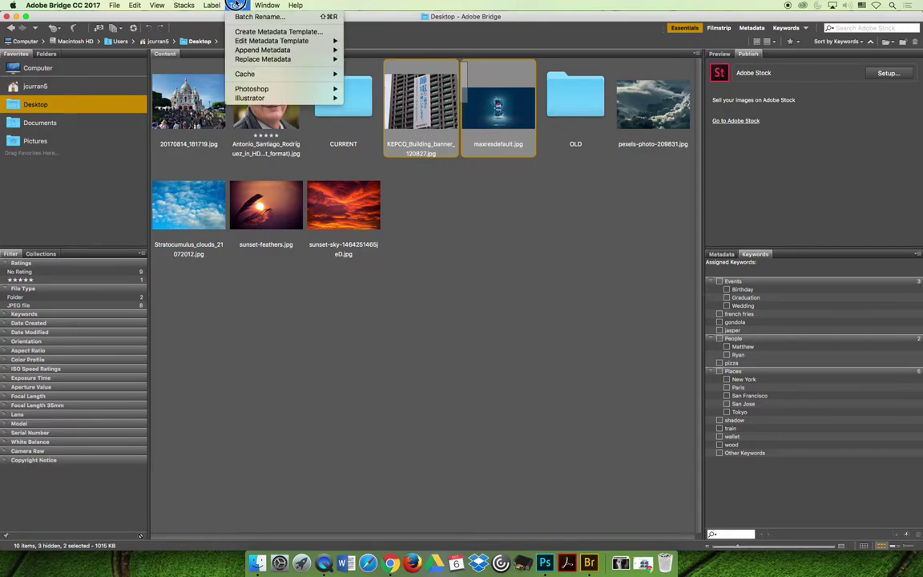
mouse_move(271, 89)
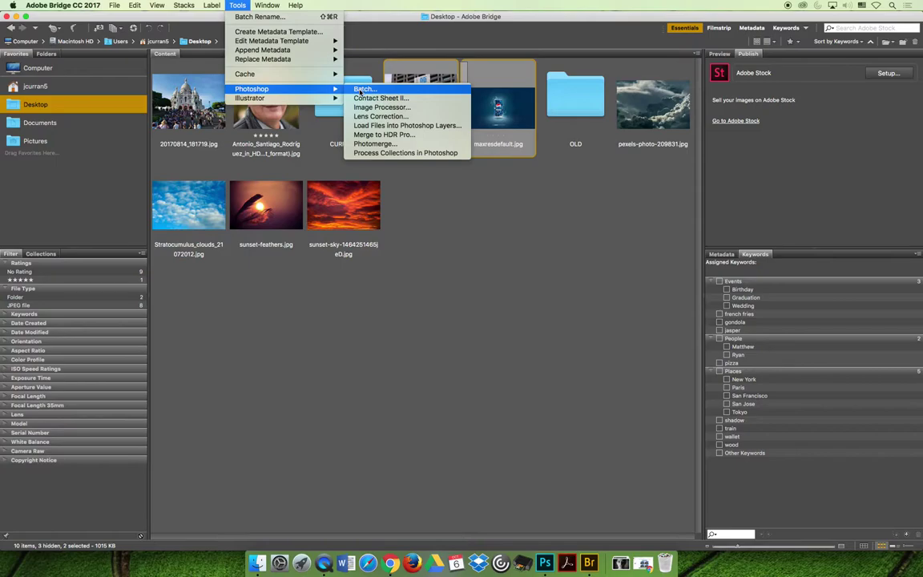
click(378, 127)
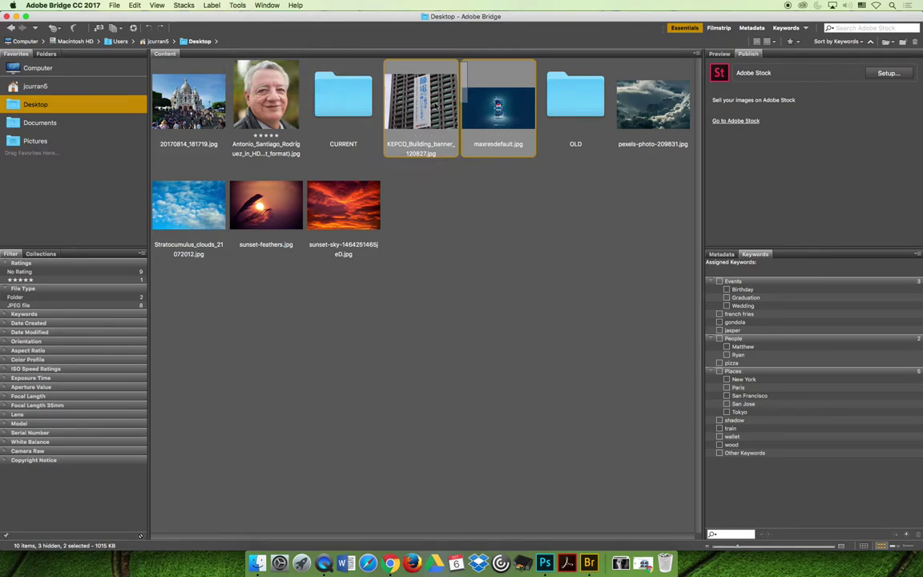
click(240, 5)
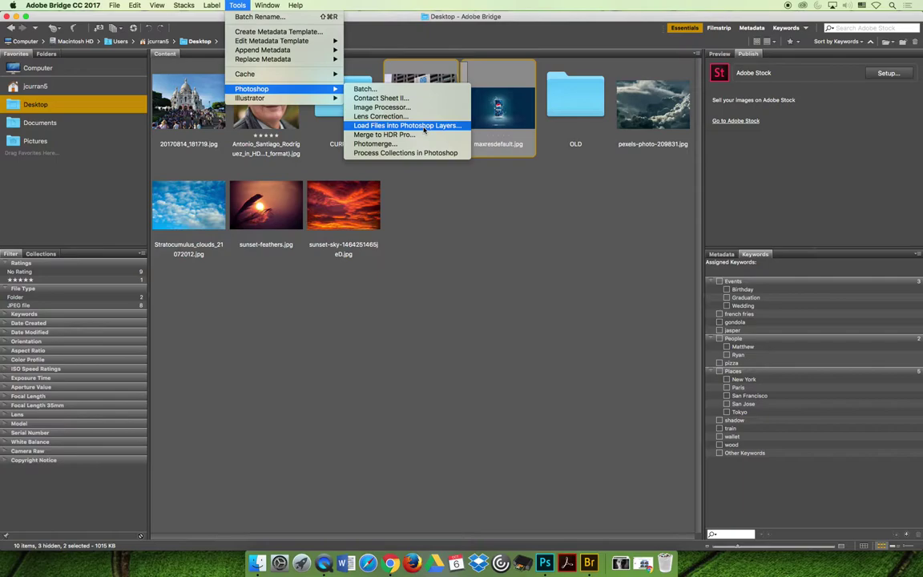
click(424, 125)
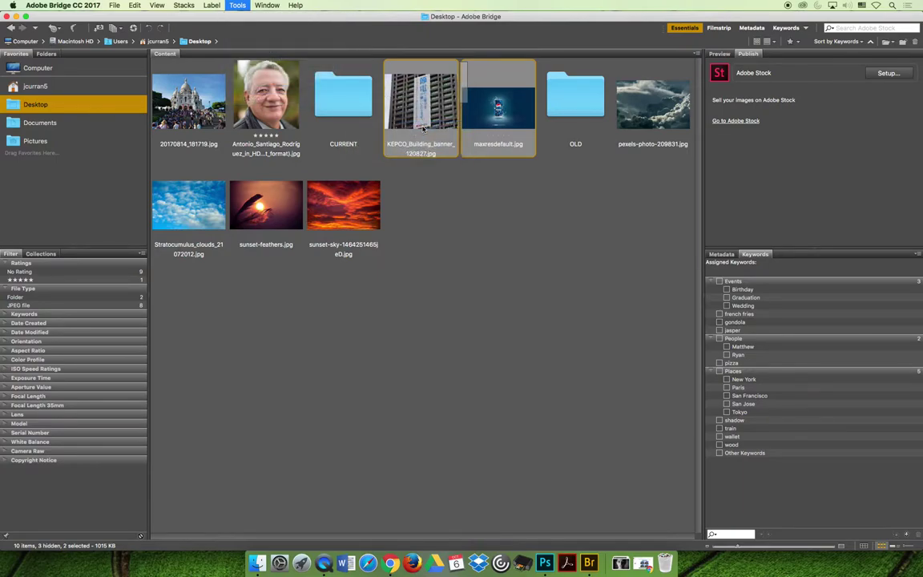
click(527, 223)
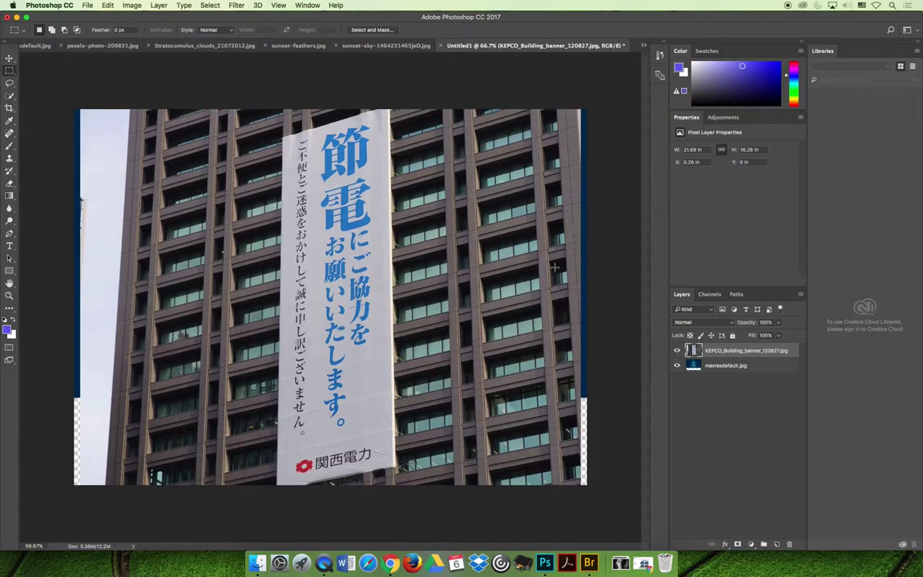
Toggle the KEPCO_Building_banner_120827.jpg layer's visibility to compare the images, and move the maxresdefault.jpg layer above it.
click(677, 351)
click(677, 351)
click(677, 351)
click(677, 351)
click(677, 351)
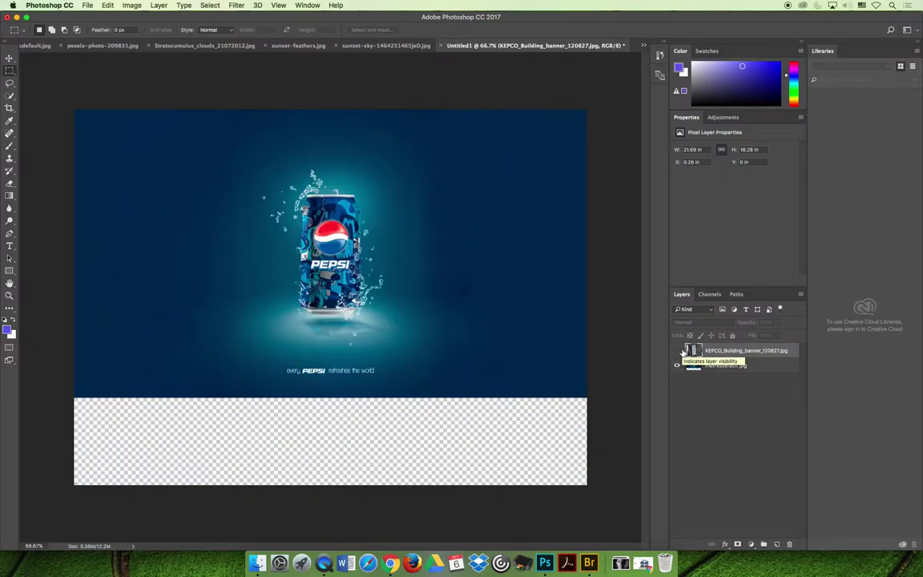
click(756, 398)
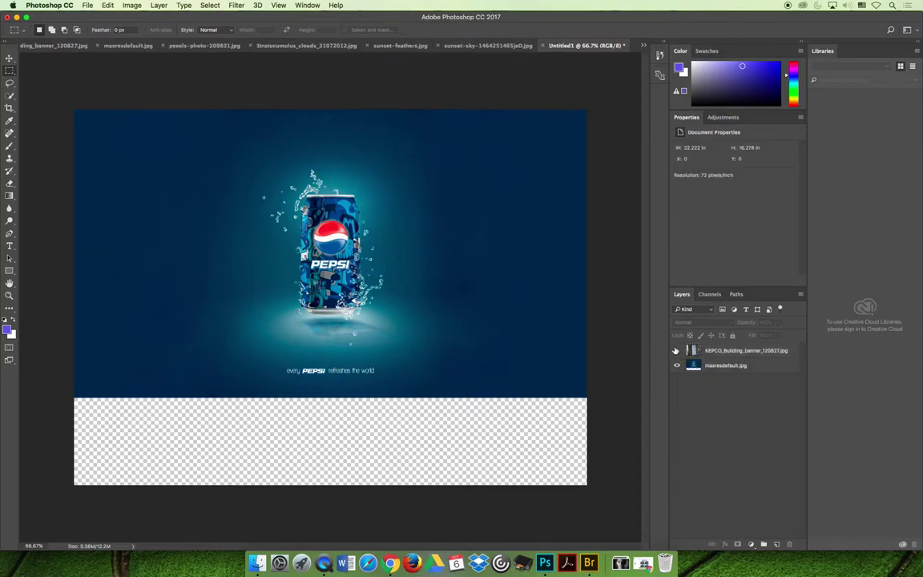
click(676, 351)
drag(721, 368, 680, 346)
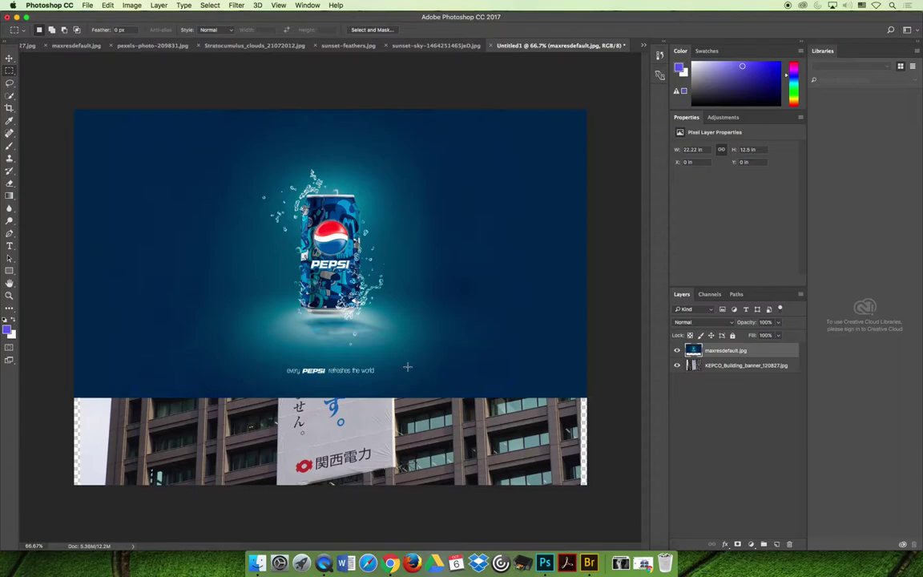
Copy a tall rectangular area around the Pepsi can in maxresdefault.jpg and paste it into KEPCO_Building_banner_120827.jpg.
click(436, 46)
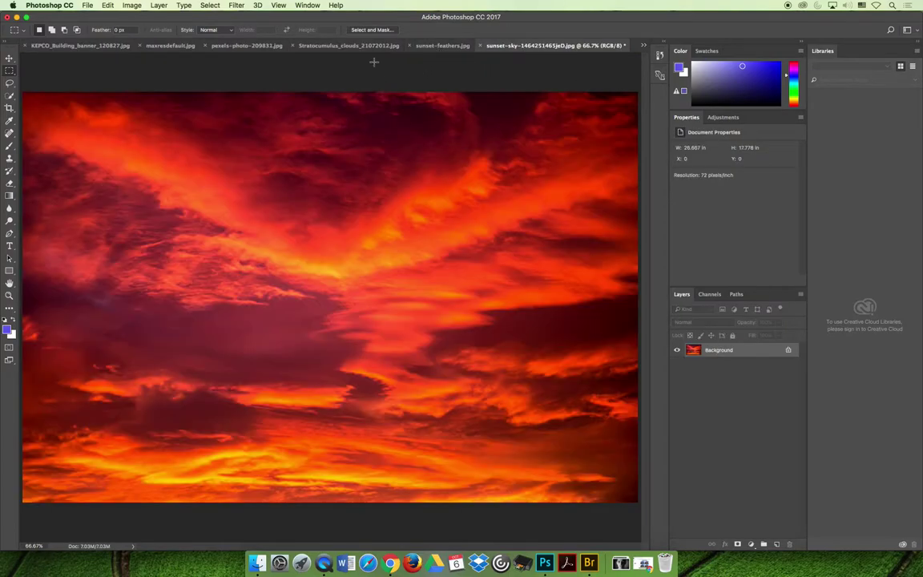
click(643, 45)
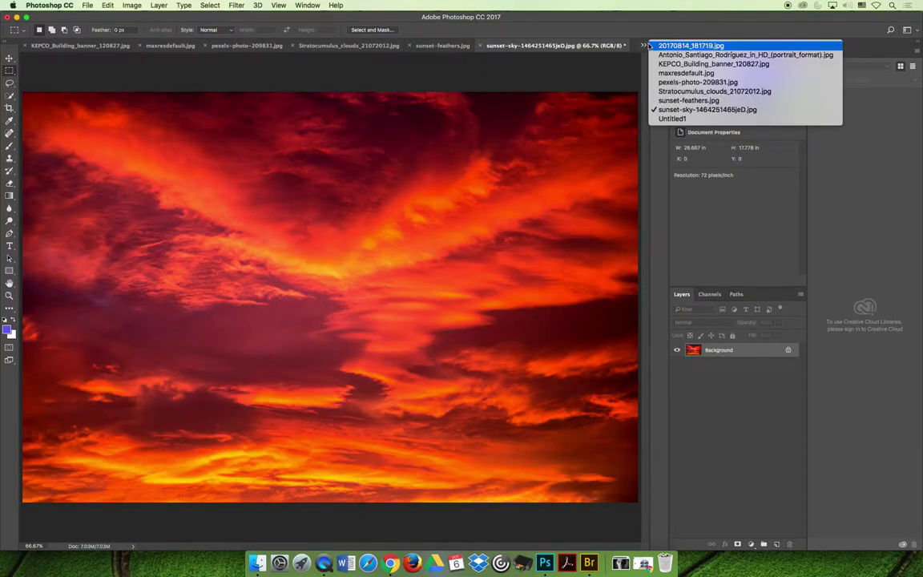
click(680, 81)
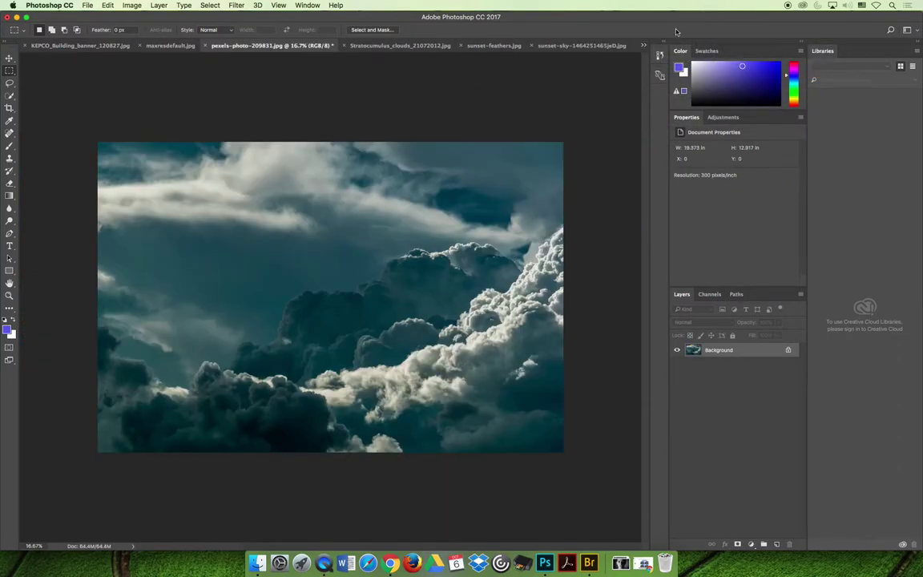
click(644, 45)
click(680, 72)
click(138, 186)
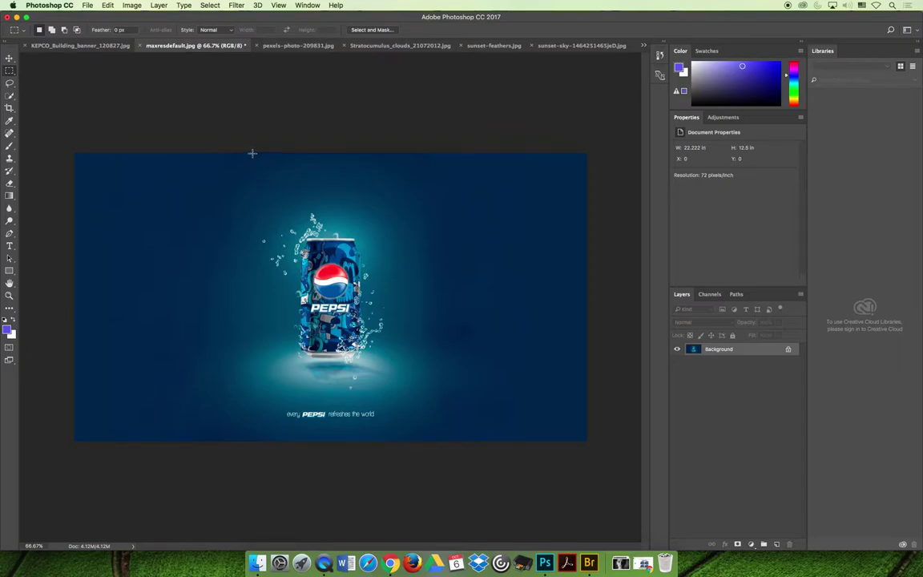
drag(251, 152, 412, 440)
click(108, 5)
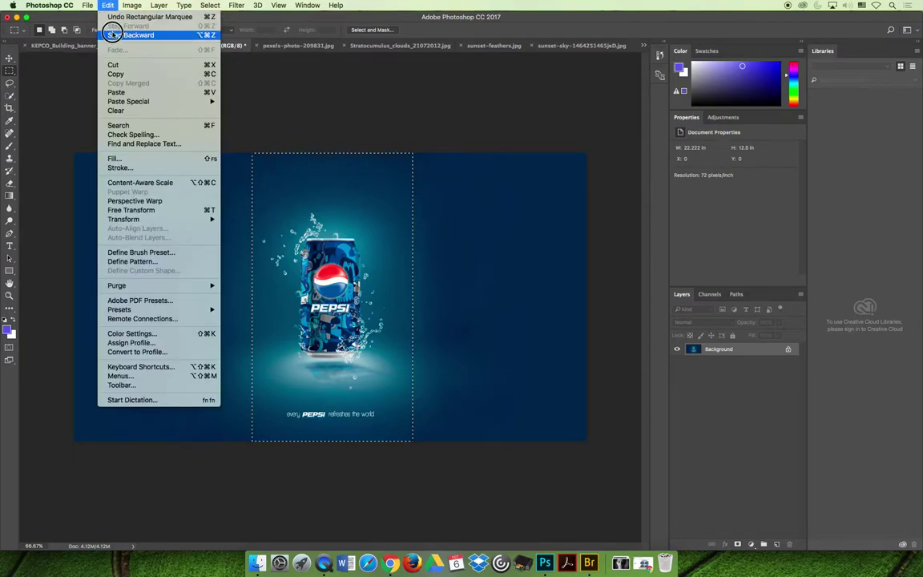
click(116, 74)
click(111, 46)
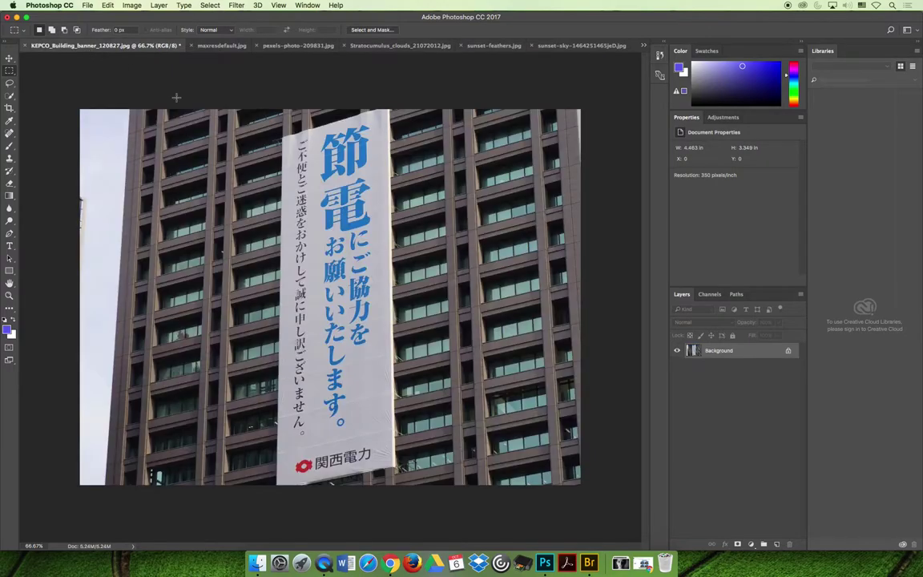
key(super+v)
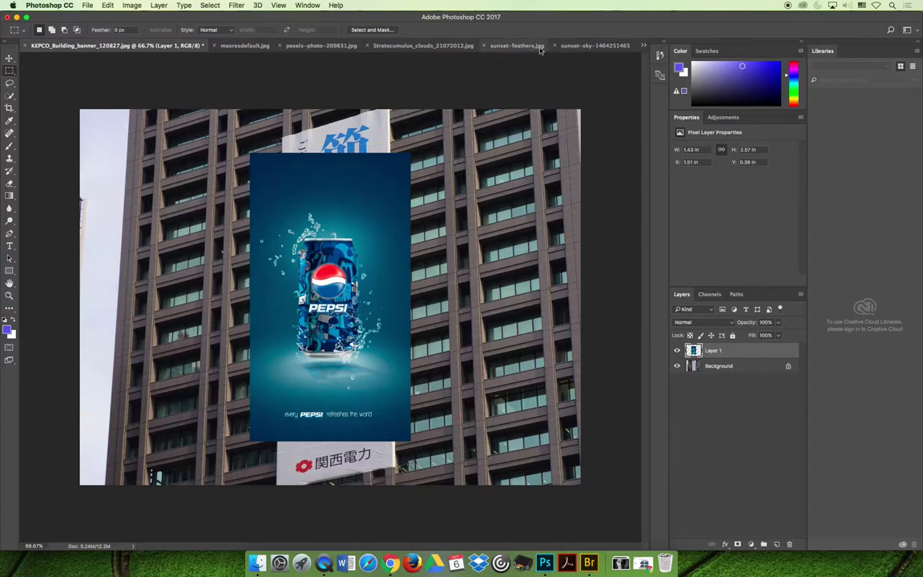
Go back to the Untitled1 document to review its two stacked image layers.
click(513, 46)
click(577, 47)
click(642, 44)
click(643, 45)
click(643, 45)
click(593, 114)
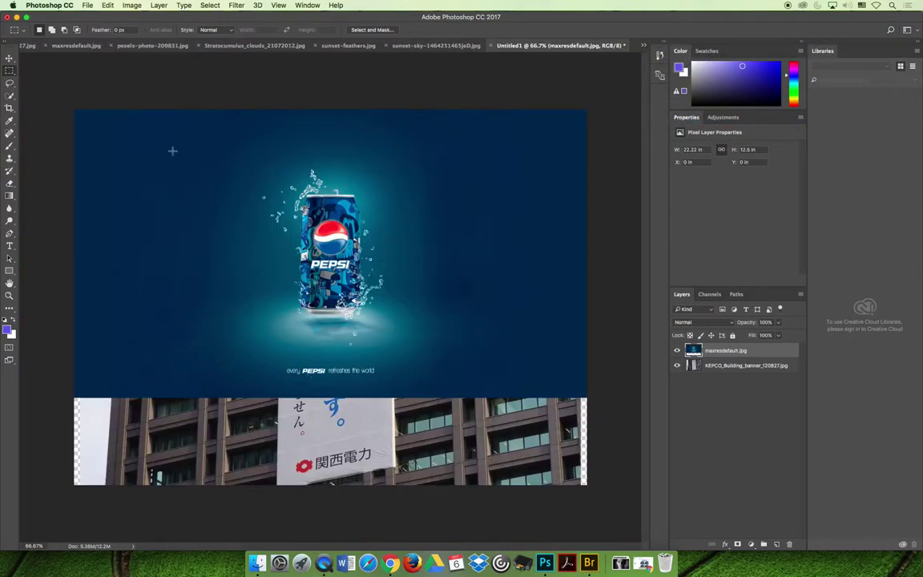
Copy the entire maxresdefault.jpg image and paste it into KEPCO_Building_banner_120827.jpg as a new layer.
click(642, 45)
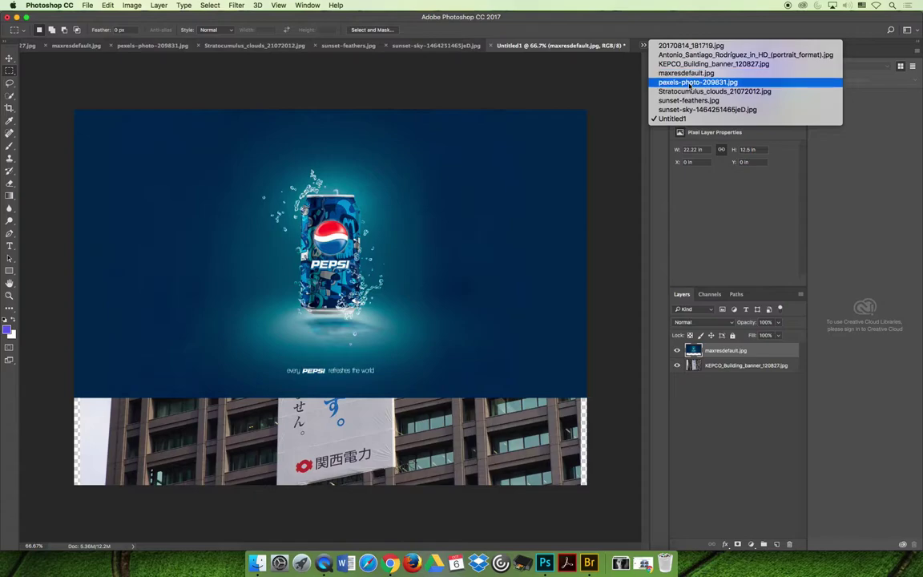
click(691, 73)
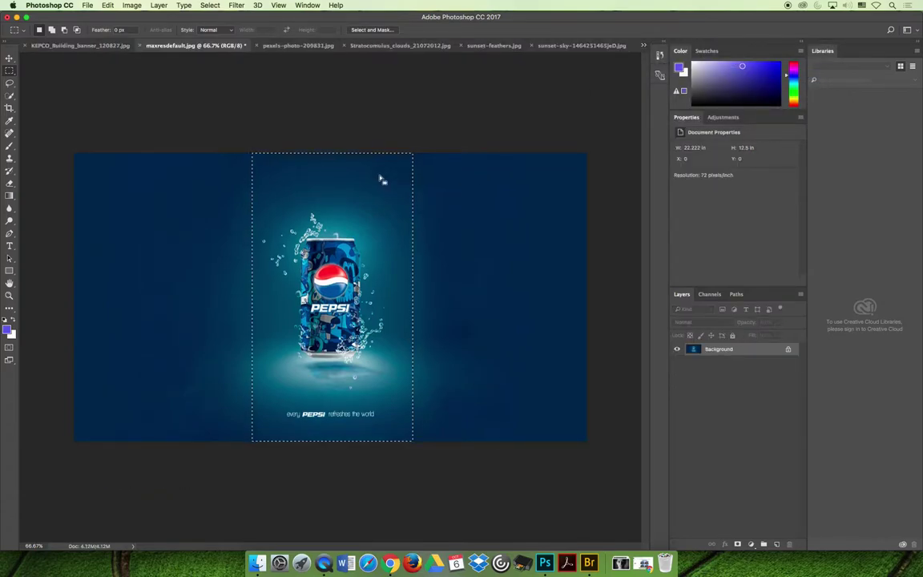
click(378, 172)
click(210, 6)
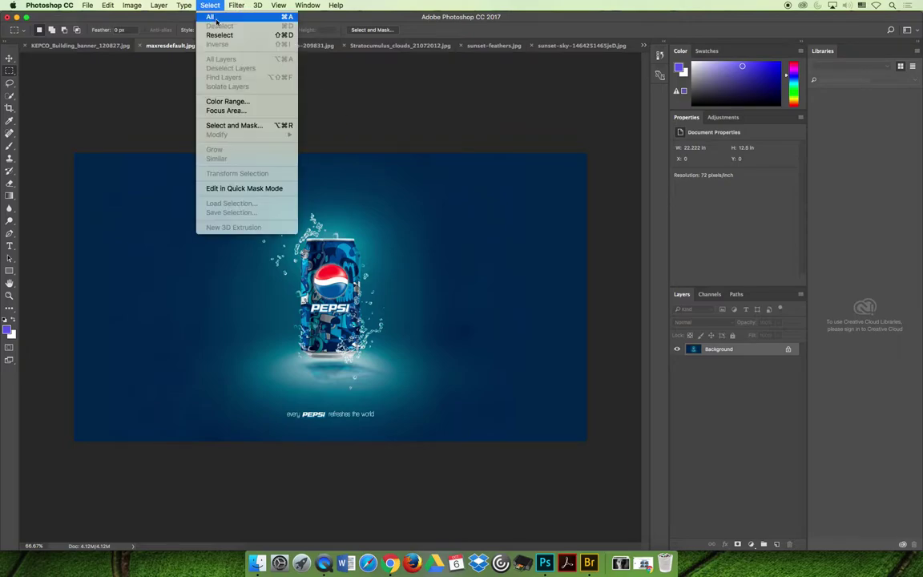
click(212, 5)
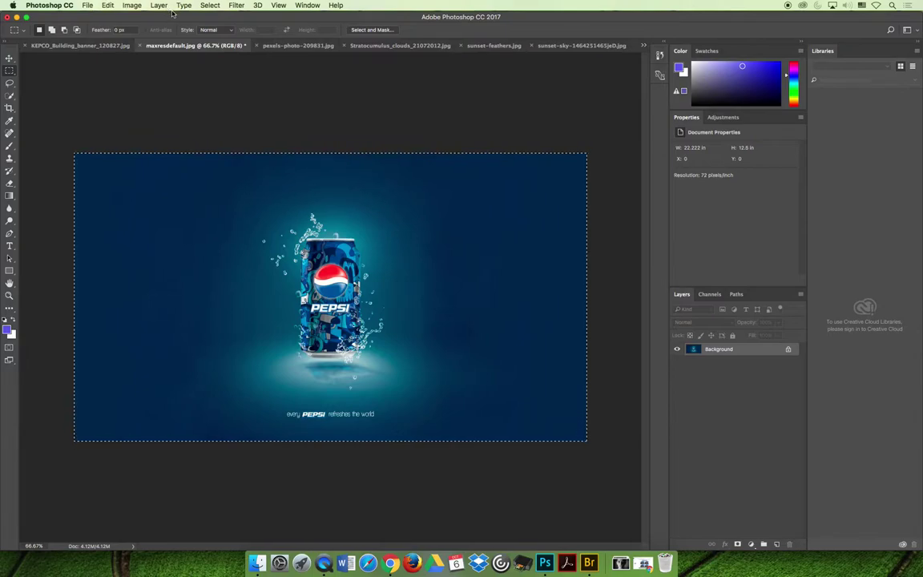
click(109, 4)
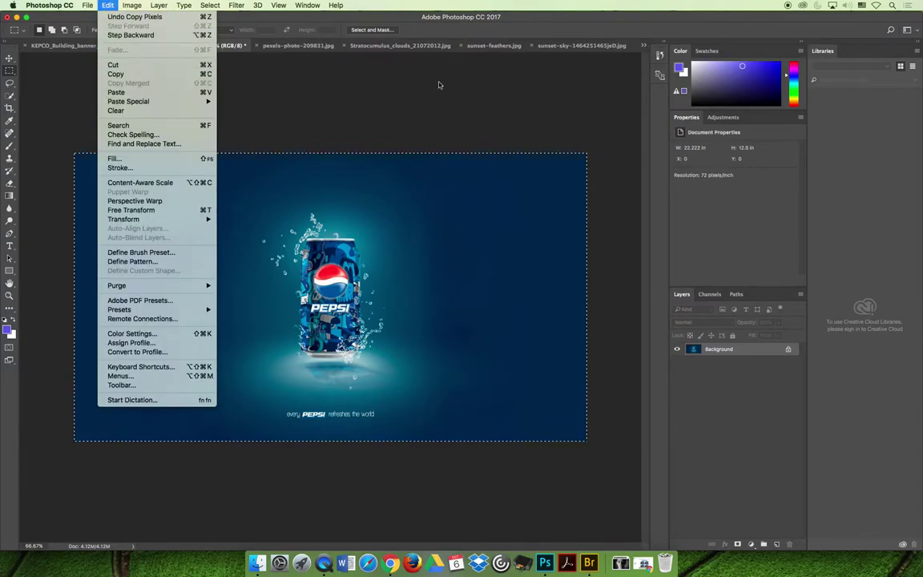
click(584, 59)
click(78, 45)
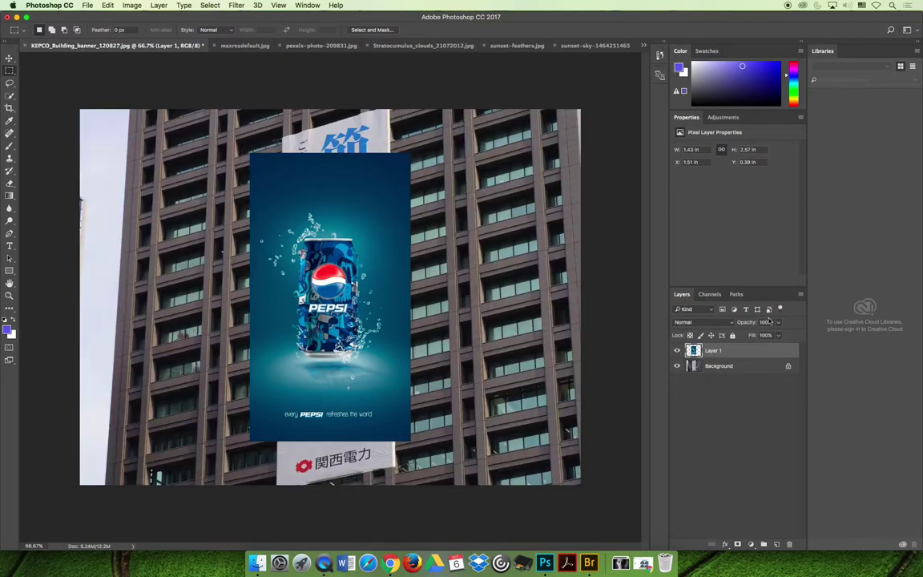
key(super+v)
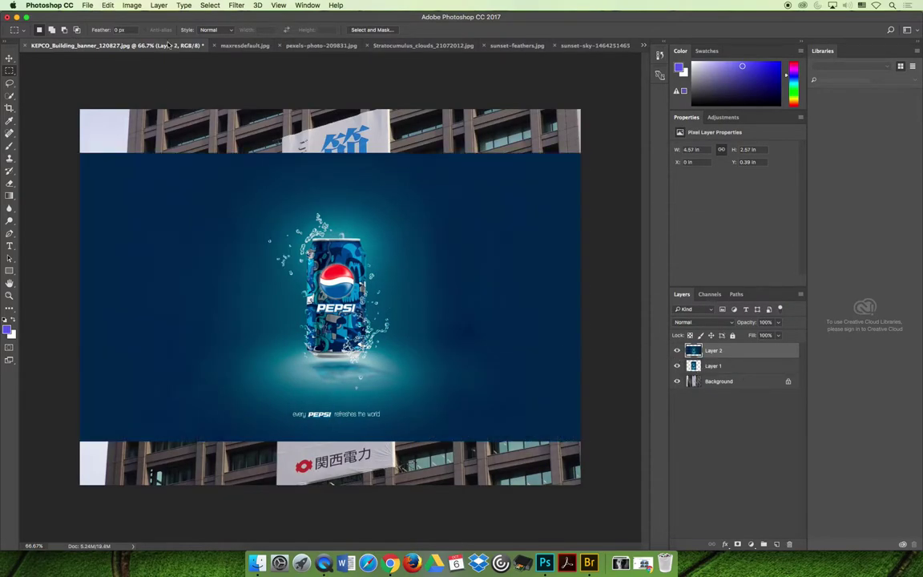
Move the full Pepsi image on Layer 2 up and to the left, to X -0.25 in and Y 0.27 in.
click(109, 5)
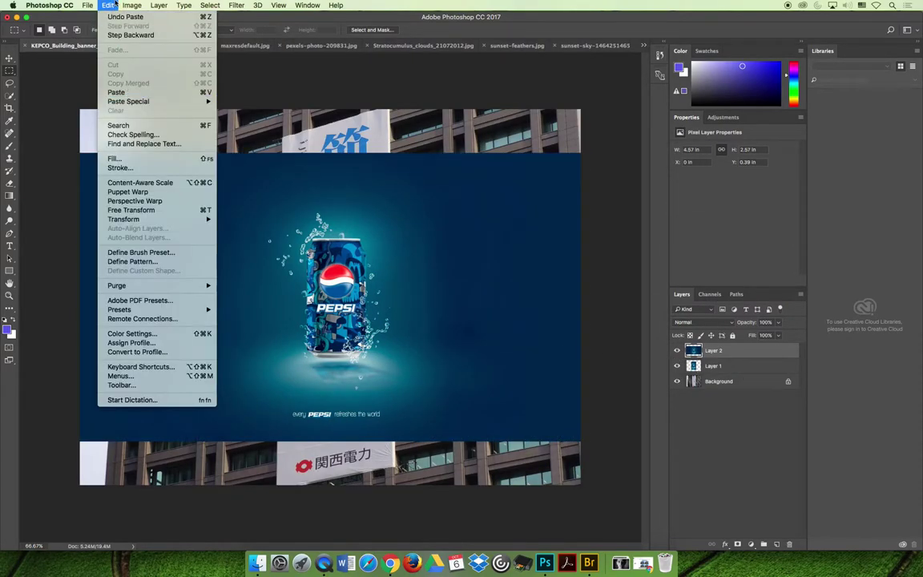
click(453, 204)
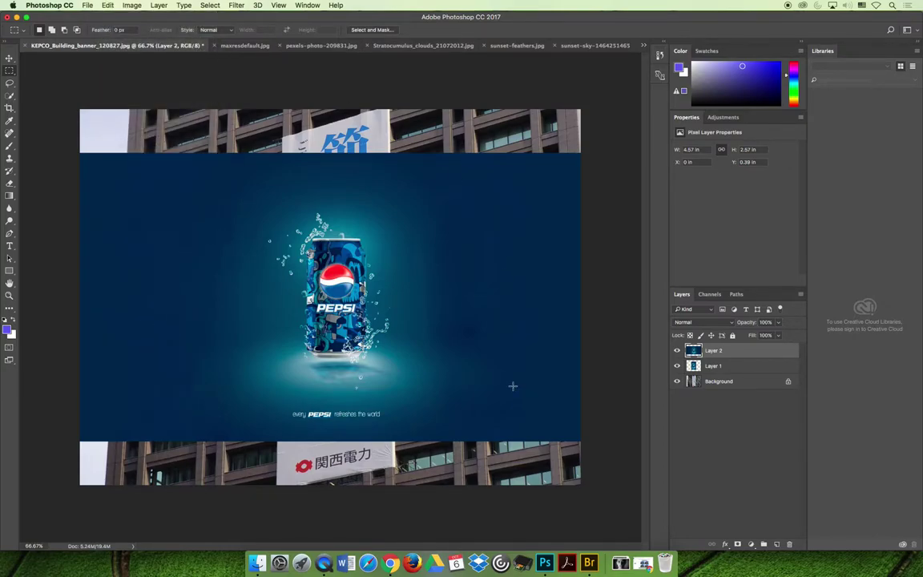
click(9, 58)
drag(413, 224, 417, 283)
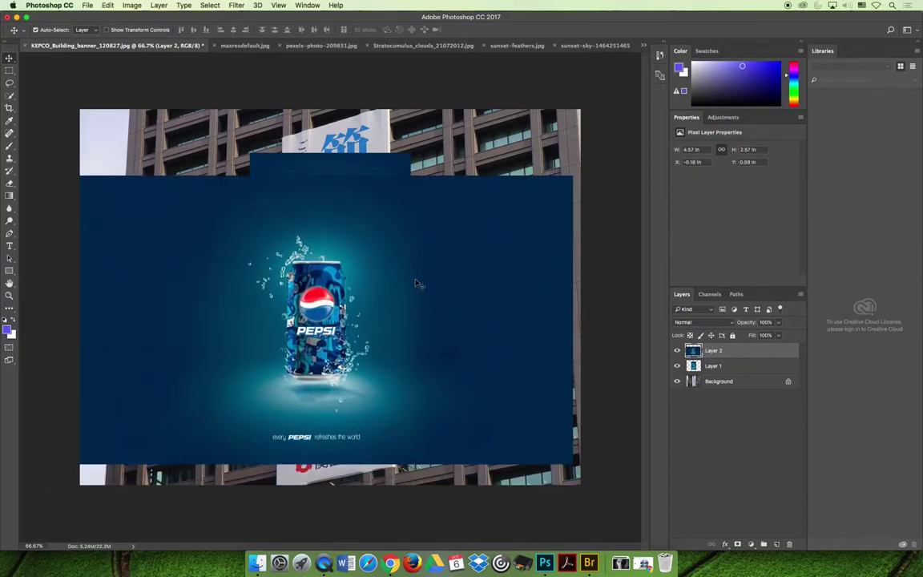
drag(424, 276, 416, 242)
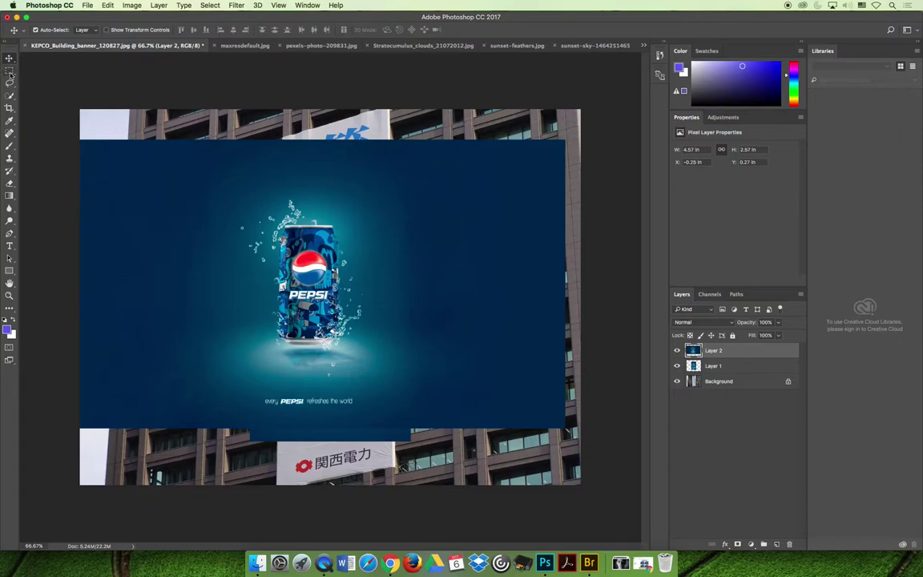
Hide Layer 1 and the Background to view Layer 2 on its own, and show both layers again.
click(676, 365)
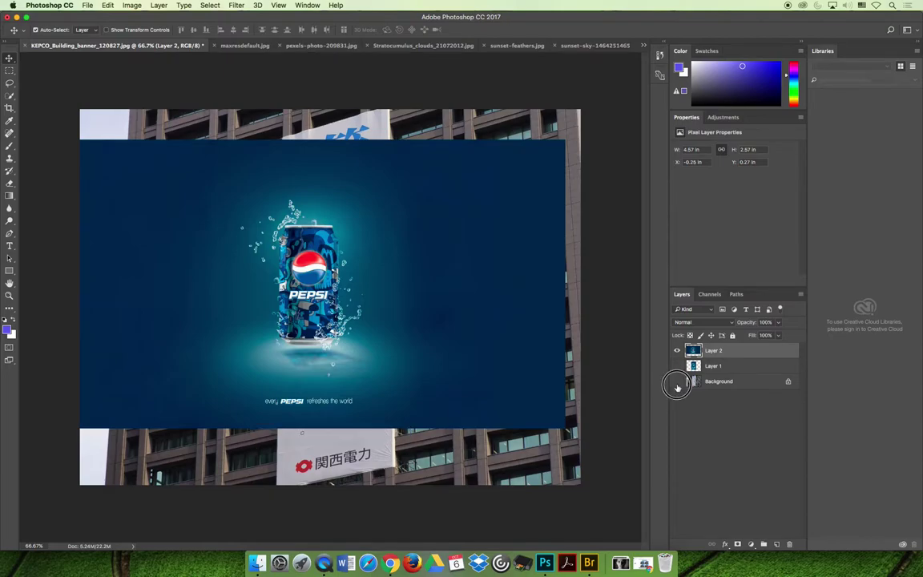
click(676, 383)
click(9, 70)
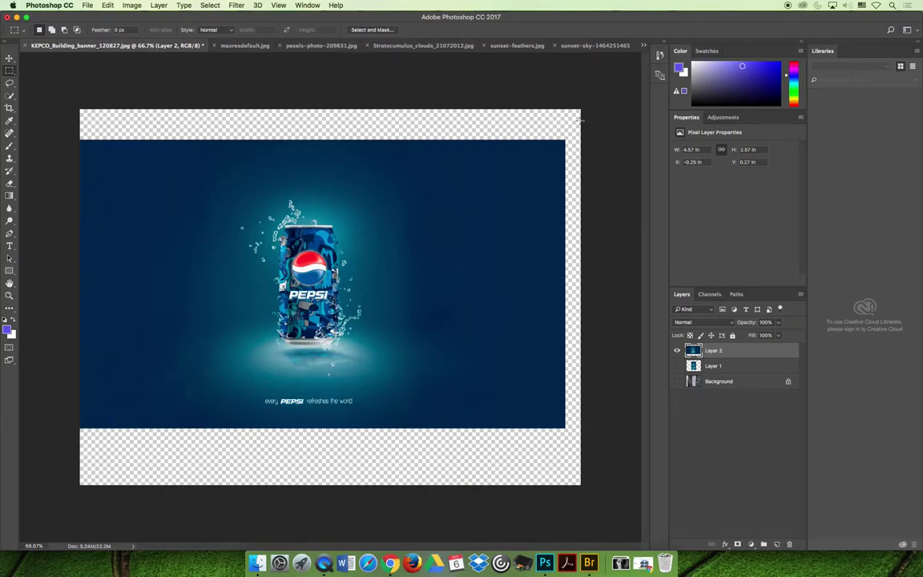
click(676, 365)
click(676, 380)
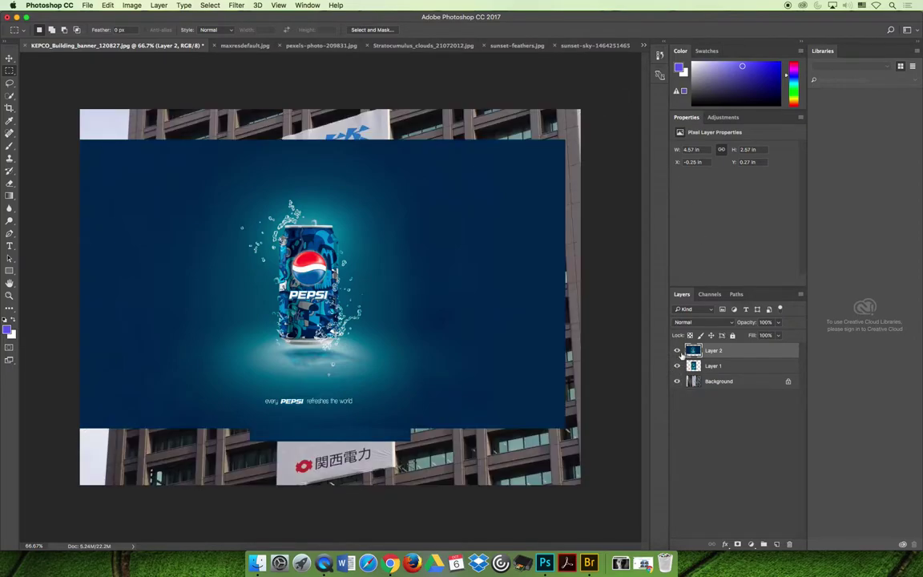
Hide Layer 2 and reposition the cropped Pepsi image on Layer 1 at X 2.11 in and Y 0.26 in.
click(676, 350)
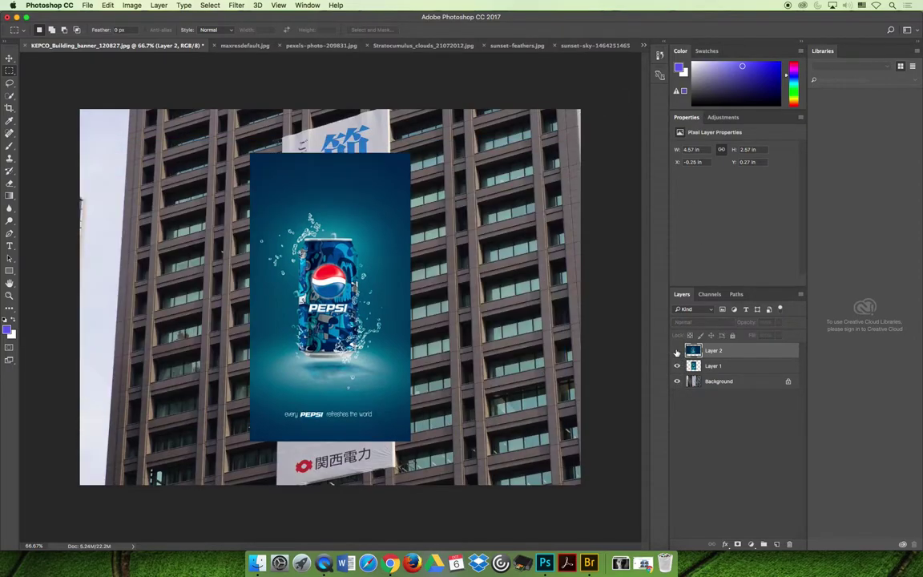
click(9, 57)
drag(320, 218, 336, 158)
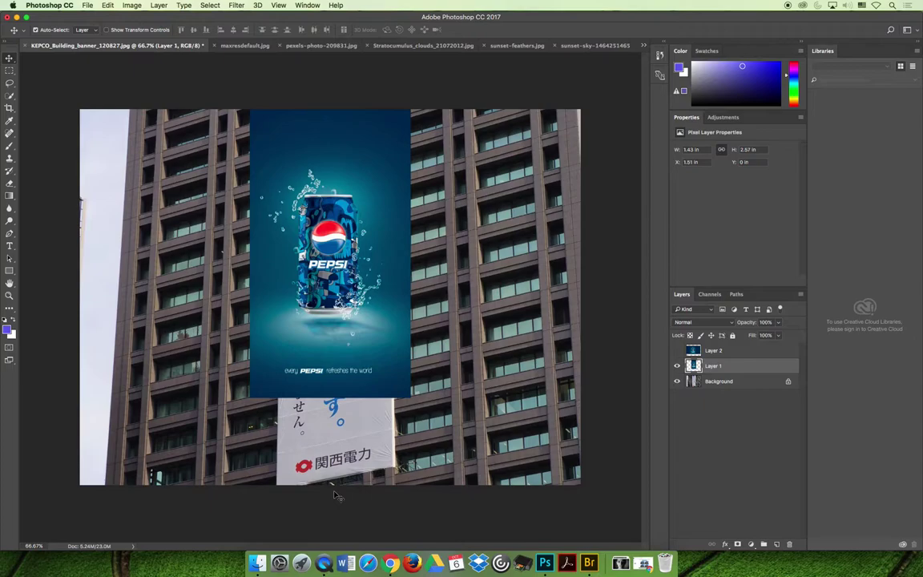
drag(337, 157, 404, 182)
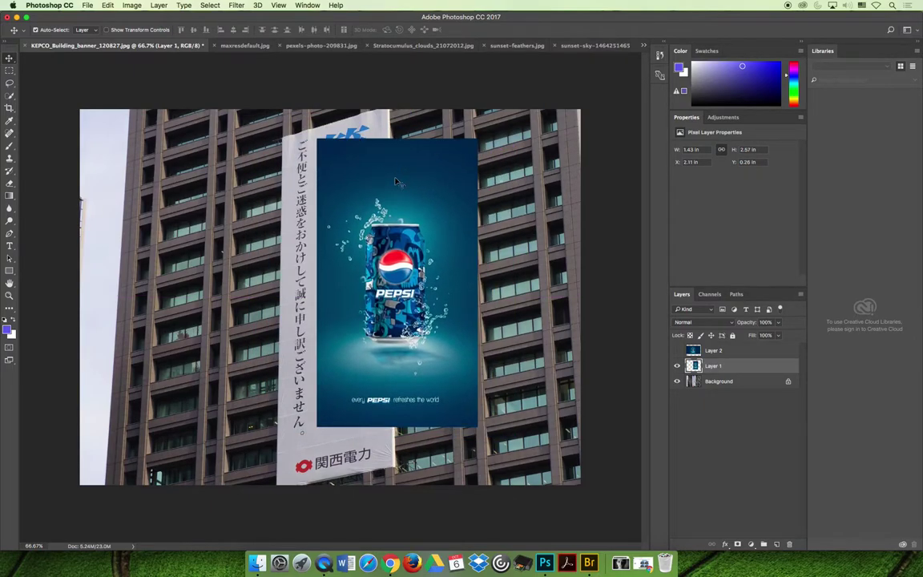
Show Layer 2 and delete the part of it inside a tall rectangular selection covering the area right of the can.
click(676, 351)
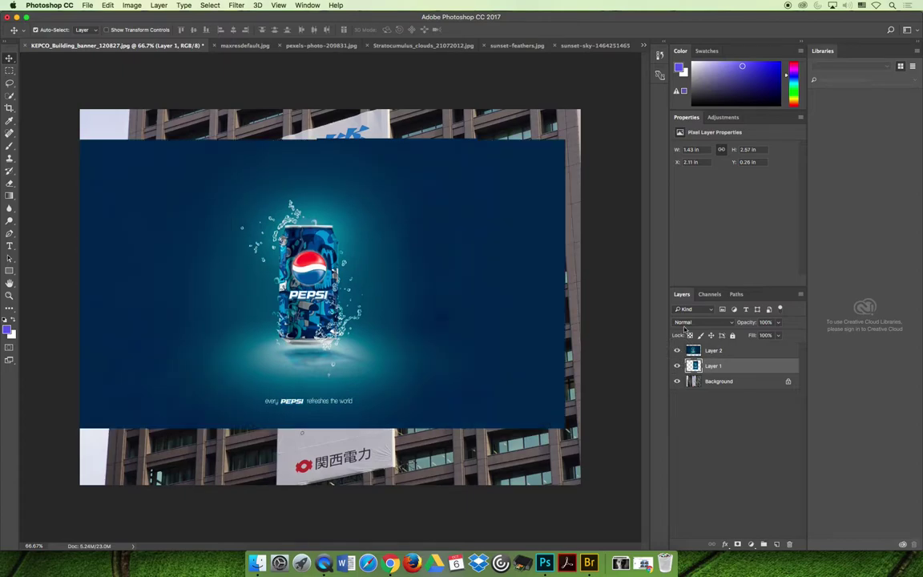
click(10, 71)
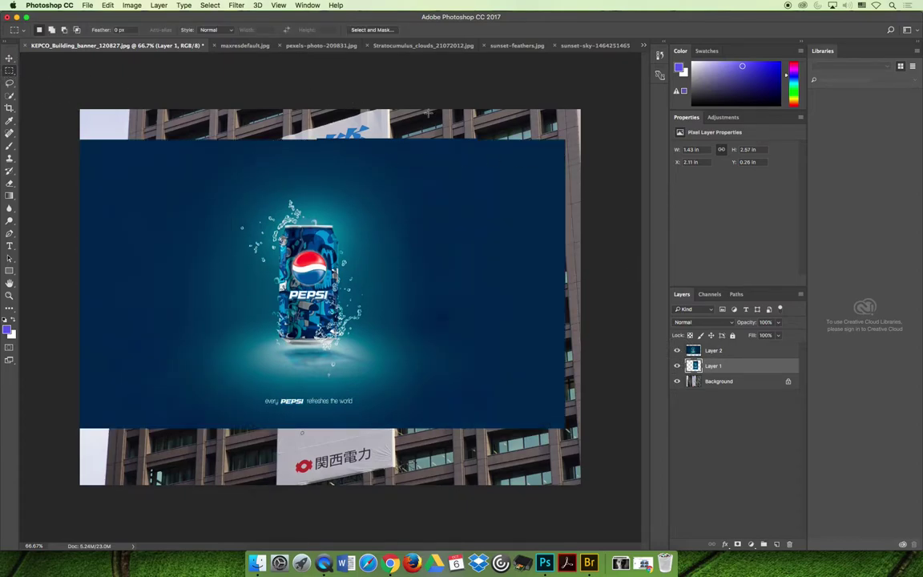
drag(535, 127, 408, 469)
click(107, 5)
click(110, 34)
click(713, 351)
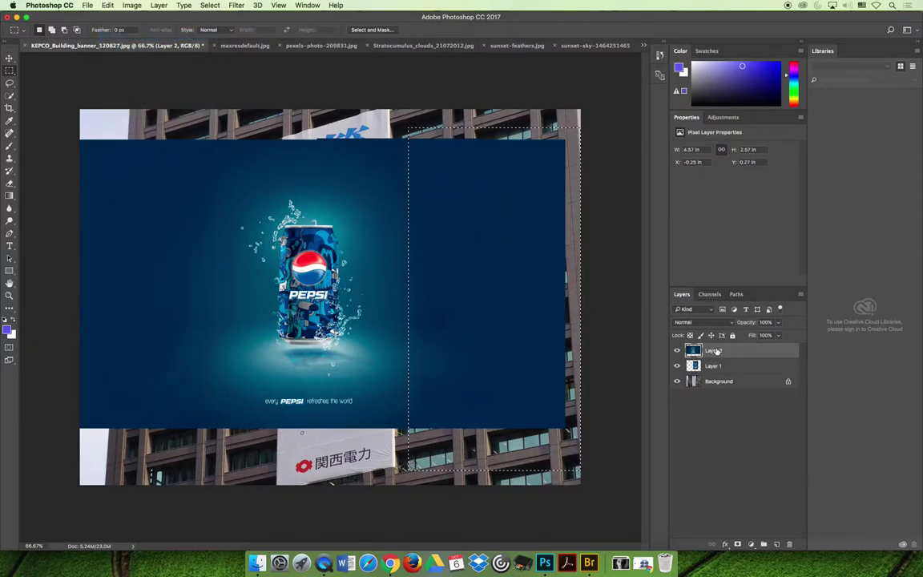
key(super+alt+z)
With Layer 1 hidden, shift the trimmed Layer 2 to the right across the building and delete Layer 2.
click(676, 366)
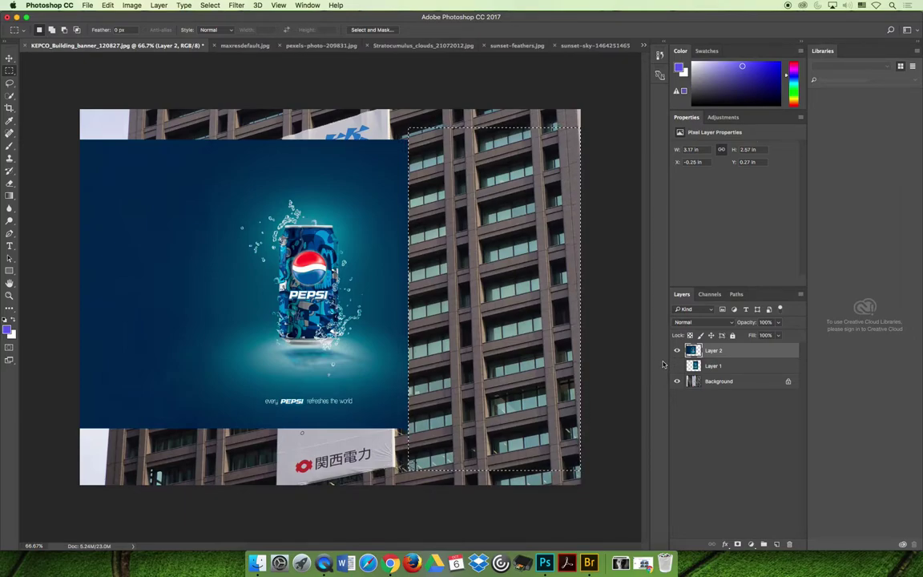
click(10, 58)
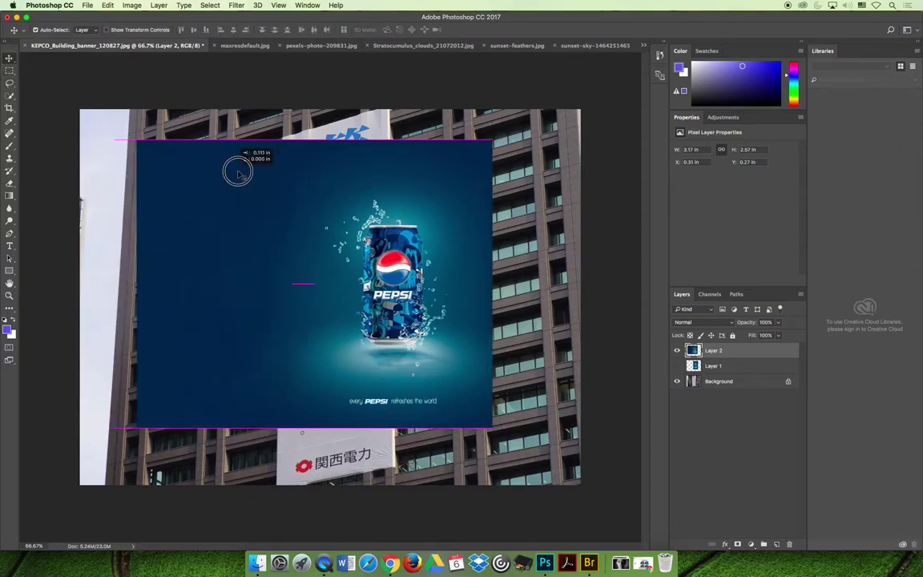
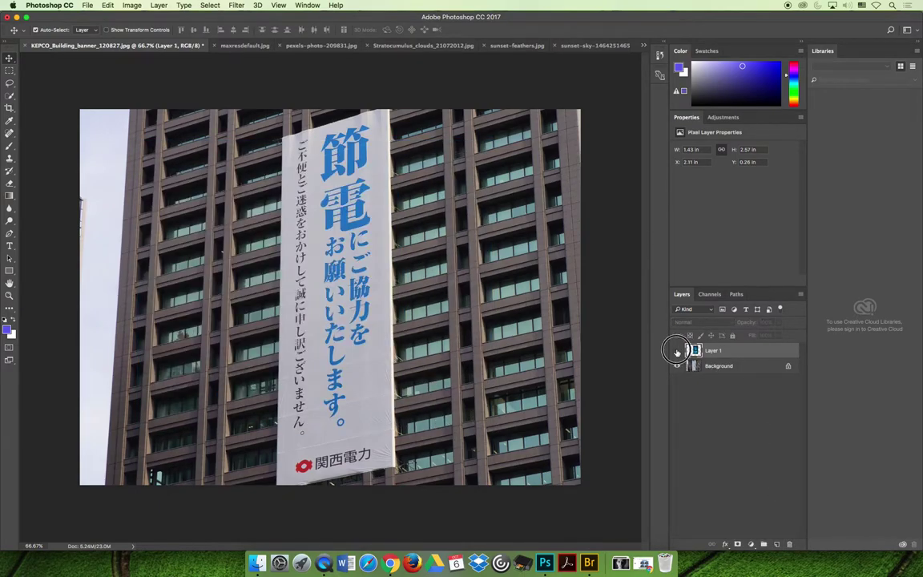
Show Layer 1 and place its Pepsi image over the building's banner at X 1.51 in and Y 0.43 in.
click(677, 350)
drag(398, 171, 483, 181)
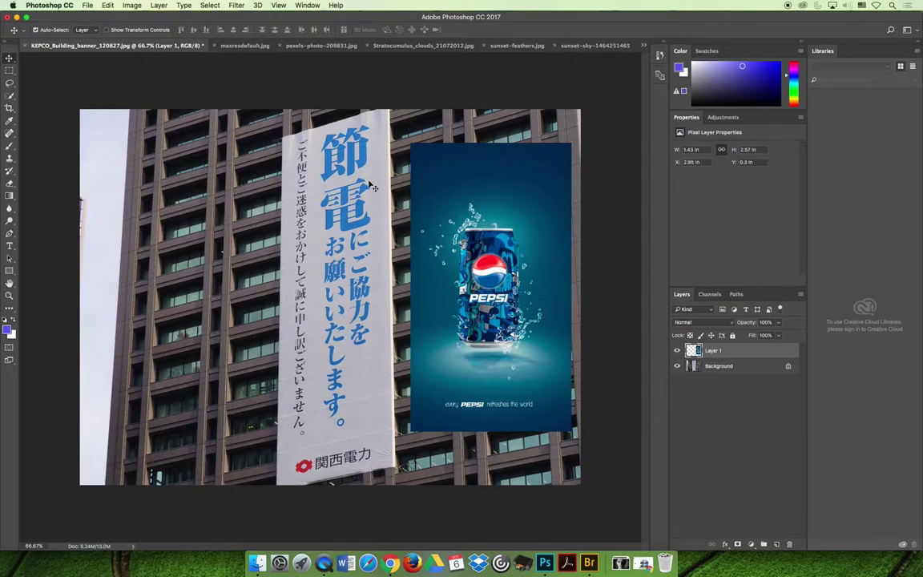
mouse_move(510, 210)
mouse_down()
mouse_move(389, 165)
mouse_move(328, 196)
mouse_move(326, 168)
mouse_move(532, 218)
mouse_move(500, 214)
mouse_up()
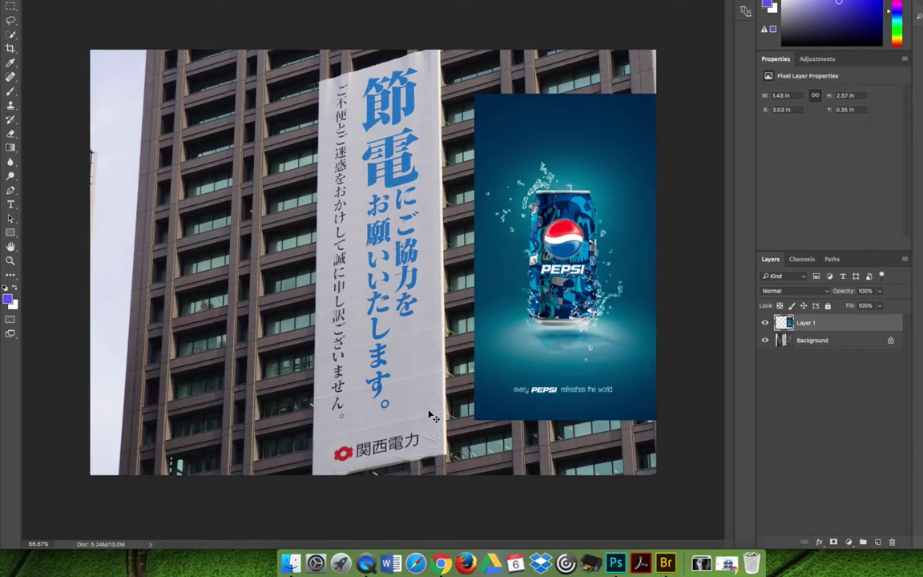
drag(598, 149, 406, 159)
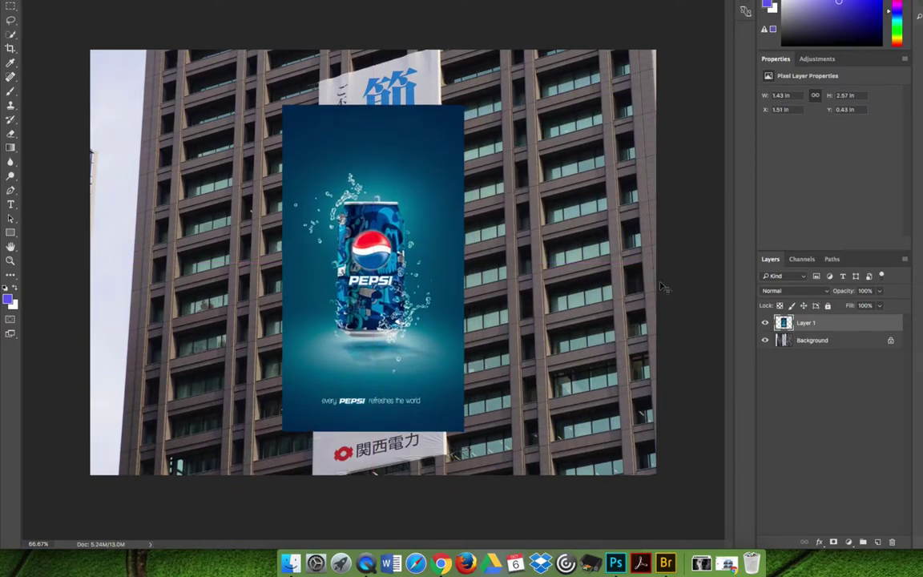
Lower Layer 1's fill to 67% to see the banner underneath, and restore the fill to 100%.
click(880, 305)
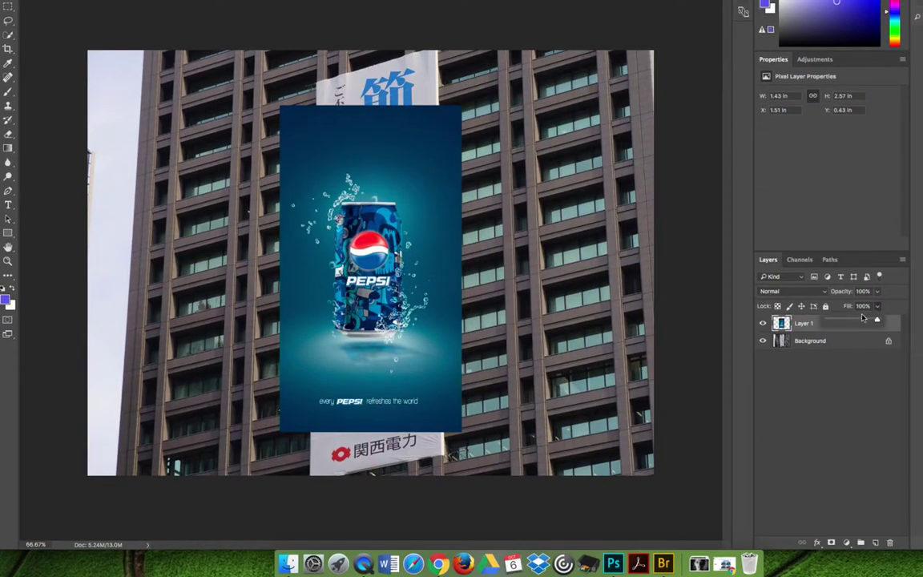
mouse_move(863, 318)
mouse_down()
mouse_move(850, 320)
mouse_move(862, 321)
mouse_up()
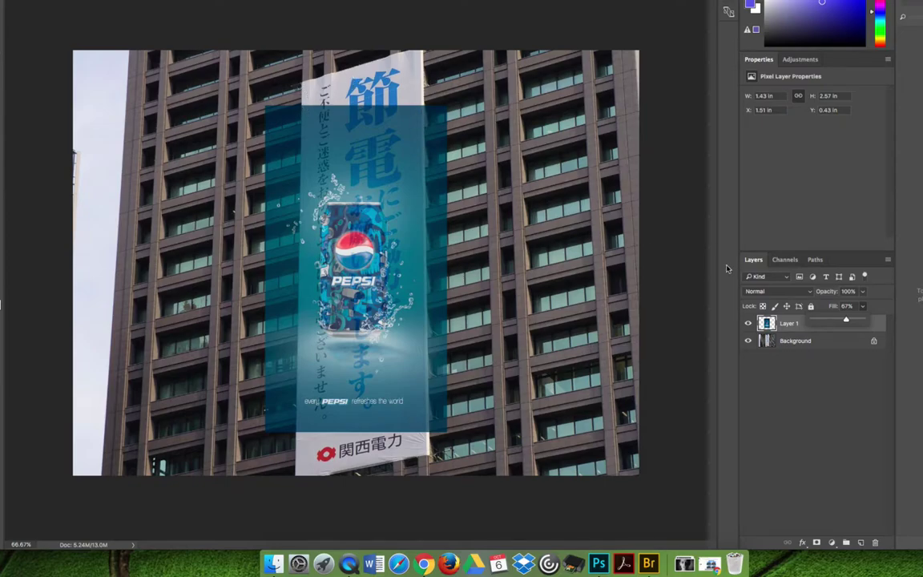
drag(847, 323, 867, 323)
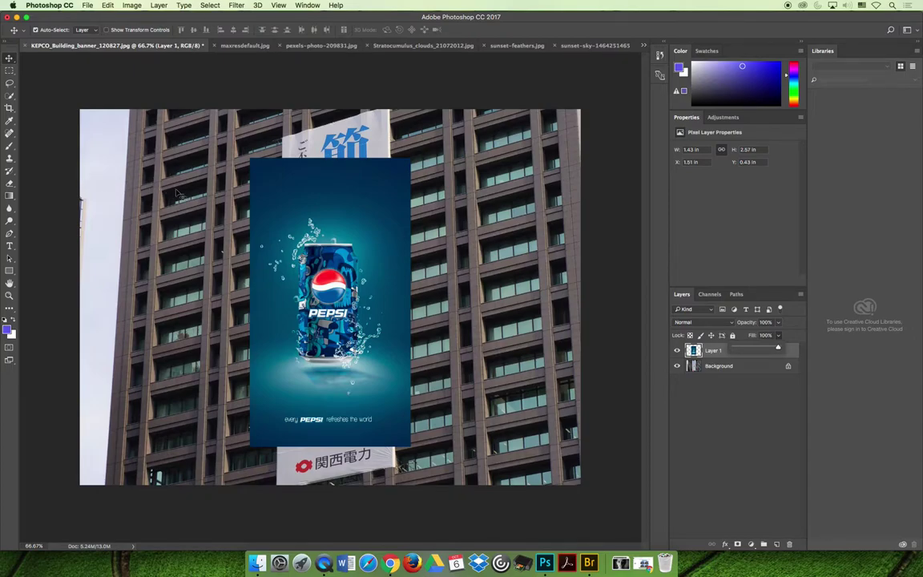
Try Free Transform on Layer 1, scaling the Pepsi image to about 84% and rotating it about 12.6°.
click(108, 6)
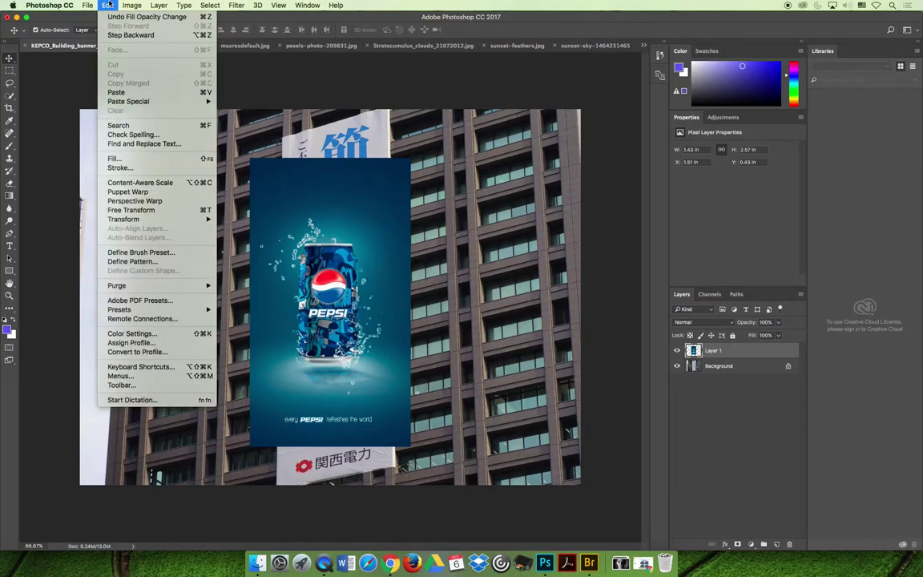
click(150, 211)
drag(389, 137, 404, 217)
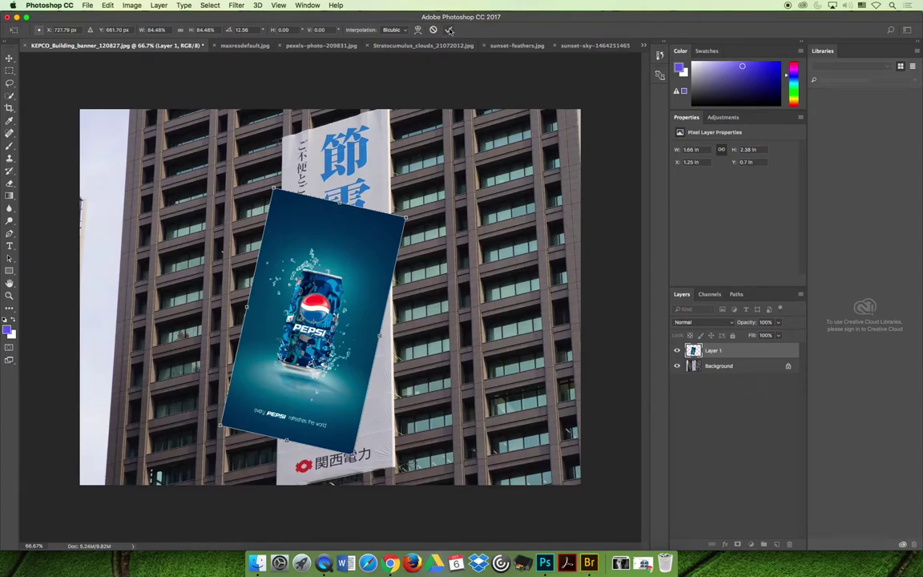
key(Escape)
Try shrinking the Pepsi image on Layer 1 from its upper right corner with the Scale transform.
click(108, 5)
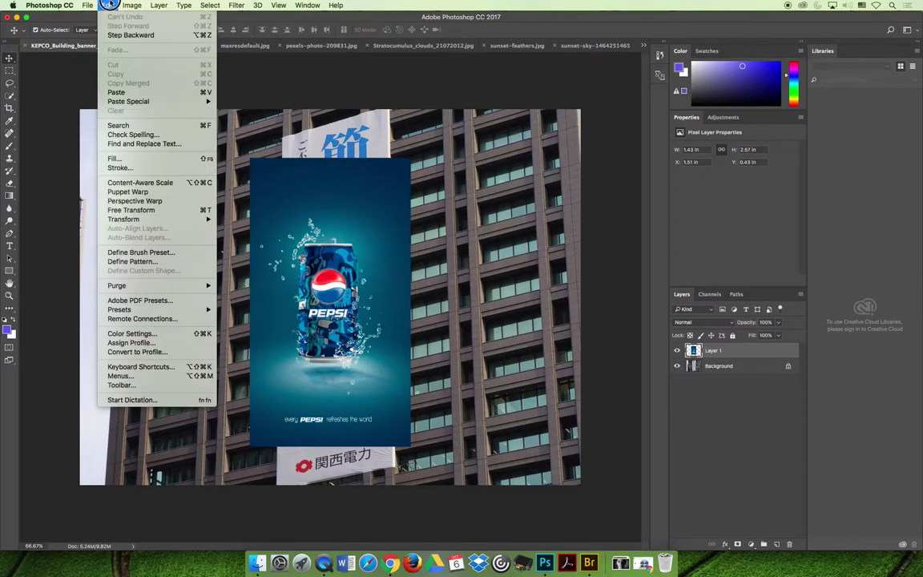
mouse_move(125, 218)
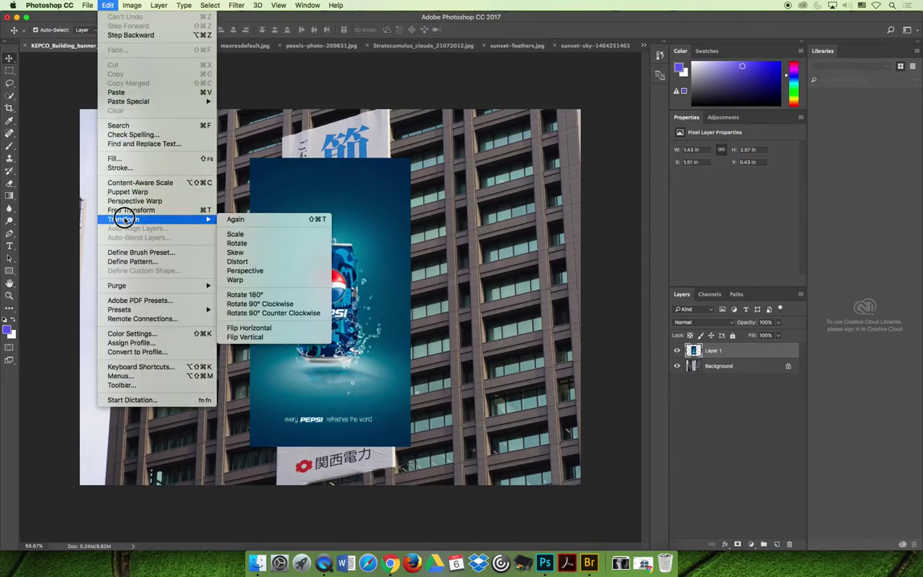
click(249, 237)
drag(411, 158, 391, 194)
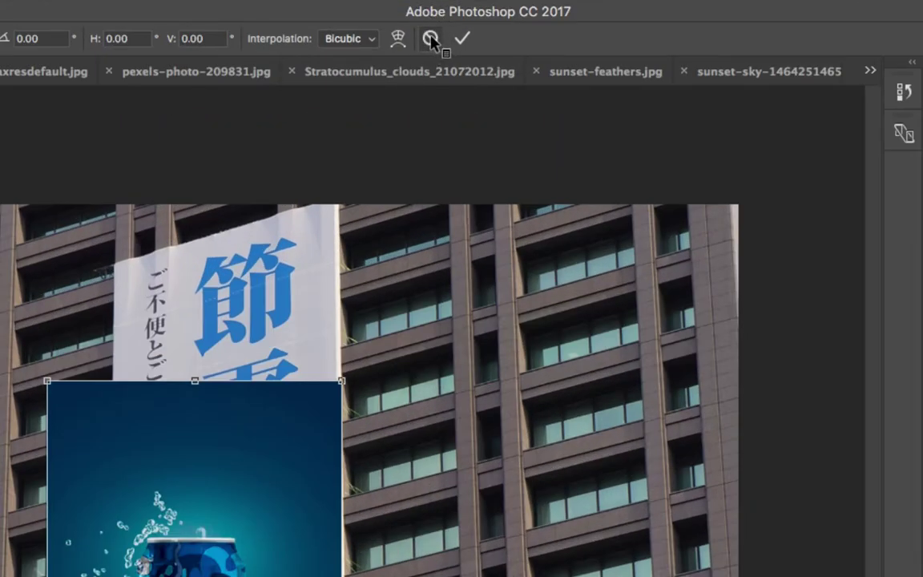
click(431, 39)
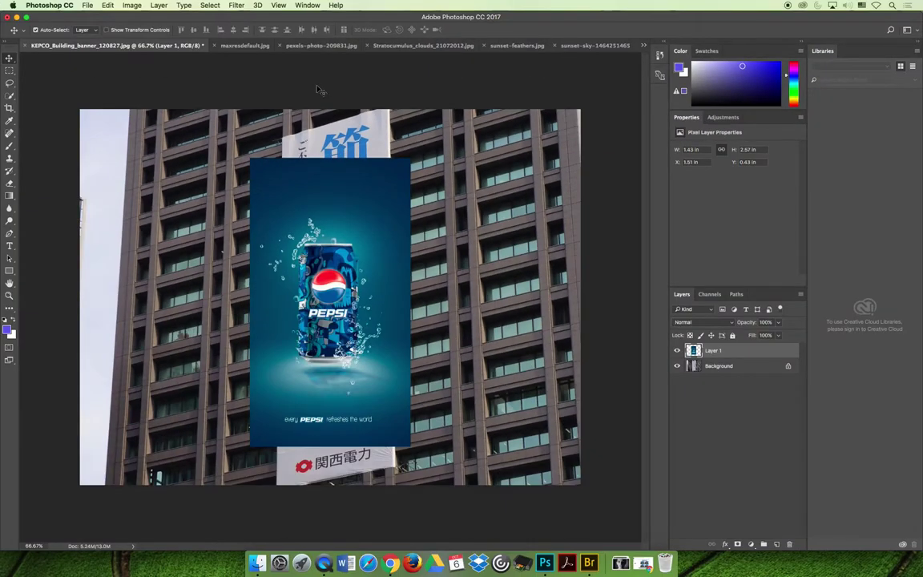
Try skewing the Pepsi image's right edge inward and reshaping it into a trapezoid with a narrow top and wide base.
click(106, 5)
mouse_move(160, 220)
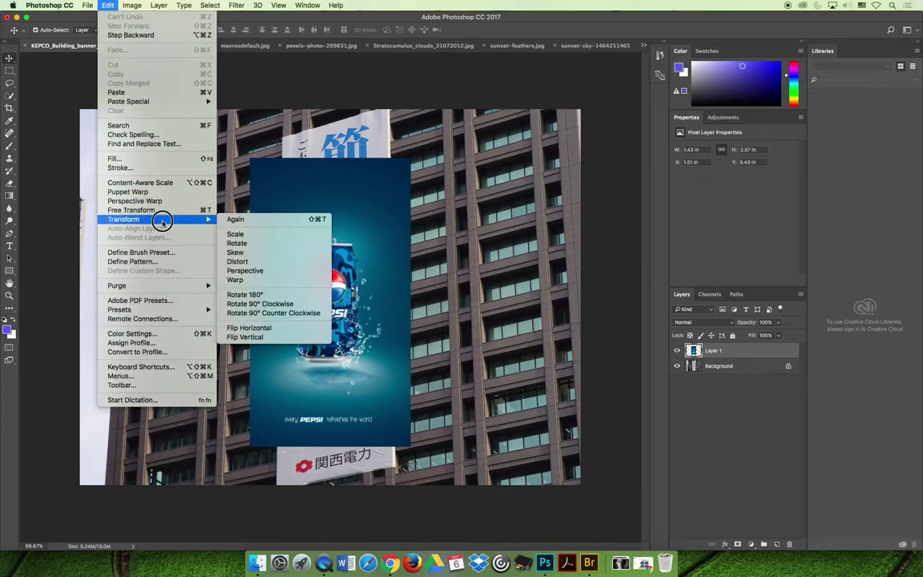
click(254, 244)
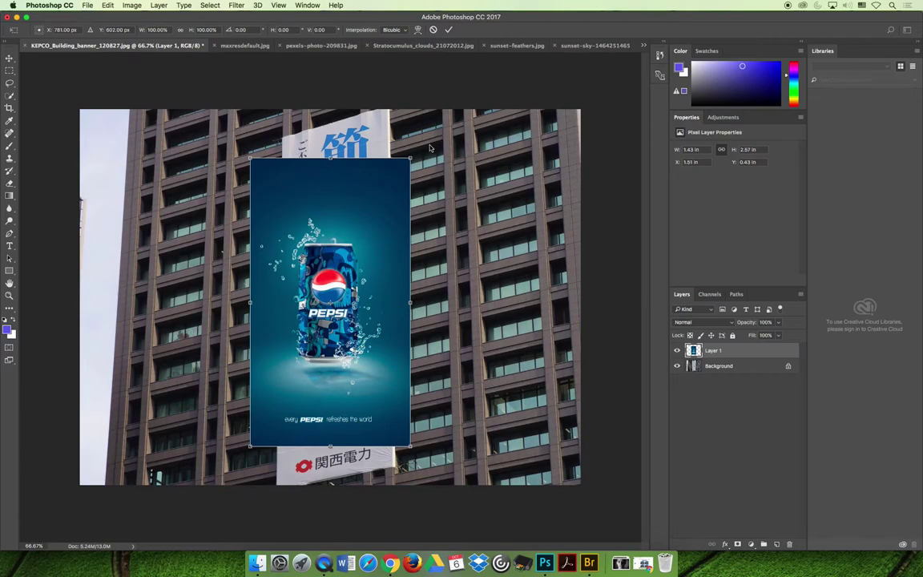
drag(413, 163, 344, 157)
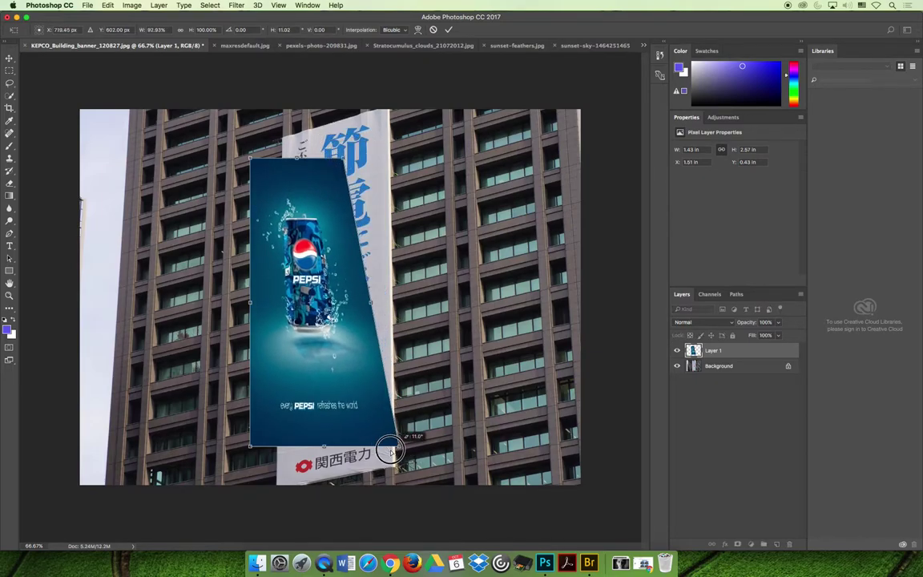
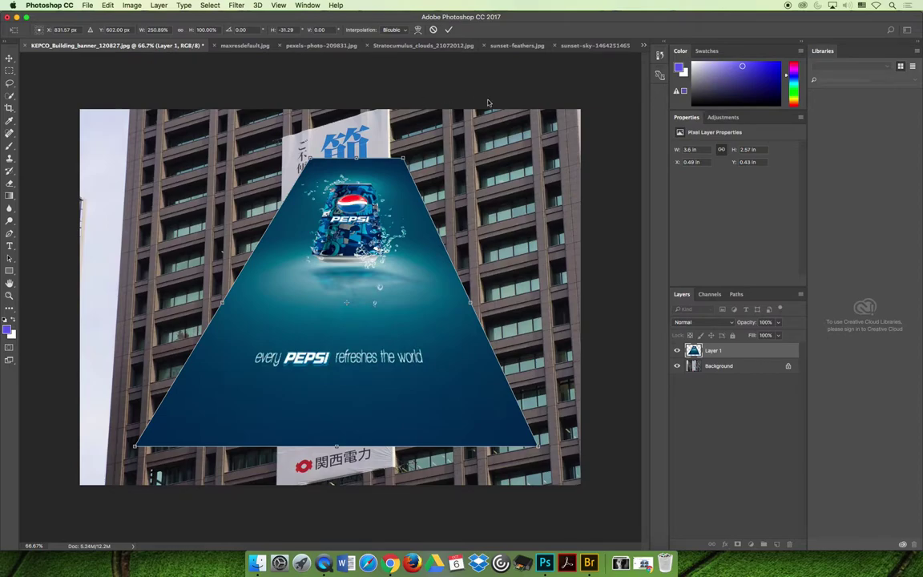
click(434, 29)
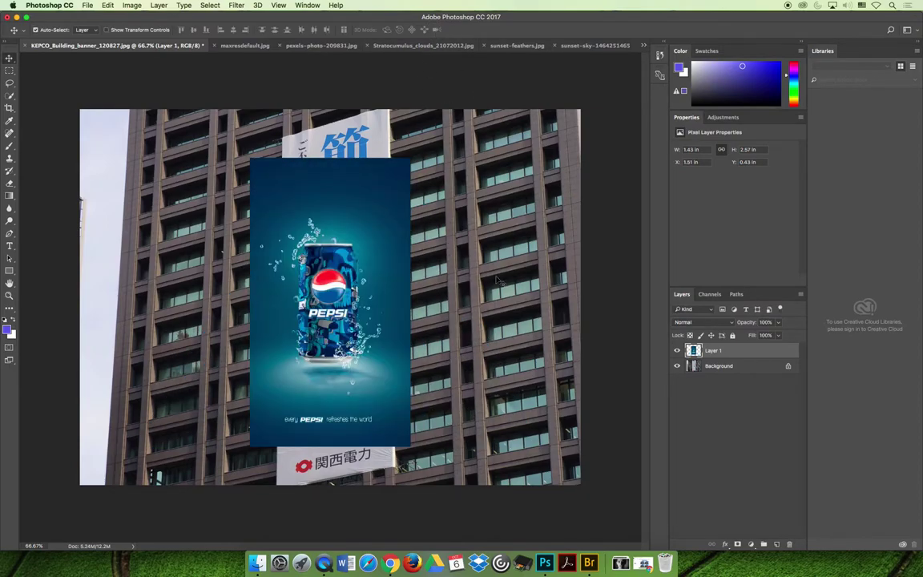
Start a Distort transform on Layer 1 and align the Pepsi image's left corners with the left edge of the building's banner.
click(131, 5)
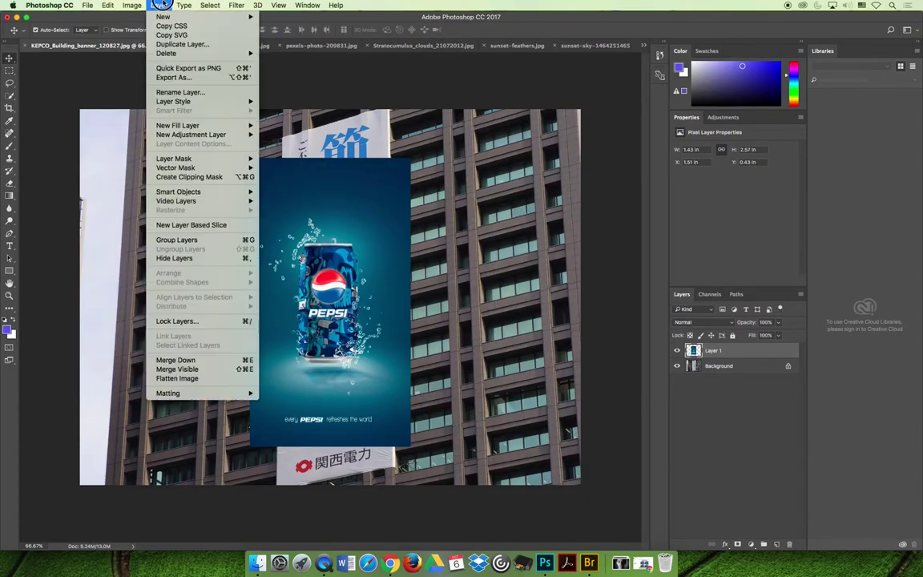
mouse_move(108, 5)
mouse_move(144, 220)
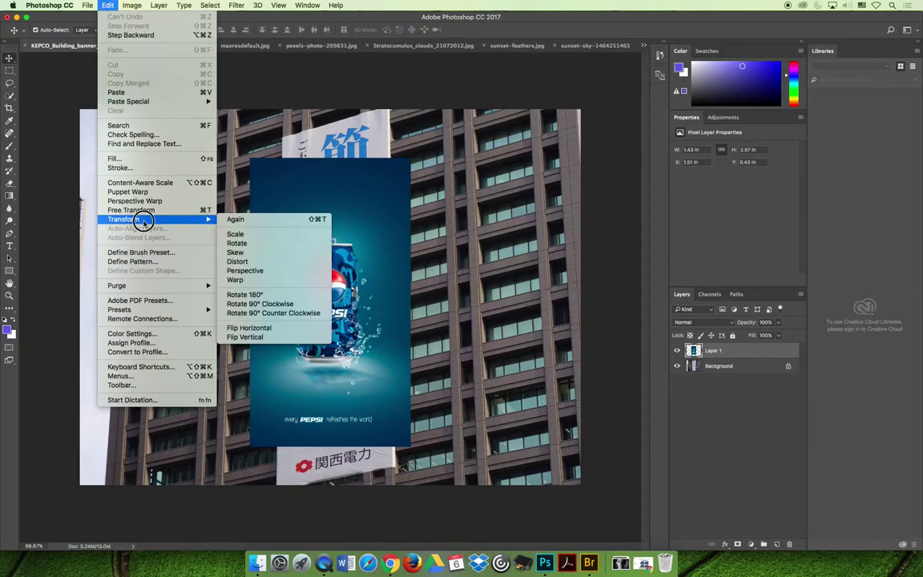
click(288, 262)
drag(412, 159, 479, 110)
drag(251, 160, 312, 147)
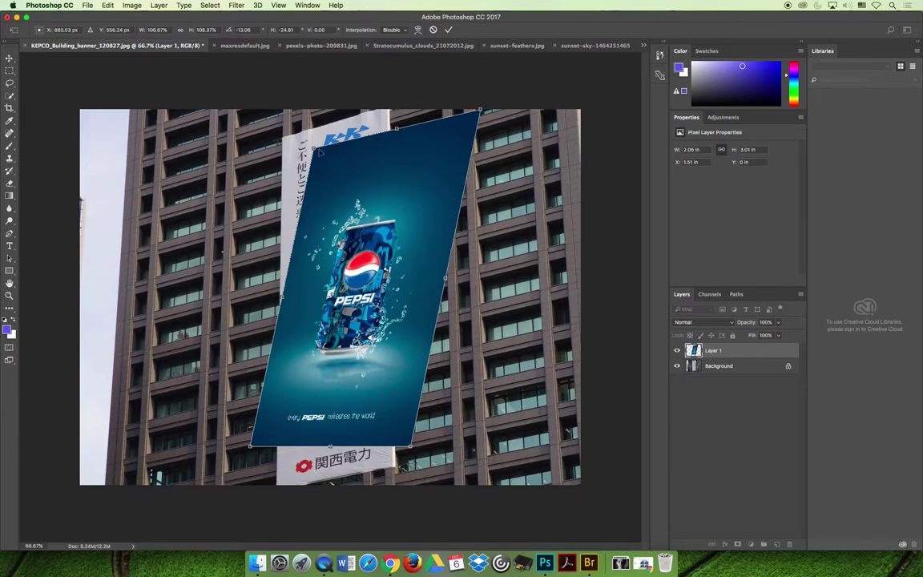
drag(314, 149, 282, 138)
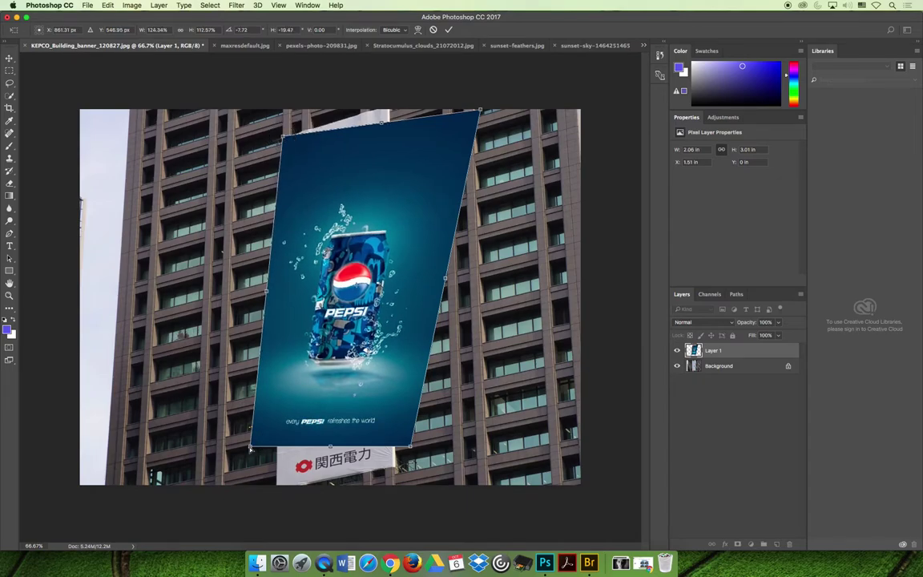
drag(251, 449, 323, 422)
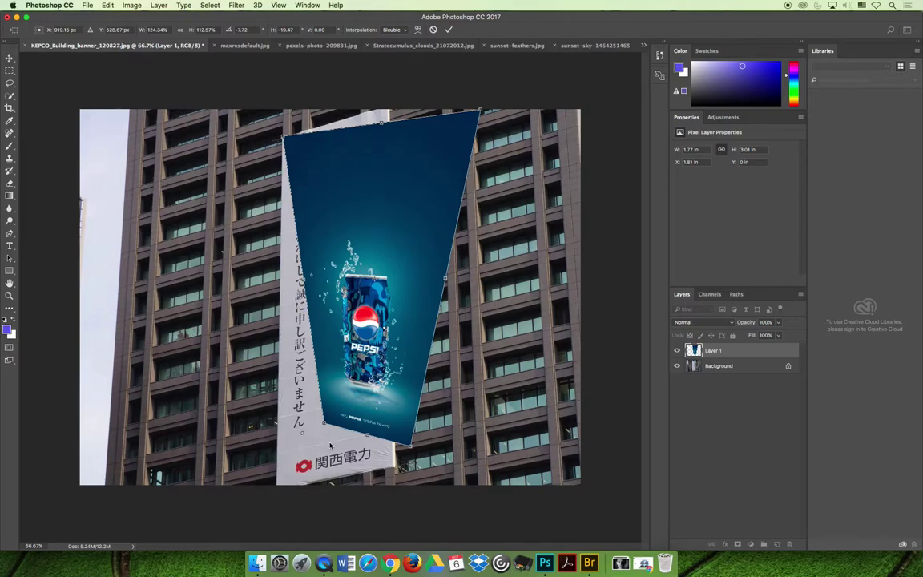
drag(325, 425, 276, 495)
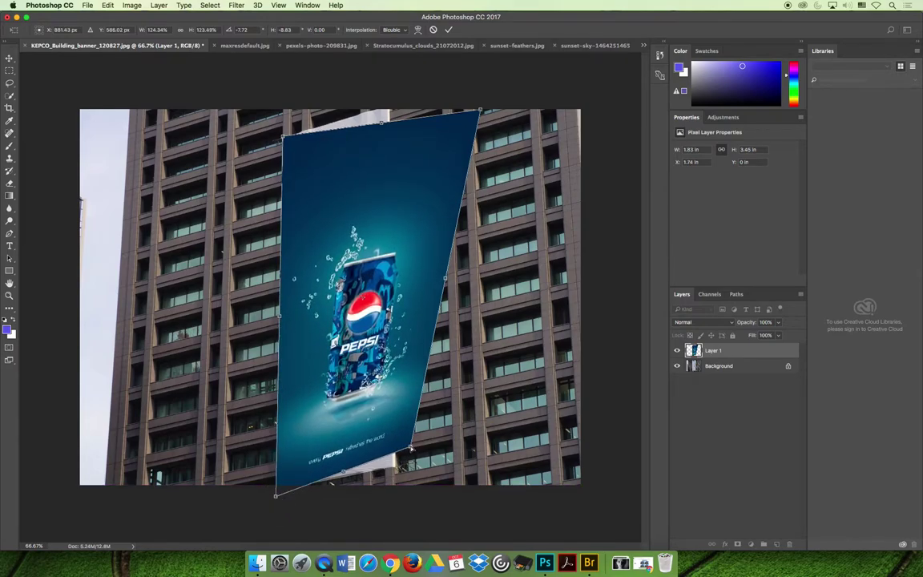
Distort the Pepsi image's right corners onto the banner's right edge, fine-tune the lower left corner, and apply the transform.
drag(410, 447, 395, 466)
drag(480, 111, 398, 102)
drag(276, 495, 278, 494)
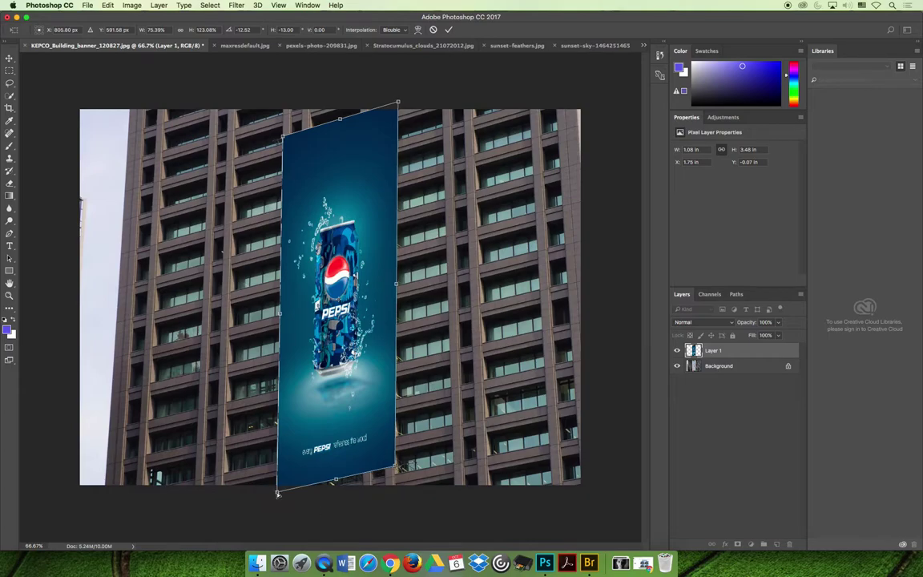
drag(276, 492, 276, 493)
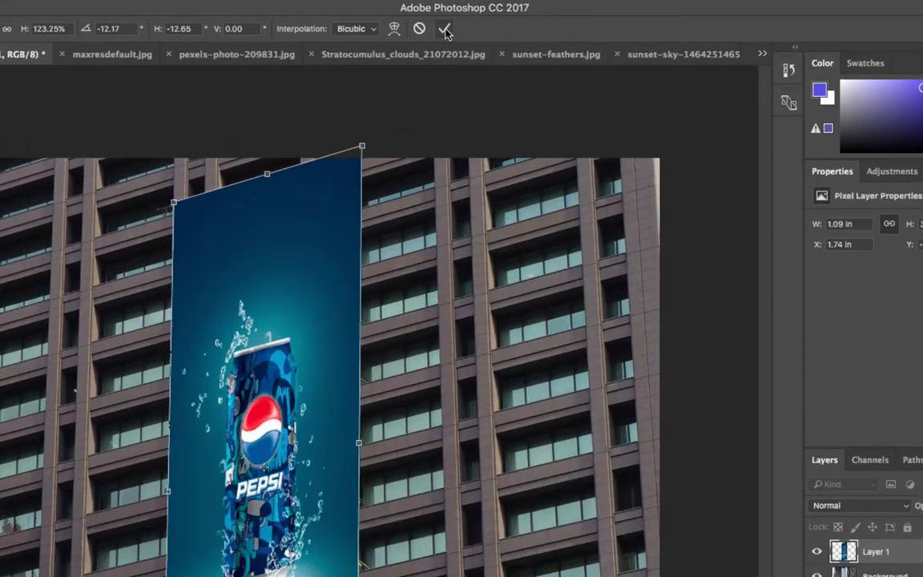
click(446, 30)
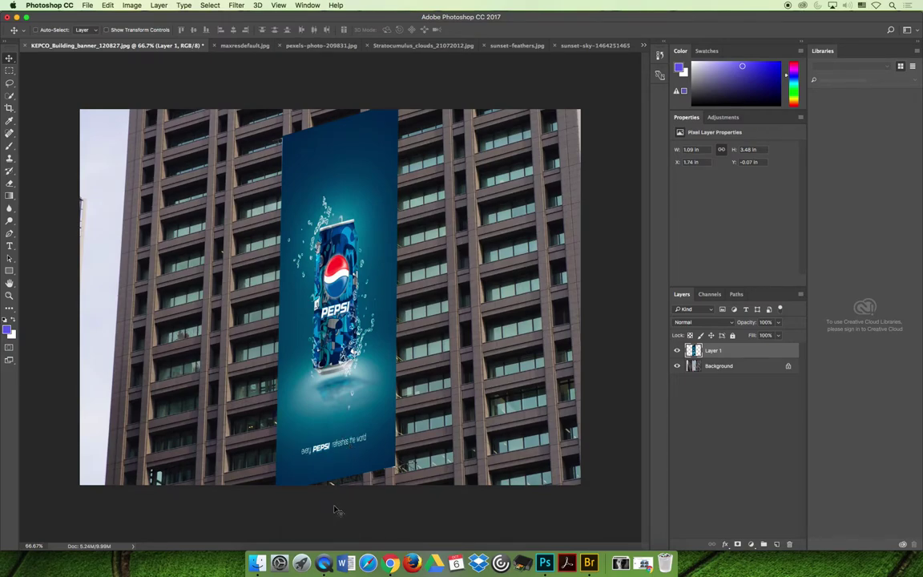
Check the composite at 25% zoom, and view the Combining Images lecture slide in Chrome before returning to Photoshop.
key(super+minus)
key(super+minus)
key(super+minus)
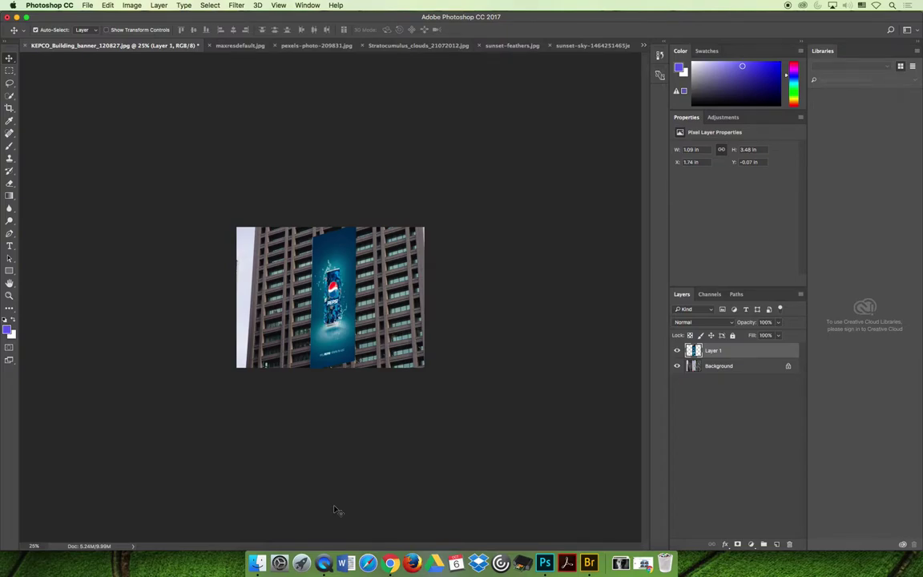
key(super+plus)
key(super+plus)
key(super+plus)
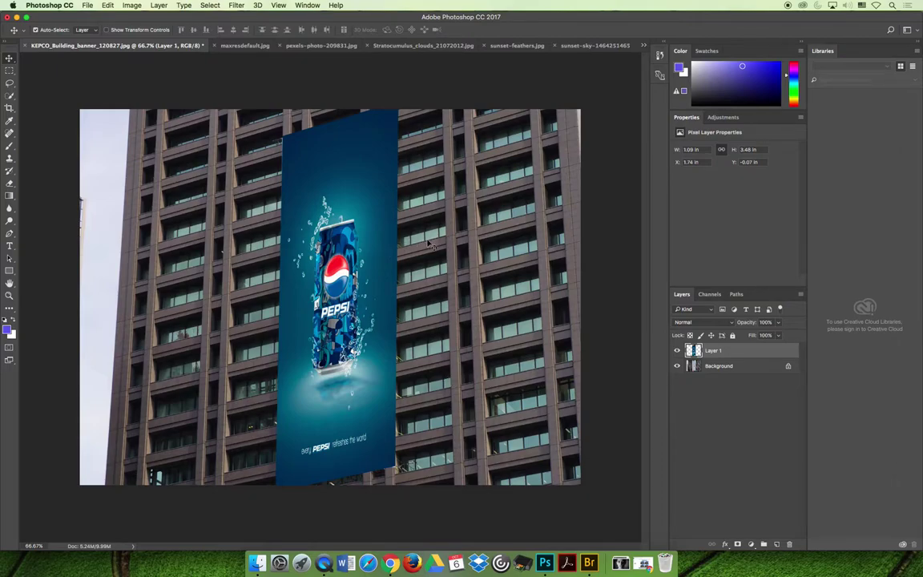
click(390, 563)
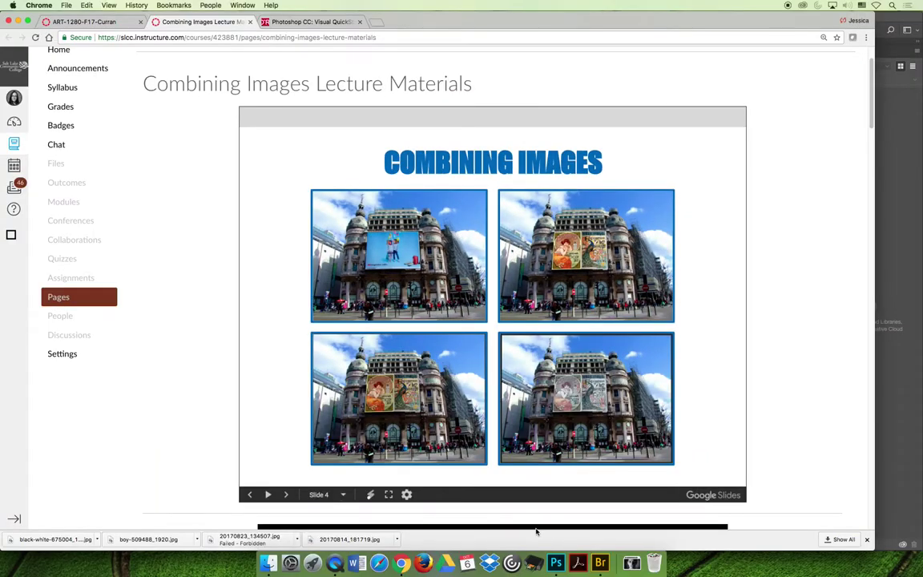
click(555, 563)
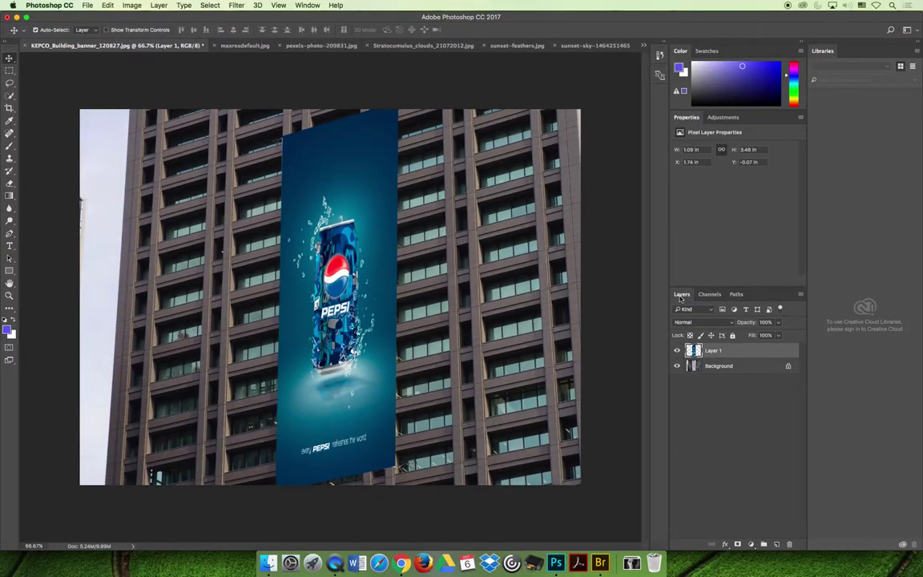
Try a Vibrance adjustment layer above Layer 1 with vibrance at -73 and saturation at -17.
drag(681, 297, 468, 190)
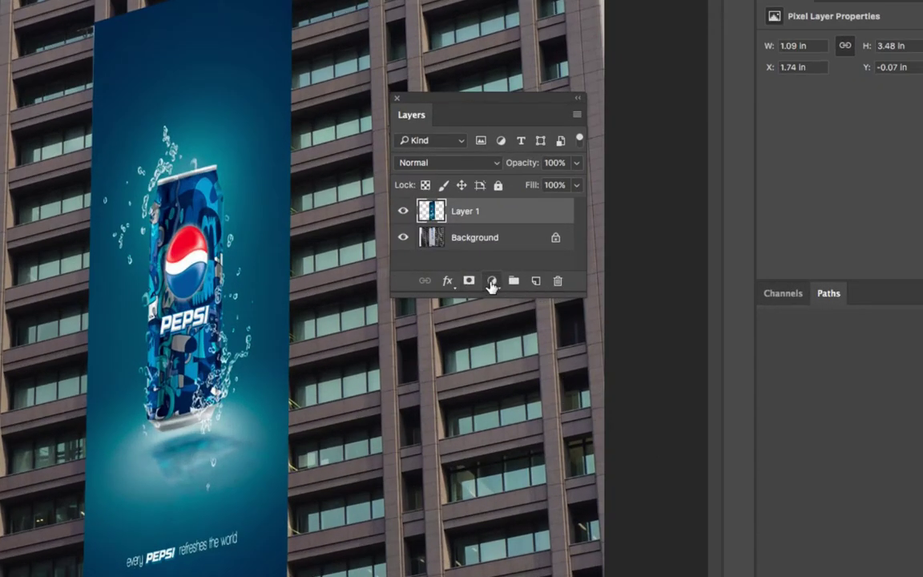
click(492, 281)
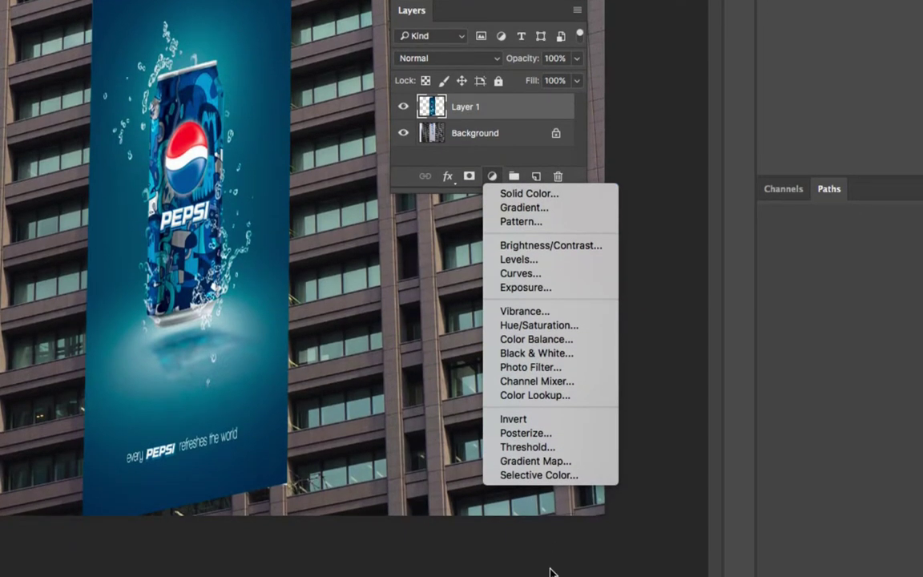
click(573, 313)
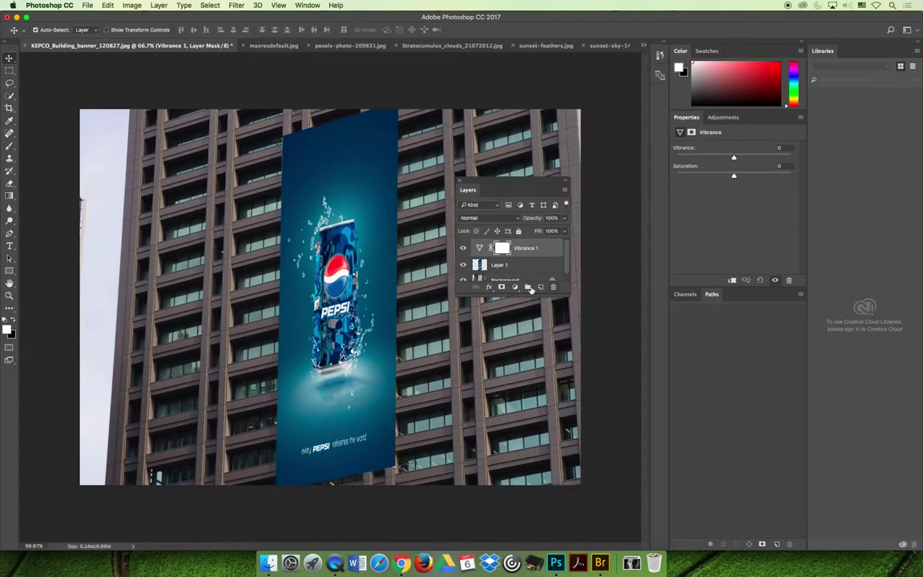
drag(686, 117, 584, 322)
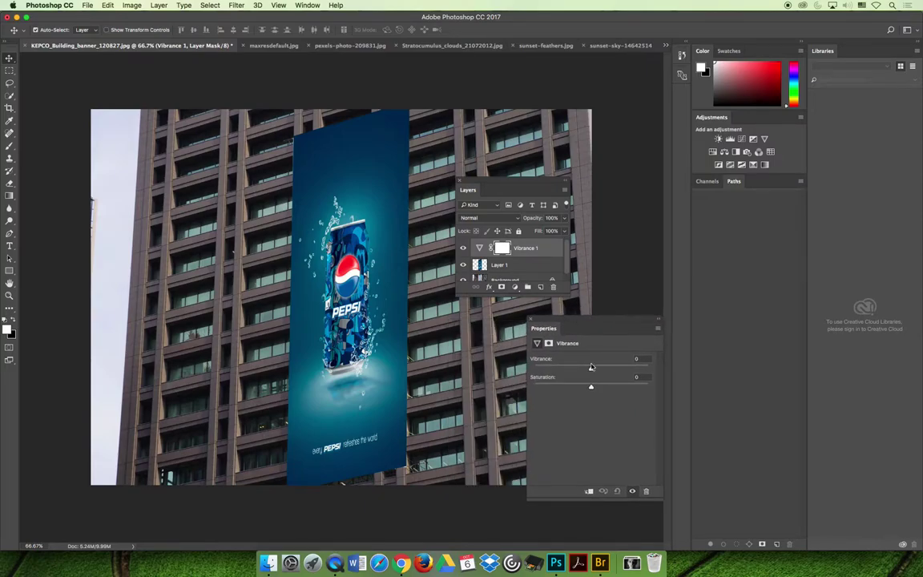
mouse_move(590, 370)
mouse_down()
mouse_move(566, 368)
mouse_move(644, 363)
mouse_move(552, 370)
mouse_move(582, 386)
mouse_up()
Hide and reshow the Background layer to compare, and move the floating Layers and Properties panels away from the banner.
click(463, 279)
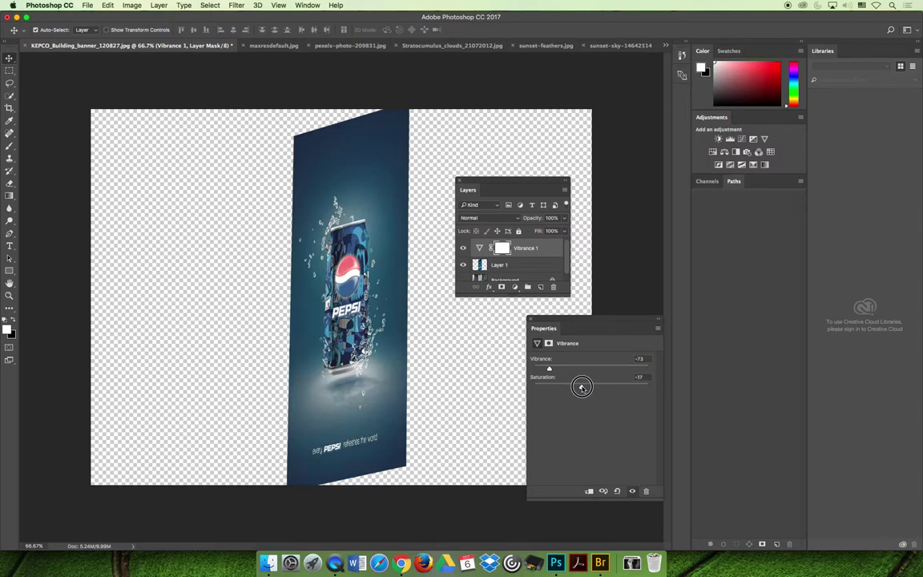
click(463, 279)
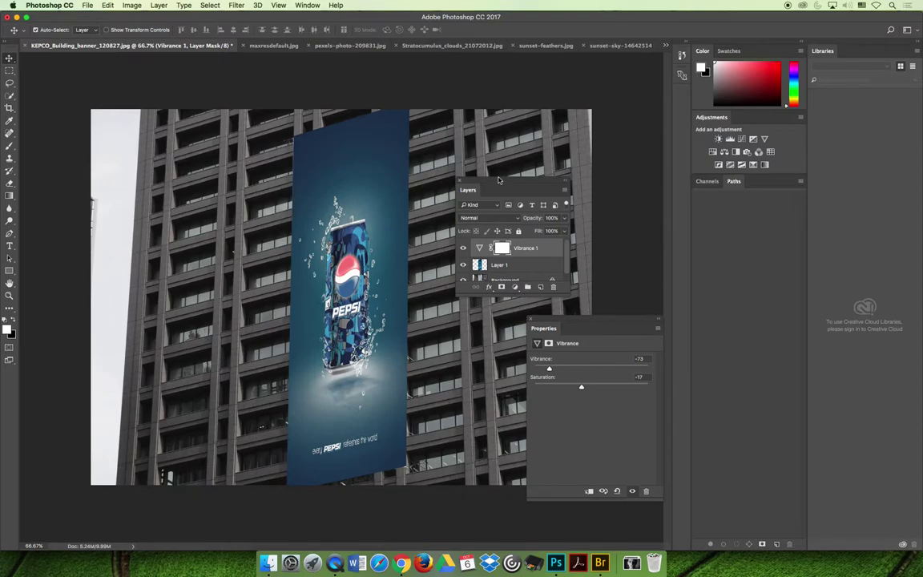
drag(499, 182, 610, 148)
drag(577, 318, 682, 285)
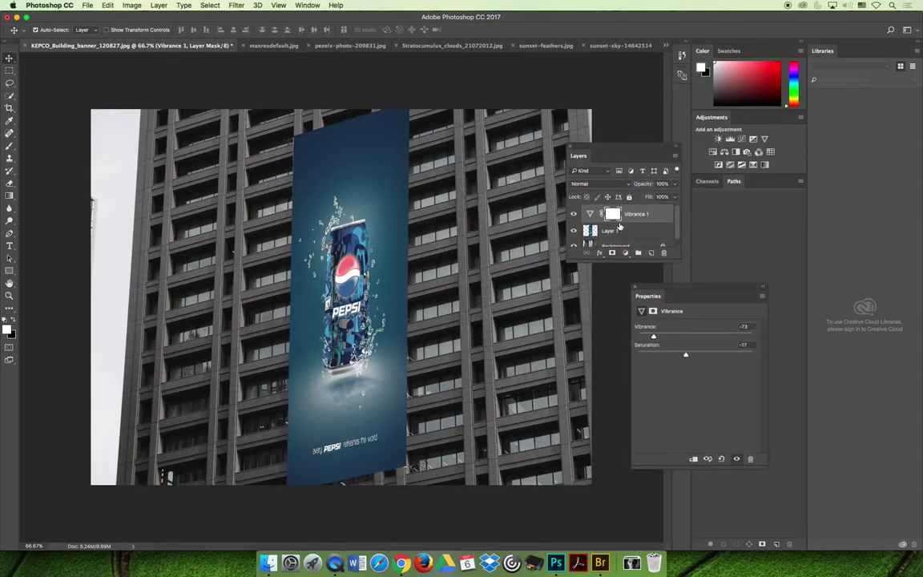
Undo the saturation and vibrance changes and the addition of the Vibrance adjustment layer.
key(super+z)
click(108, 5)
click(113, 35)
click(107, 5)
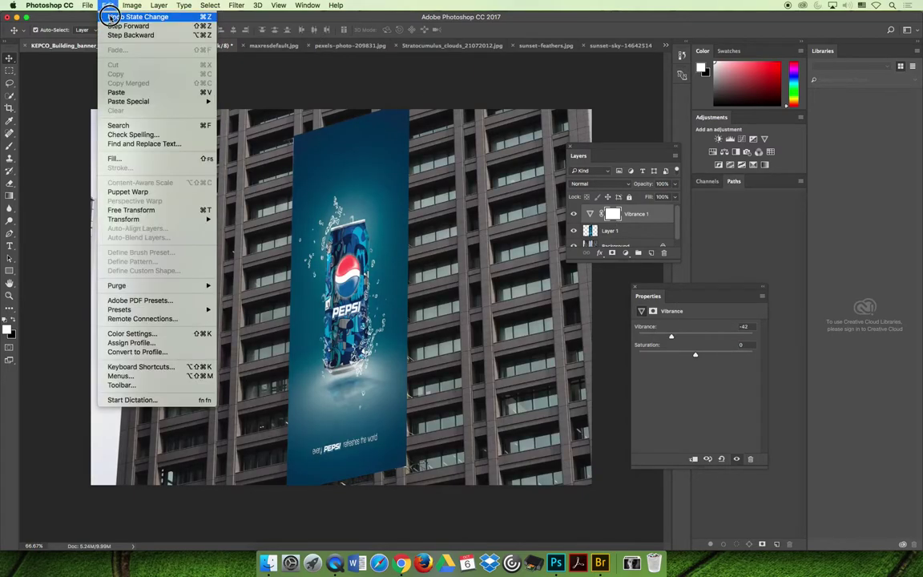
click(113, 34)
click(107, 5)
click(113, 34)
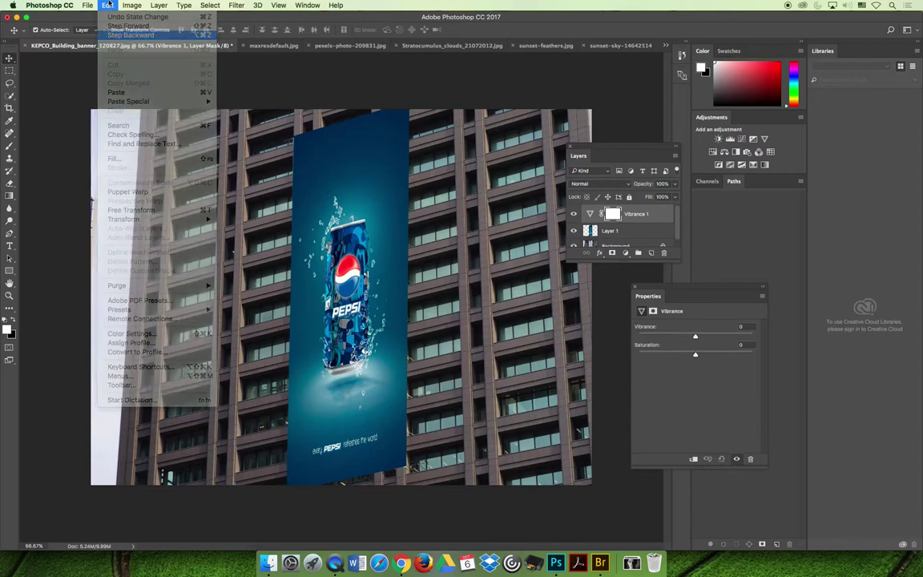
click(107, 5)
click(113, 35)
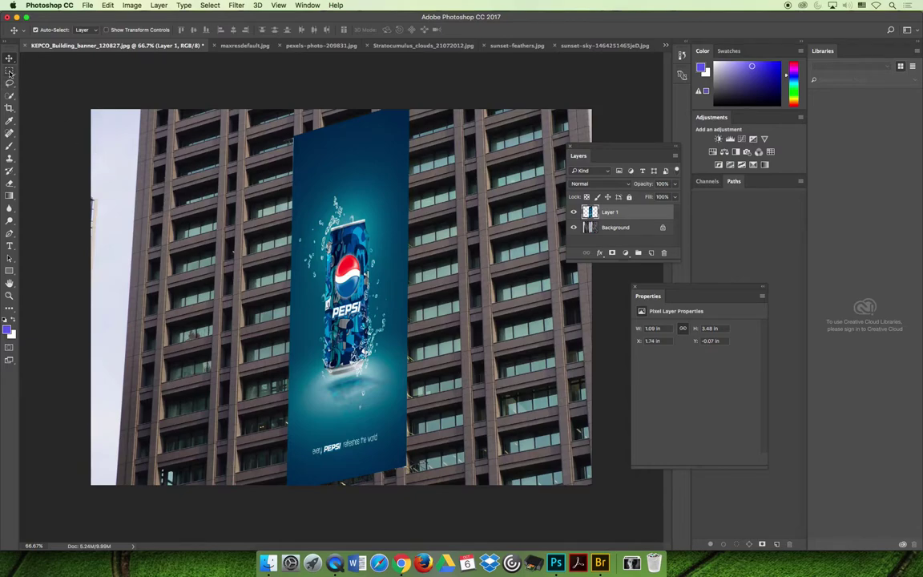
Activate the Magic Wand tool and hide the Background layer so only the Pepsi image shows.
click(11, 95)
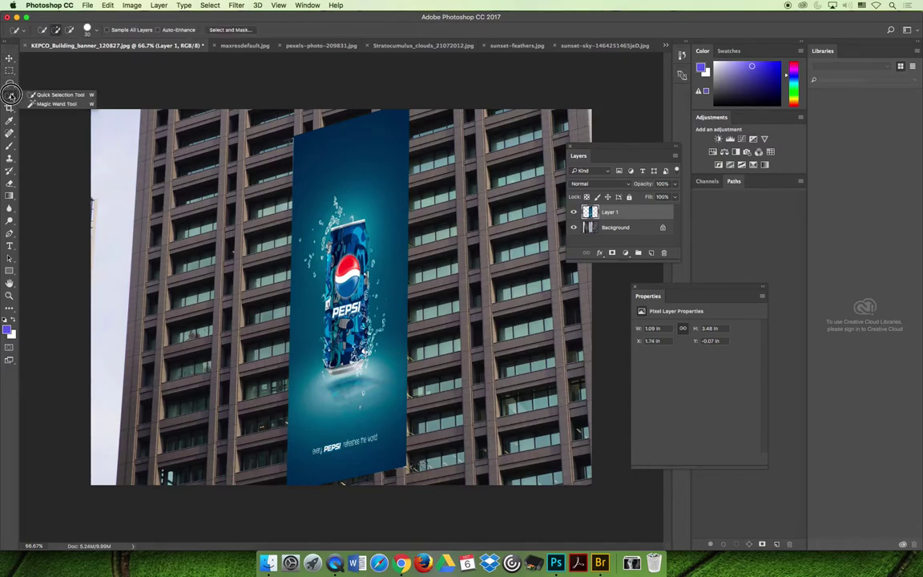
click(56, 104)
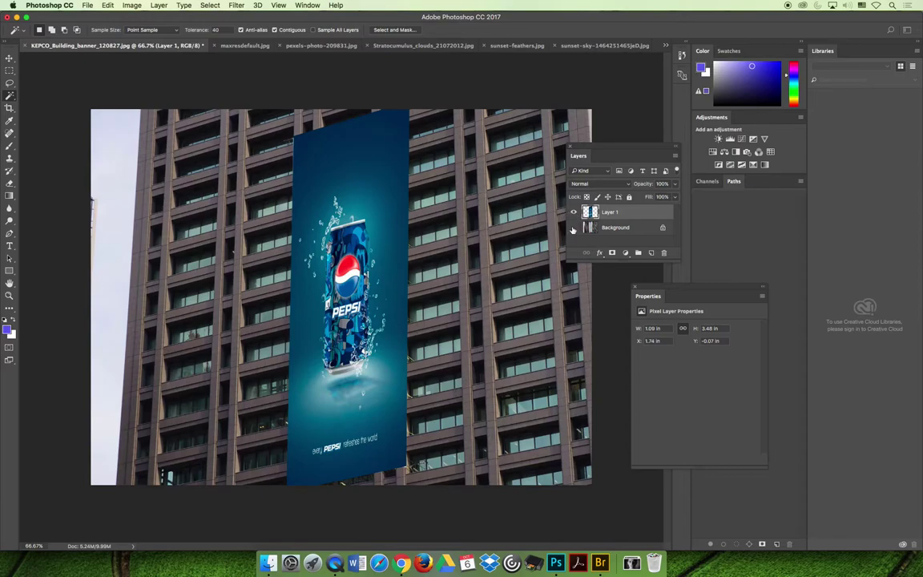
click(573, 227)
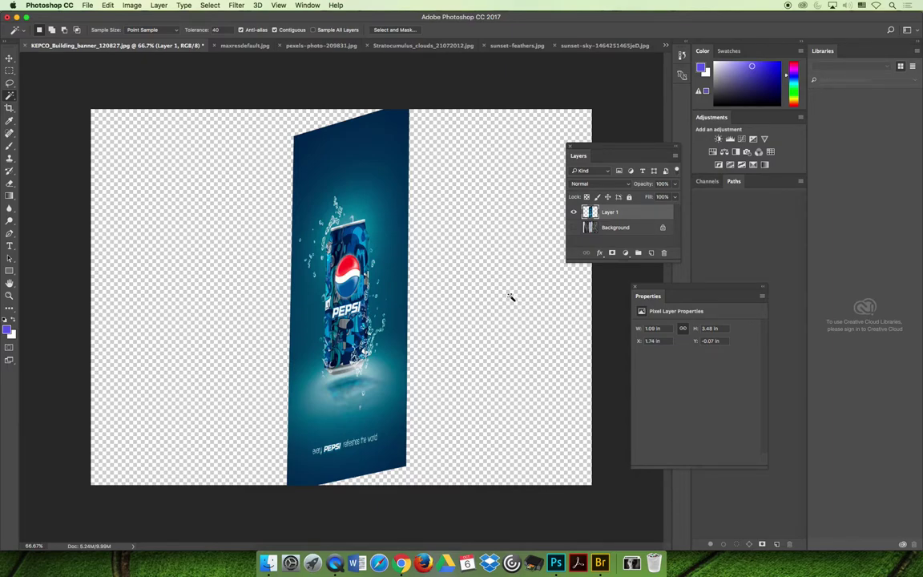
Try selecting the Pepsi image's dark blue area with the Magic Wand, toggle the Background layer's visibility, and deselect.
click(332, 134)
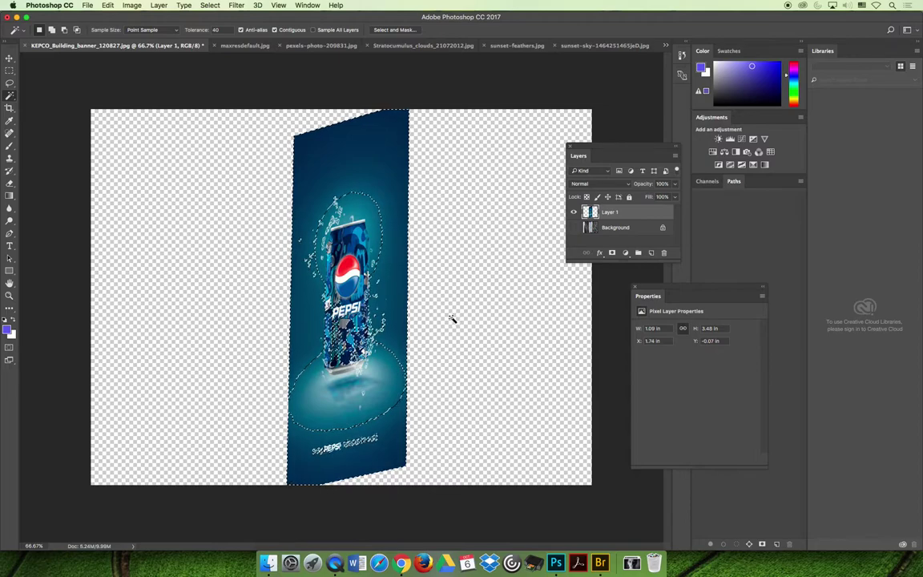
click(574, 228)
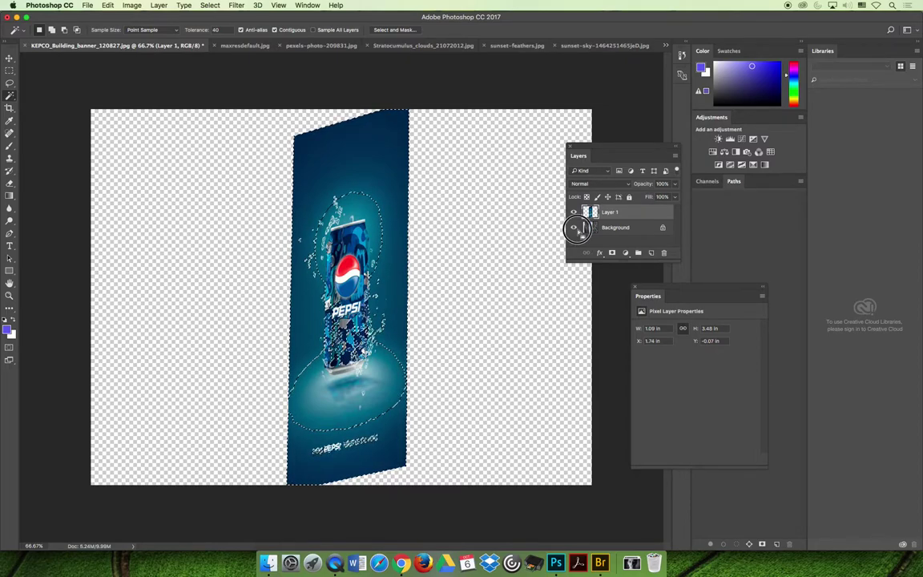
click(573, 227)
click(574, 227)
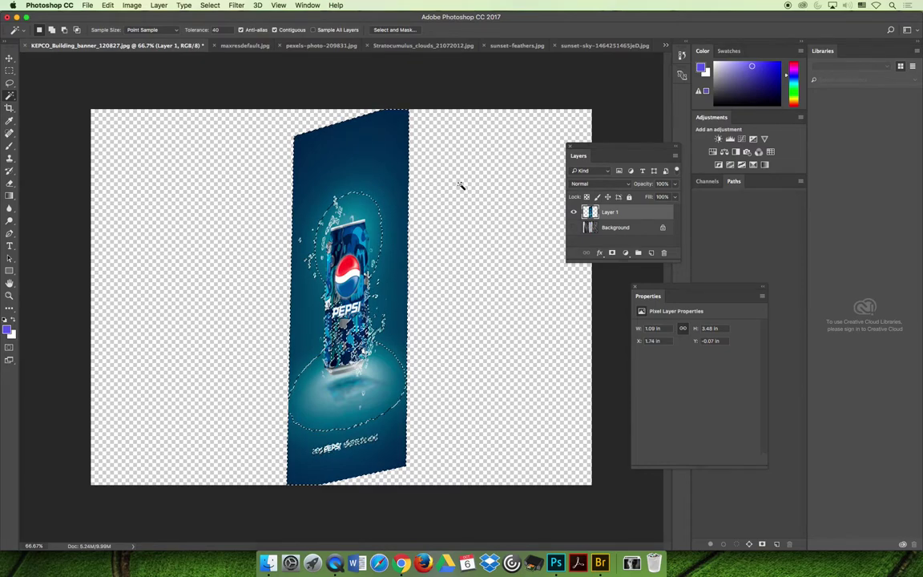
key(super+d)
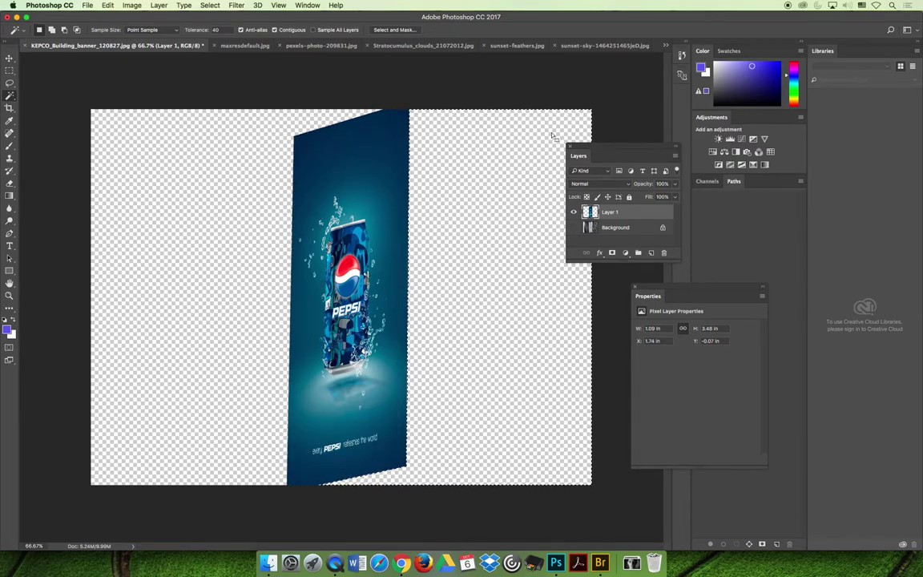
Select the transparent areas on both sides of the Pepsi image, and invert the selection to cover the whole image.
key(shift)
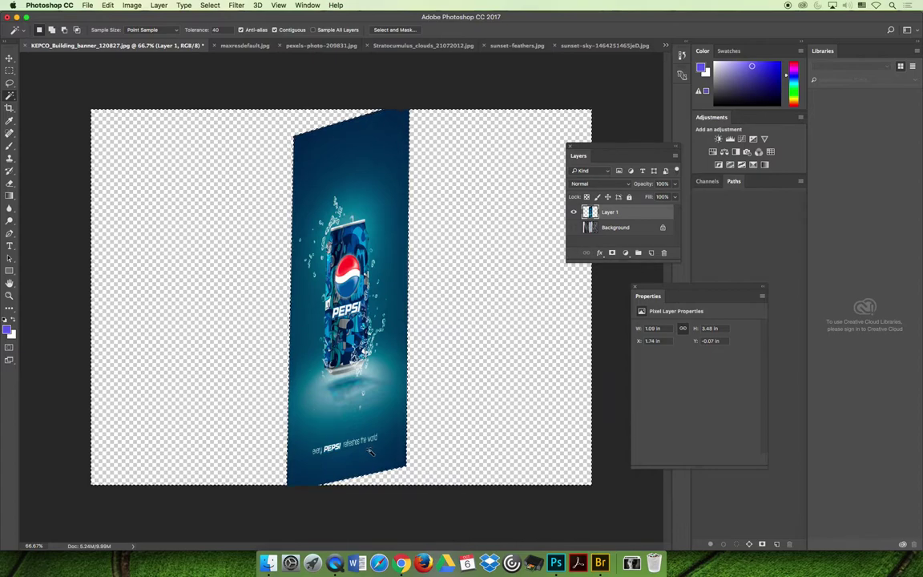
click(207, 5)
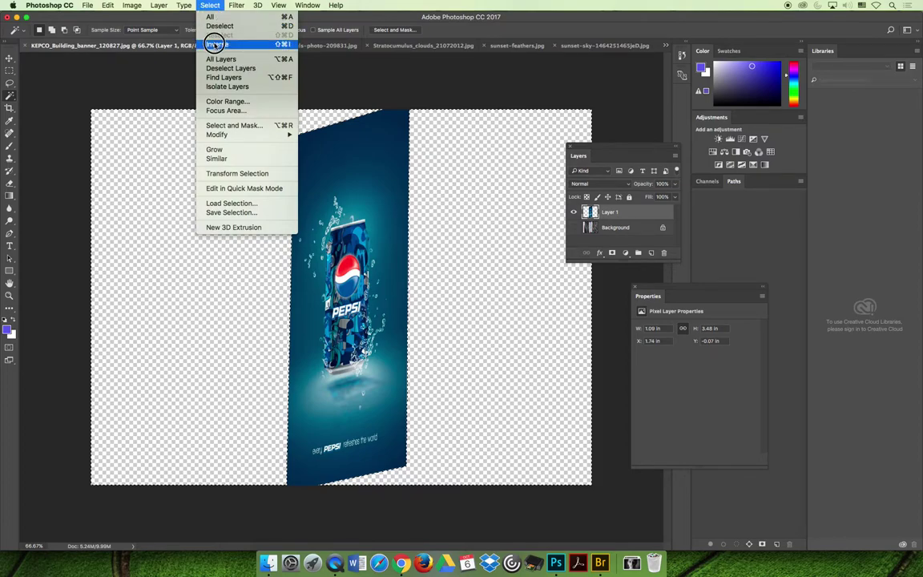
click(215, 44)
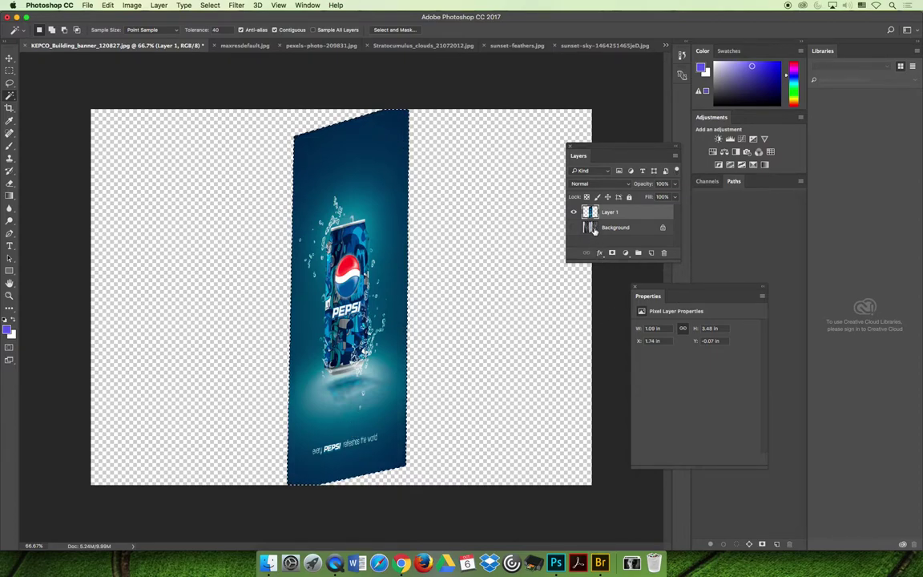
Add a Vibrance adjustment layer above Layer 1, masked to the selected Pepsi image.
click(626, 253)
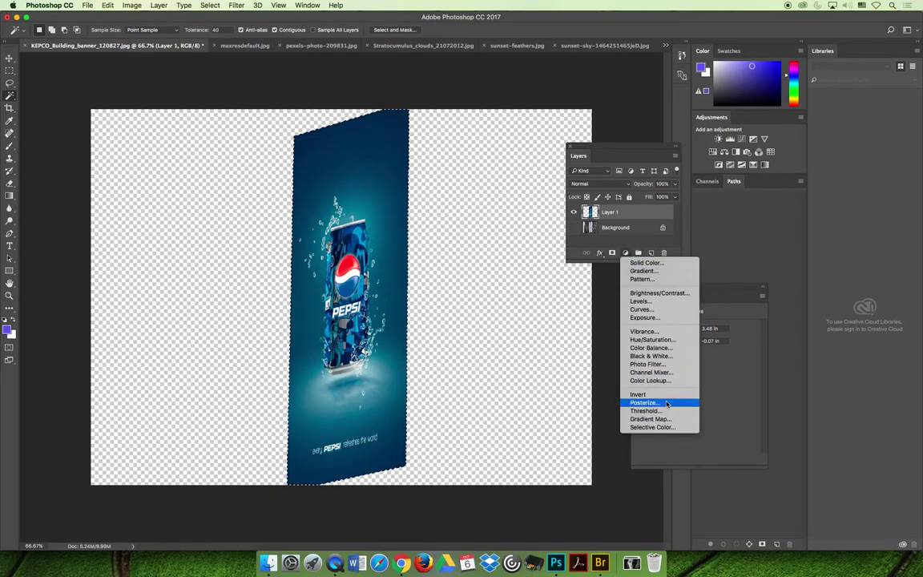
click(664, 331)
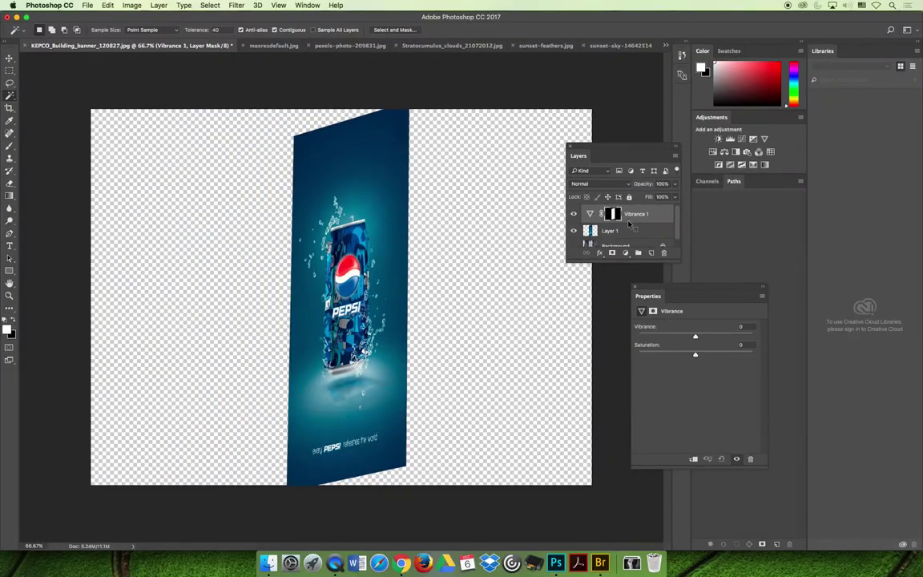
Show the Background layer and set the masked adjustment layer's Vibrance to -56 and Saturation to -12, with the layer list fully visible.
click(574, 245)
drag(695, 337, 680, 354)
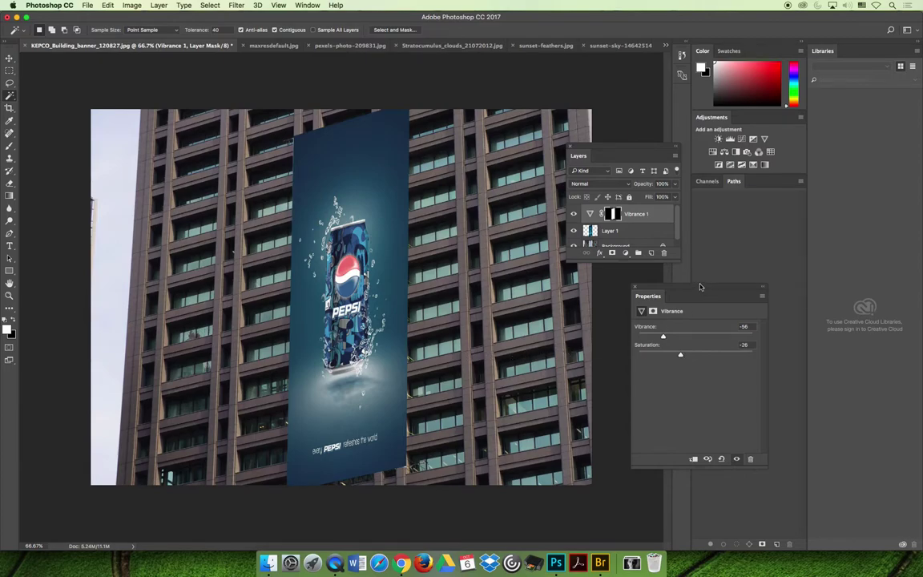
drag(641, 290, 694, 279)
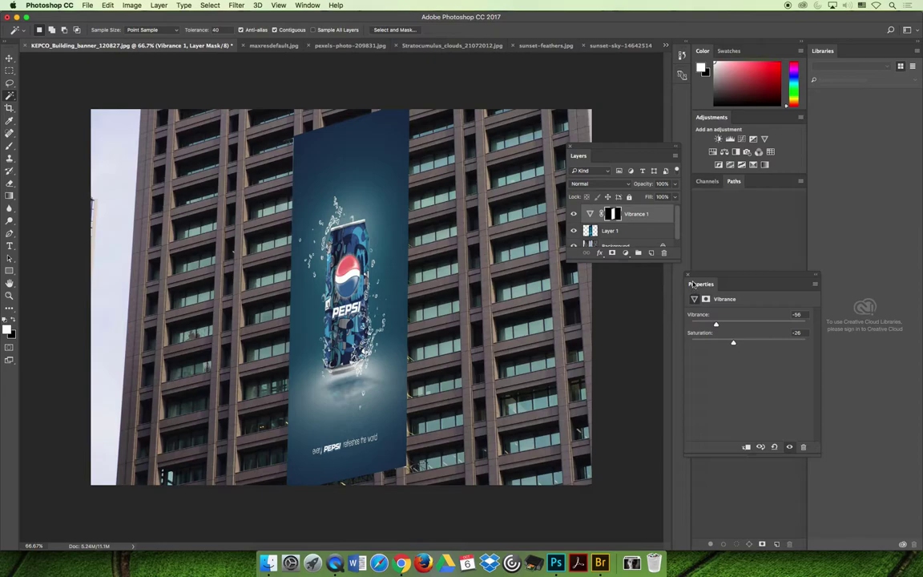
drag(733, 343, 743, 344)
drag(622, 266, 618, 347)
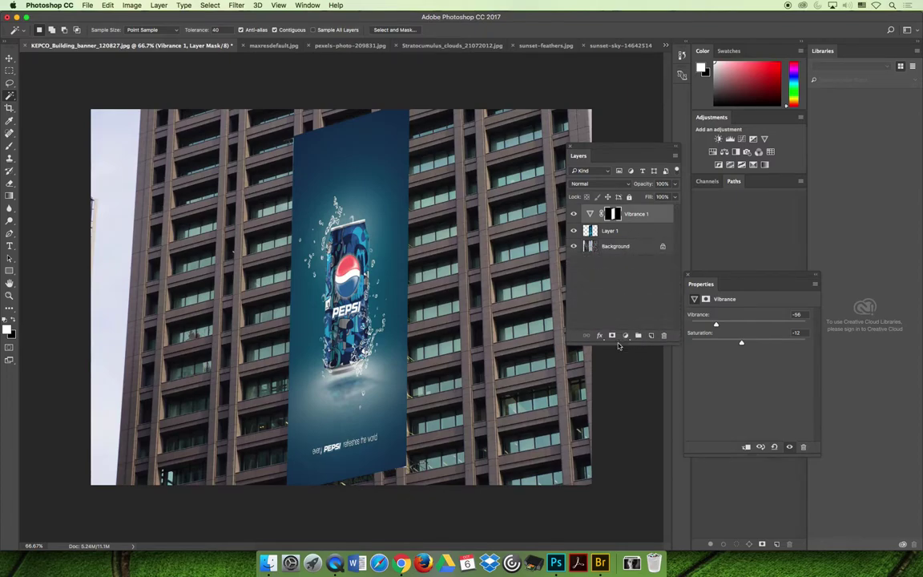
Try the Overlay blend mode on Layer 1 and return the layer to Normal.
click(614, 232)
click(627, 184)
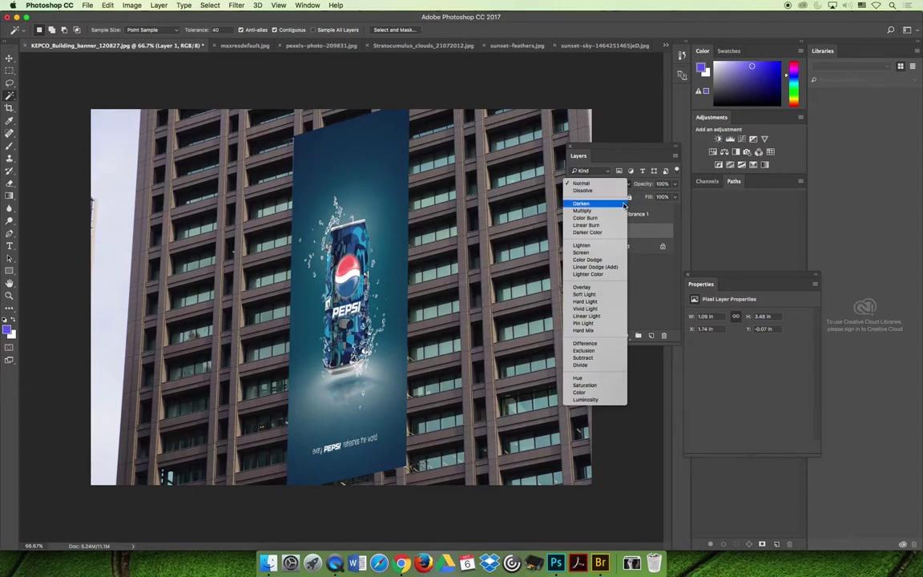
click(593, 287)
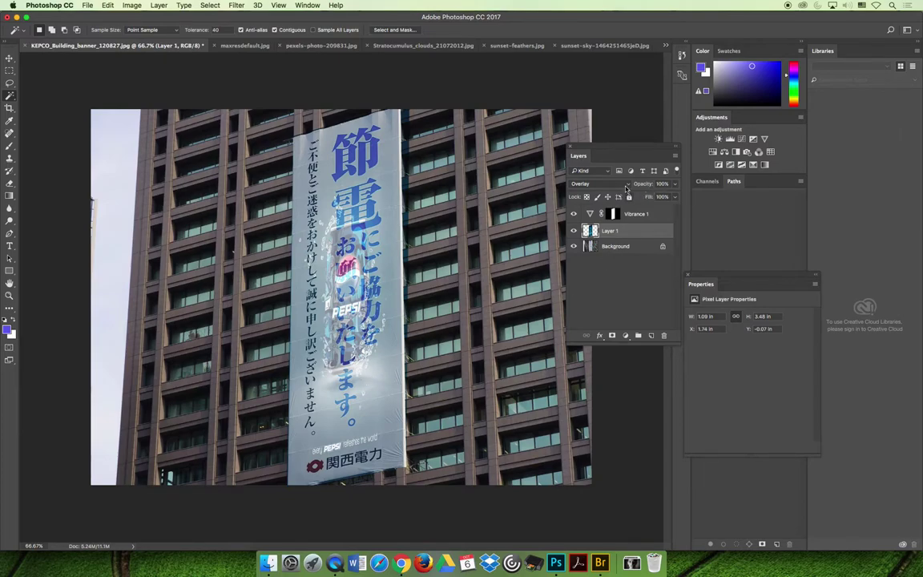
click(627, 188)
click(640, 298)
click(597, 185)
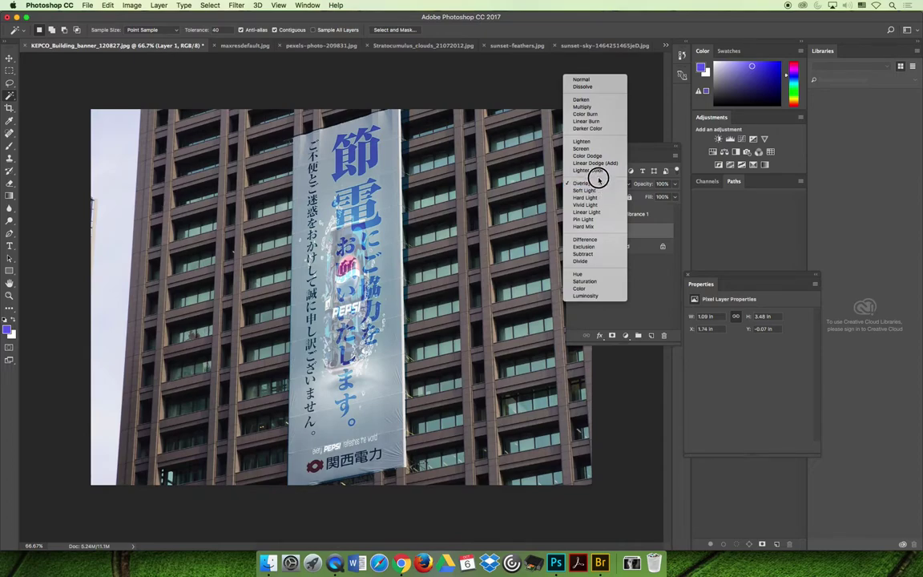
click(584, 79)
Hide Layer 1 and, on the Background layer, lasso the small blue circle ending the banner's large blue text.
click(574, 231)
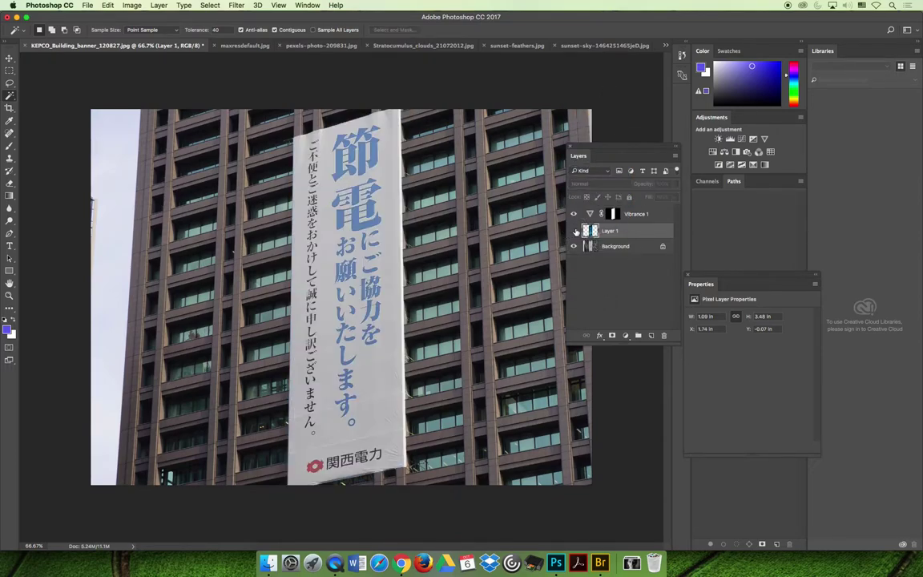
click(619, 249)
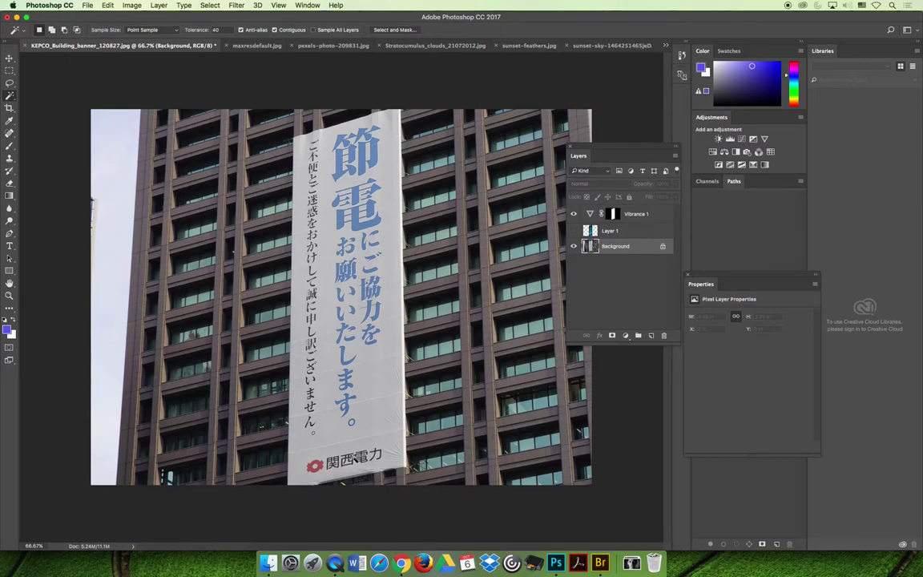
click(10, 84)
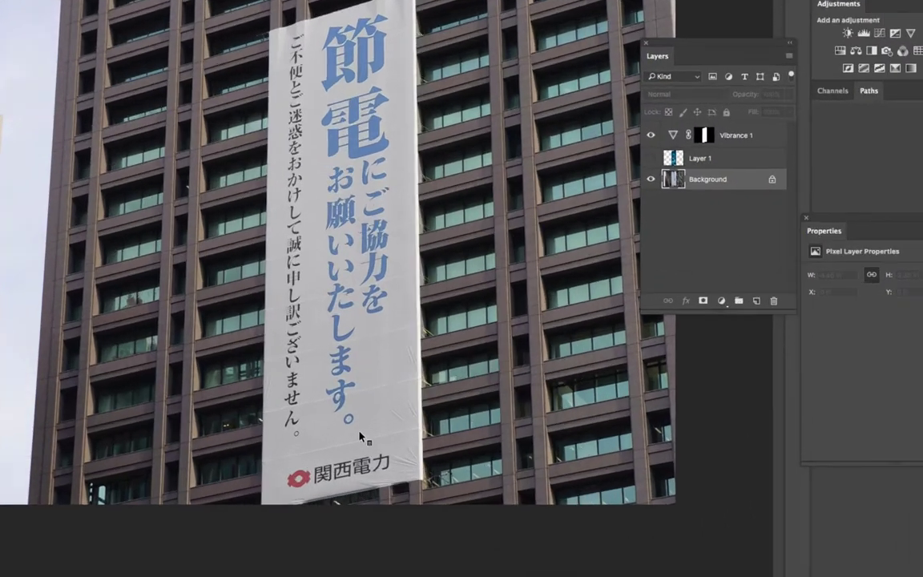
key(super+equal)
key(super+equal)
key(super+equal)
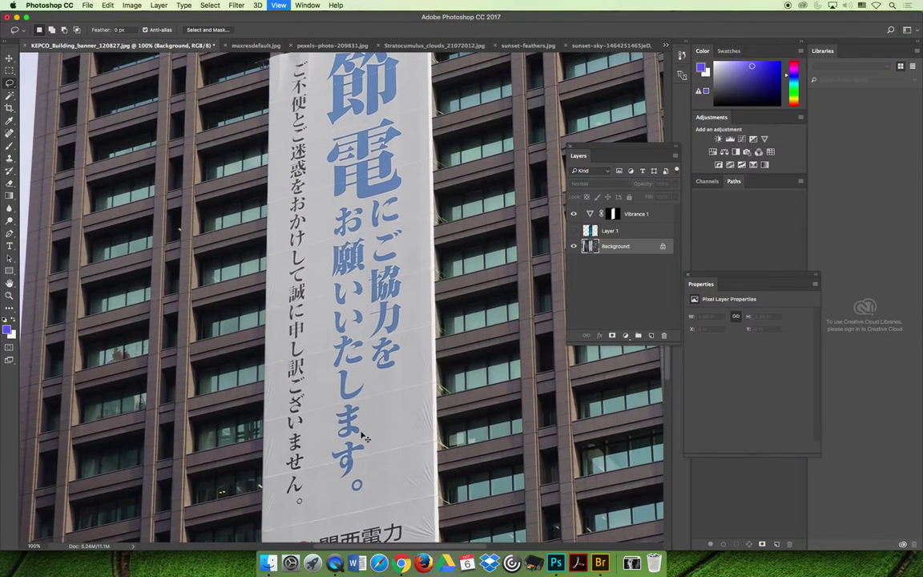
scroll(361, 259, down, 12)
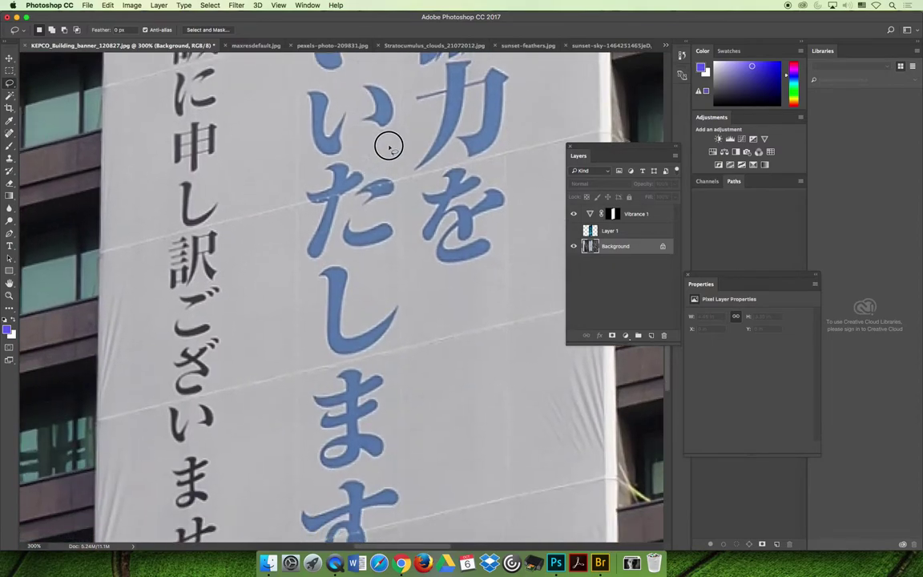
scroll(346, 296, down, 2)
scroll(328, 295, right, 2)
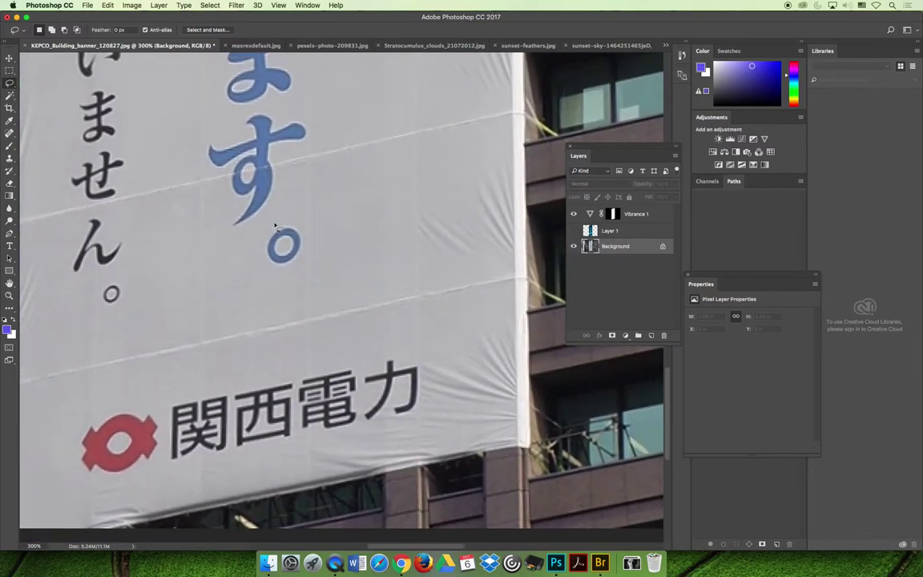
mouse_move(286, 221)
mouse_down()
mouse_move(252, 267)
mouse_move(295, 270)
mouse_move(304, 243)
mouse_move(290, 219)
mouse_up()
Fill the lassoed blue circle using Content-Aware contents and deselect.
click(108, 6)
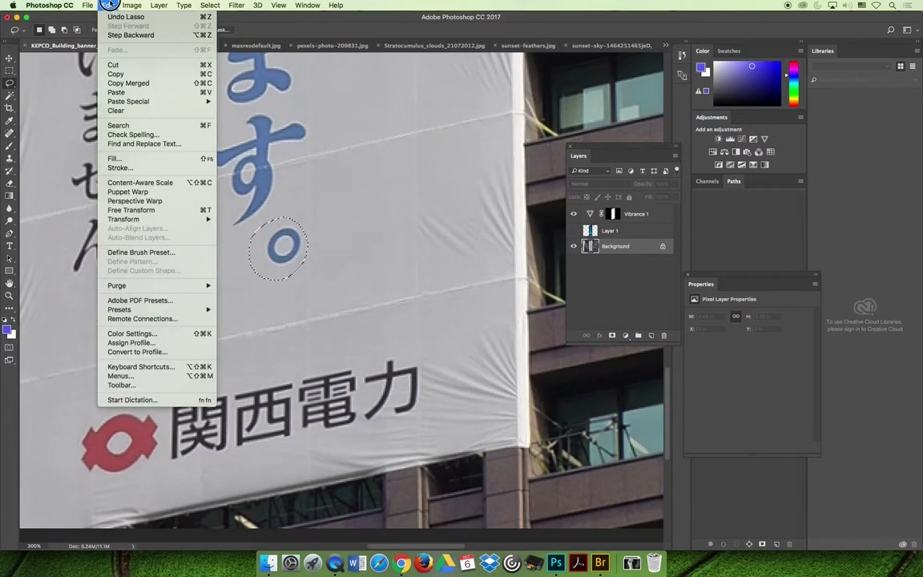
click(128, 158)
click(469, 223)
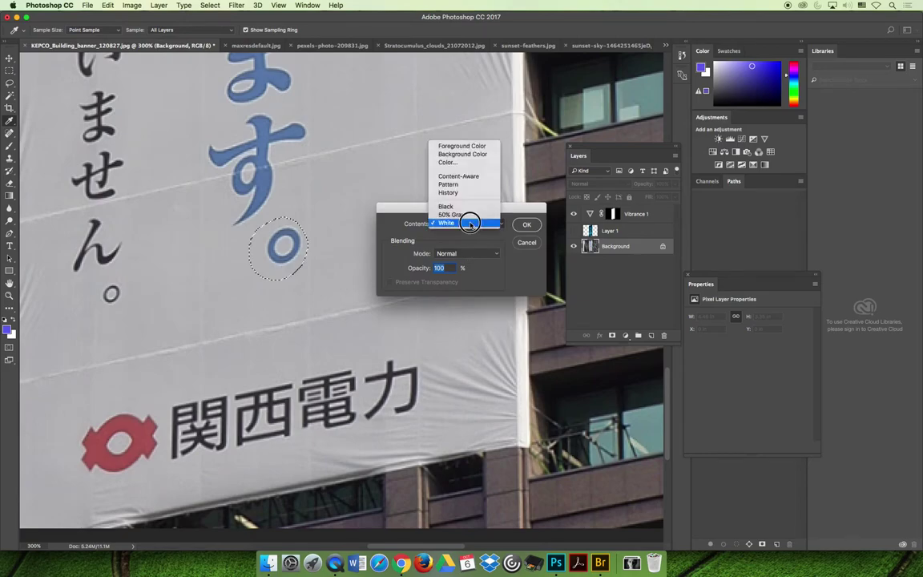
click(479, 176)
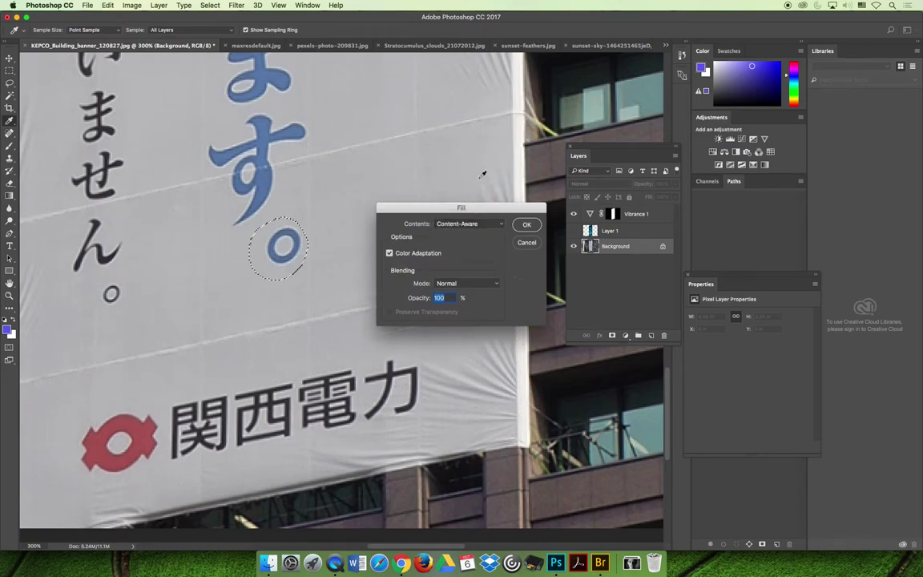
click(526, 225)
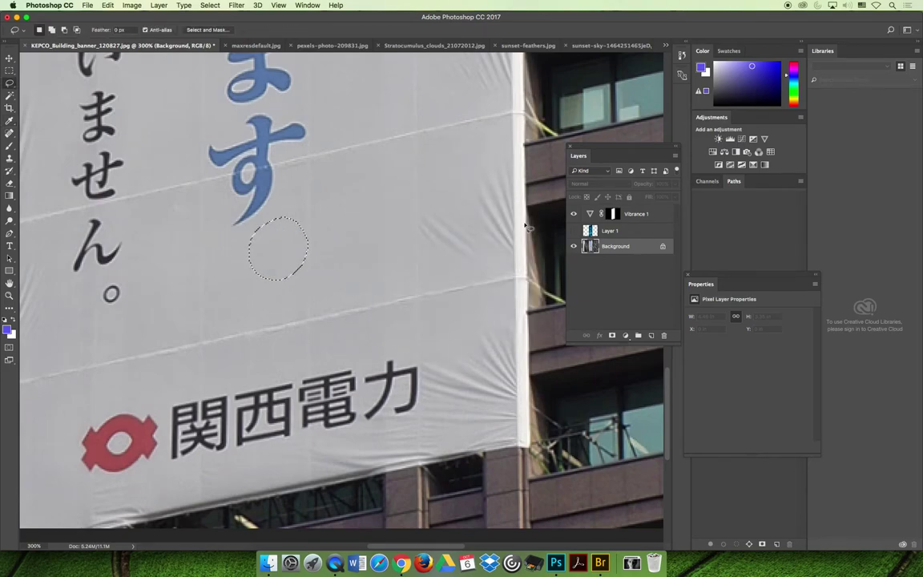
click(523, 226)
Lasso the red logo and company name at the banner's lower end, remove them with a Content-Aware fill, and deselect.
mouse_move(430, 370)
mouse_down()
mouse_move(389, 356)
mouse_move(362, 369)
mouse_move(357, 418)
mouse_move(402, 437)
mouse_move(450, 372)
mouse_move(272, 353)
mouse_move(138, 379)
mouse_move(71, 408)
mouse_move(67, 452)
mouse_move(132, 491)
mouse_move(212, 485)
mouse_move(381, 436)
mouse_move(432, 391)
mouse_move(449, 339)
mouse_up()
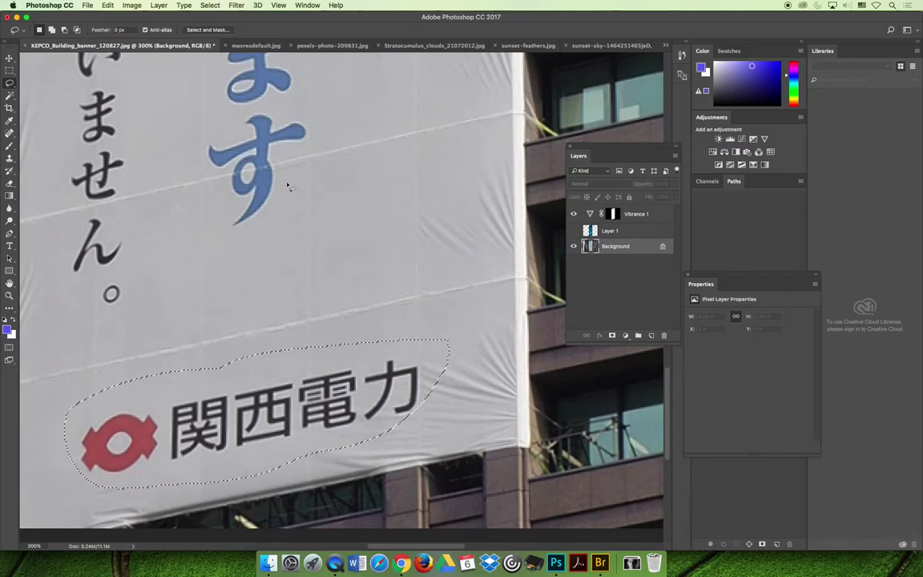
click(109, 5)
click(121, 158)
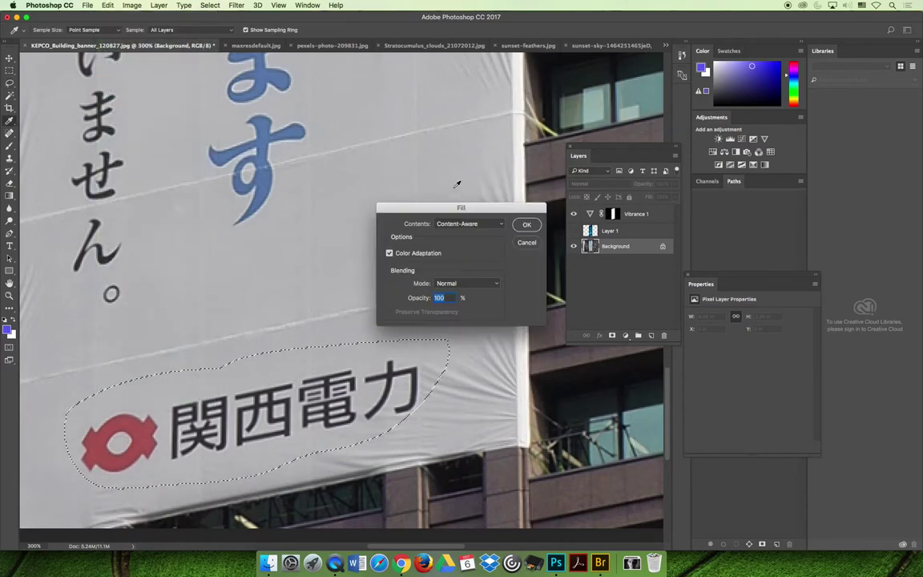
click(526, 225)
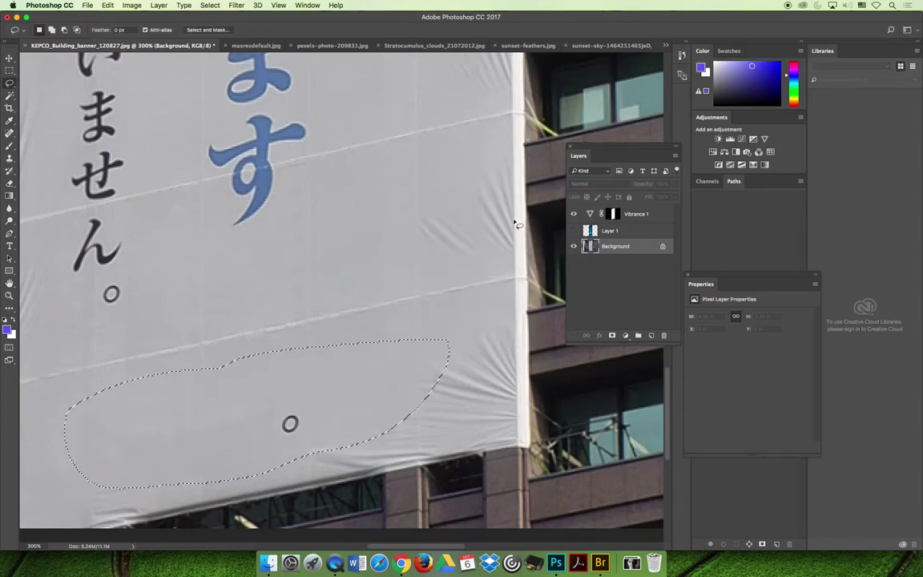
click(395, 358)
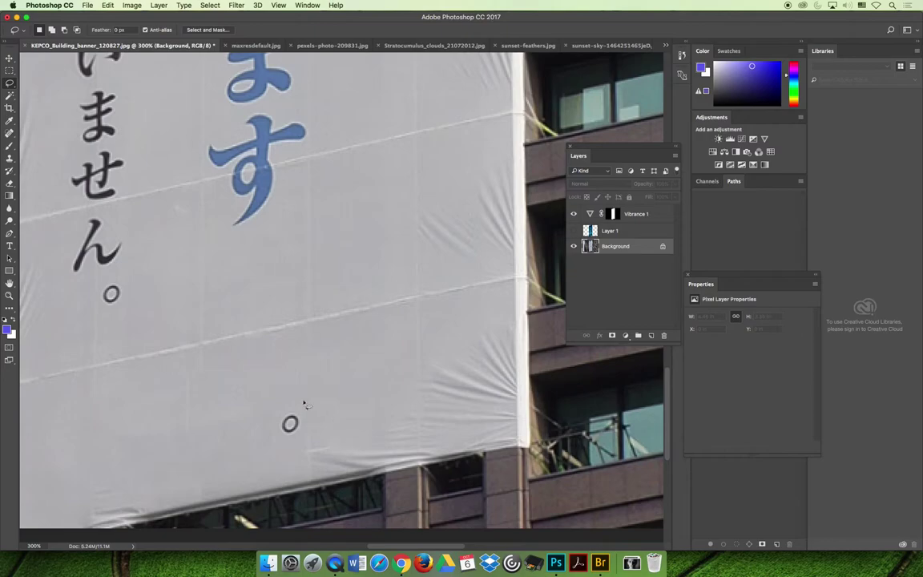
Lasso the stray circle left near the banner's lower edge, remove it with a Content-Aware fill, and fit the image in view.
mouse_move(304, 404)
mouse_down()
mouse_move(272, 413)
mouse_move(290, 439)
mouse_move(305, 420)
mouse_move(294, 407)
mouse_up()
click(107, 5)
click(154, 157)
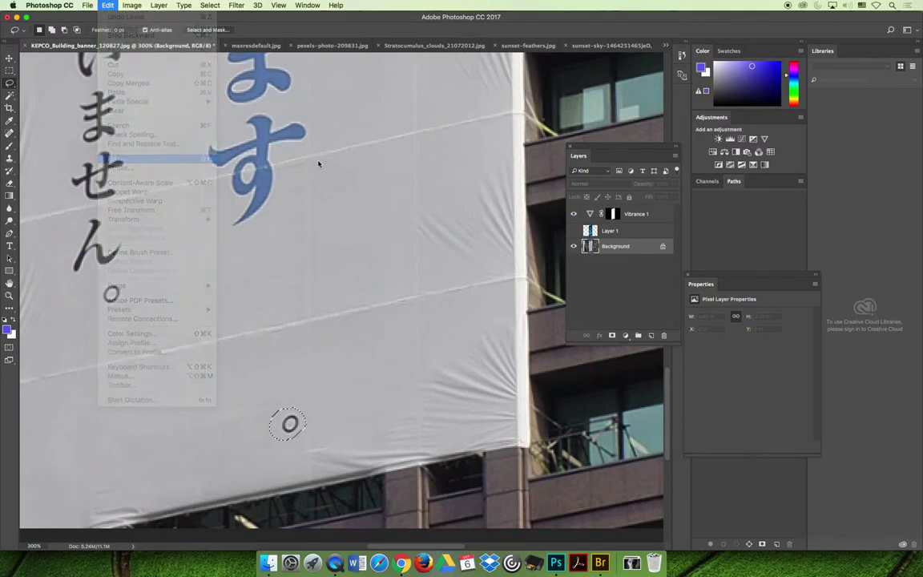
click(525, 224)
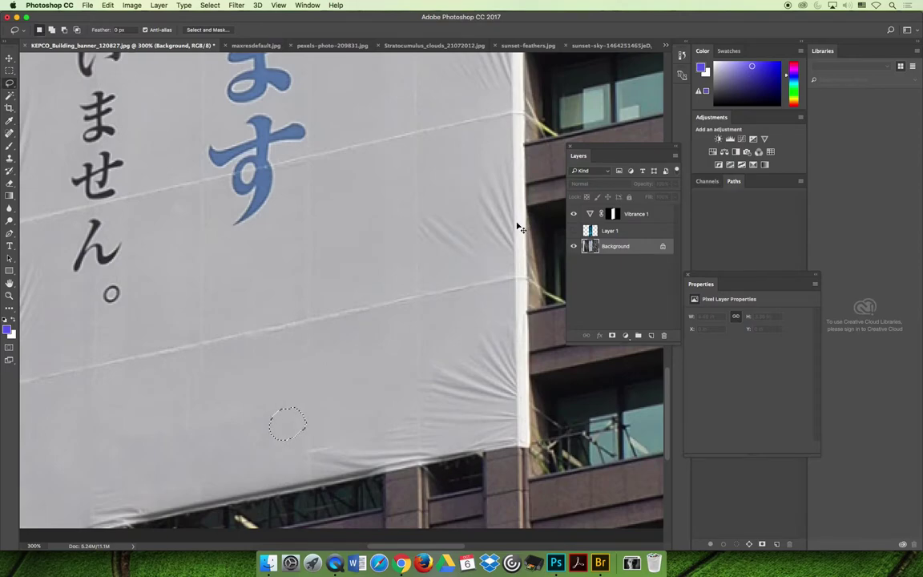
key(super+0)
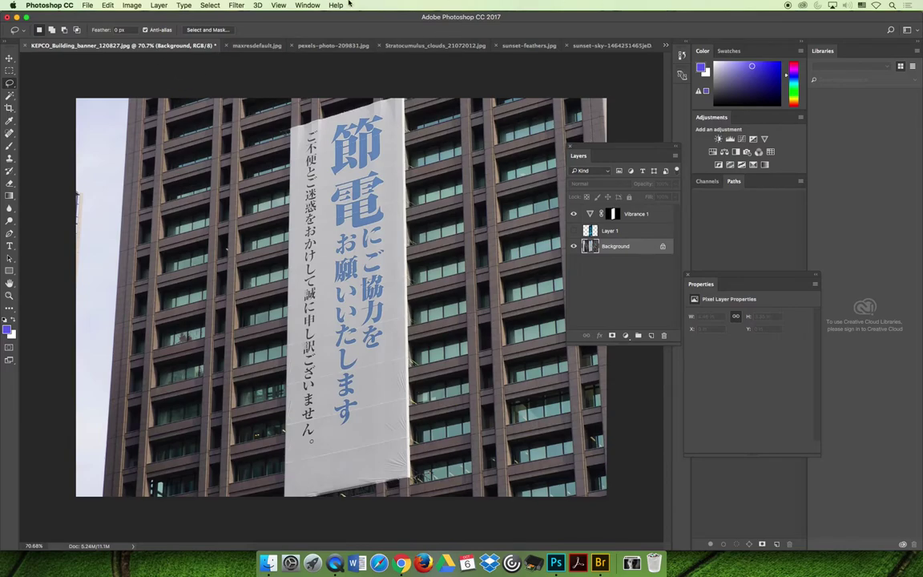
Reset the Essentials workspace to its default panel layout.
click(310, 5)
mouse_move(365, 25)
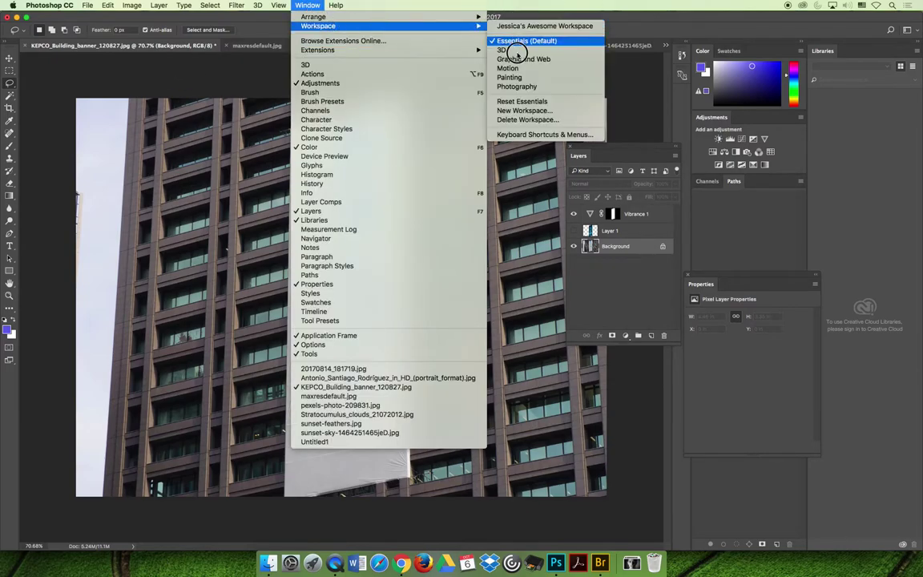
click(523, 101)
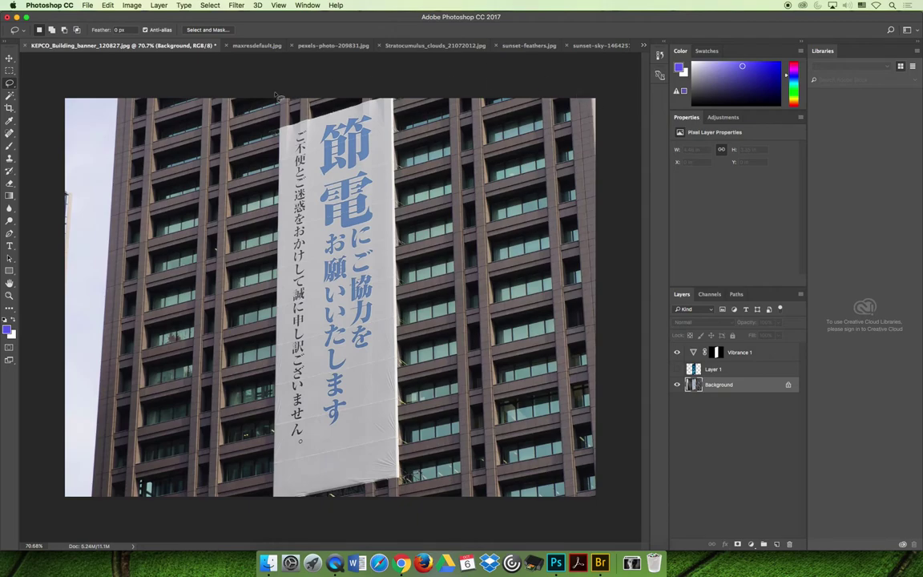
Close the KEPCO building, pexels-photo-209831.jpg and Untitled1 documents without saving the changes.
click(26, 47)
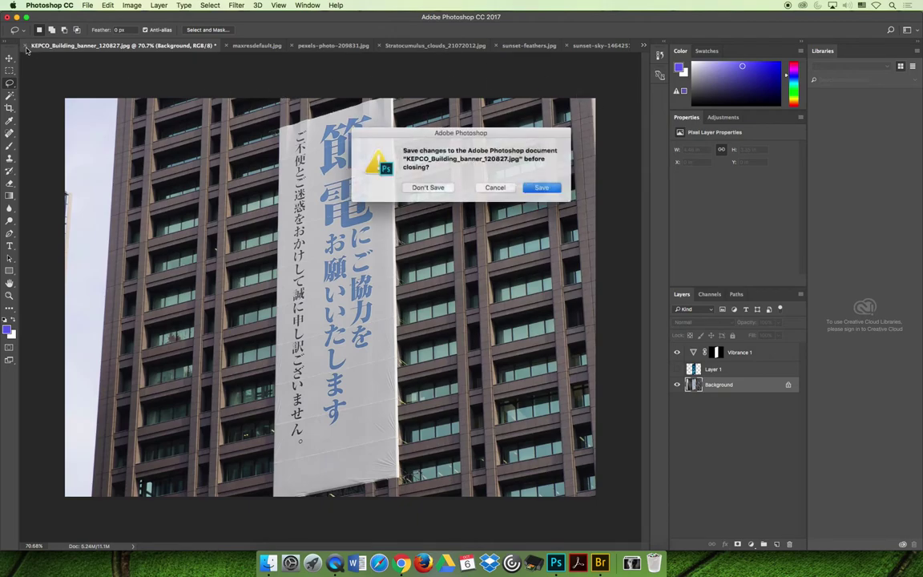
click(425, 186)
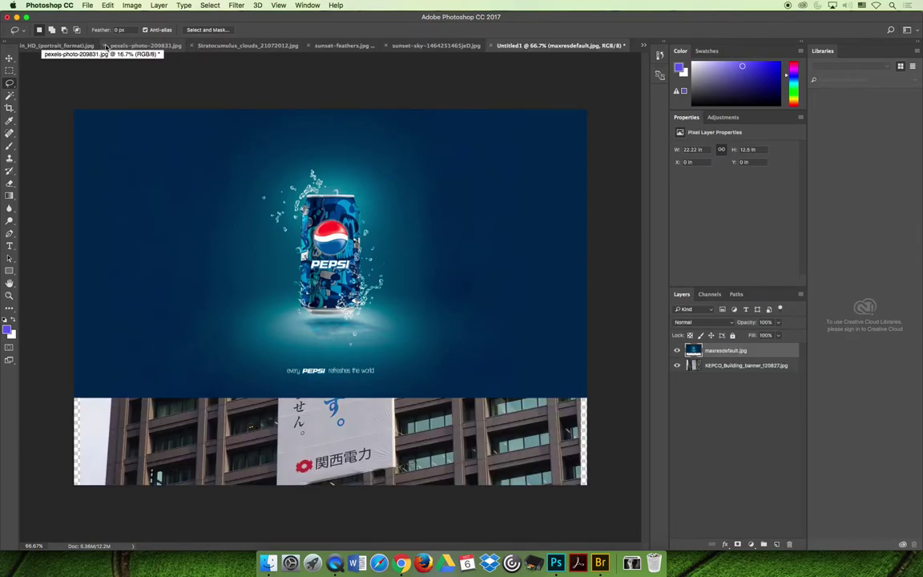
click(105, 46)
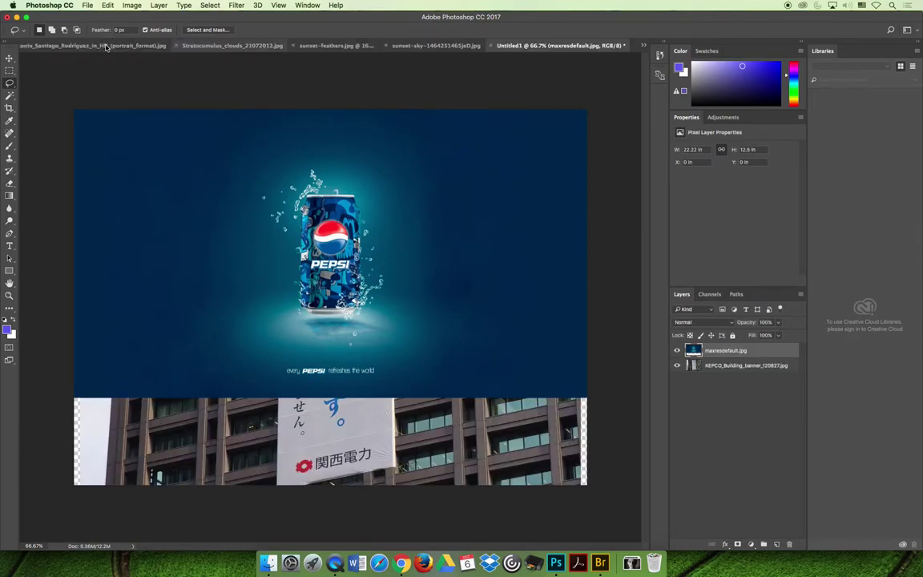
click(491, 46)
click(429, 185)
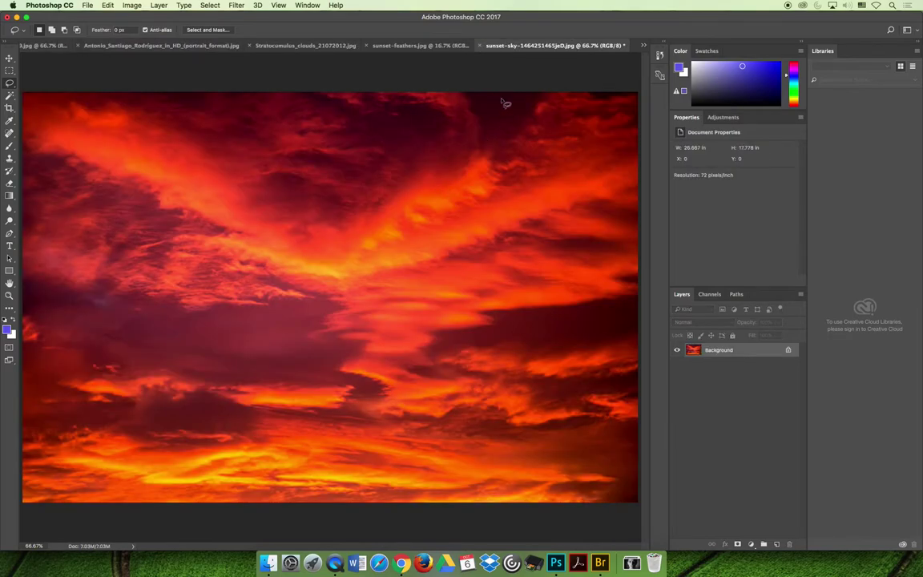
Look through the remaining open images and close 20170814_181719.jpg, leaving the portrait photo in front.
click(384, 46)
click(265, 47)
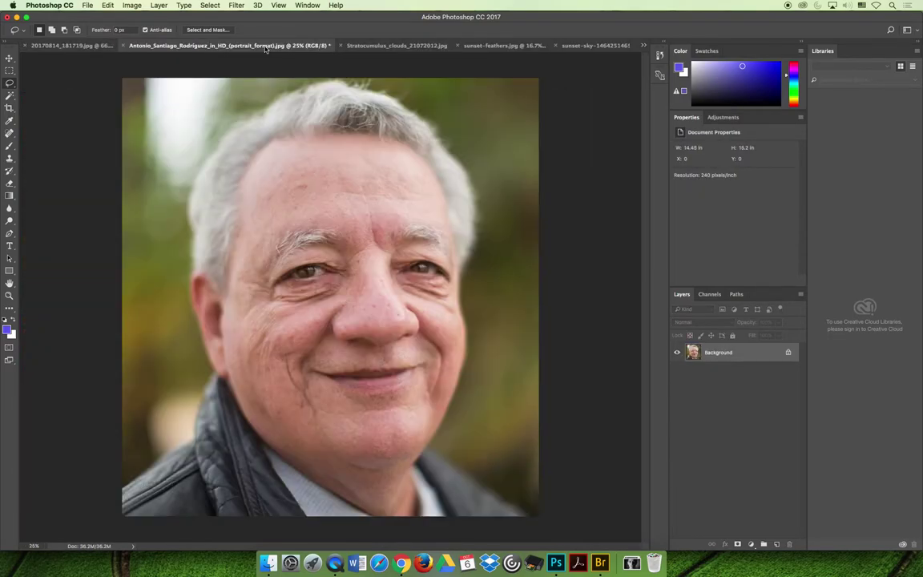
click(80, 45)
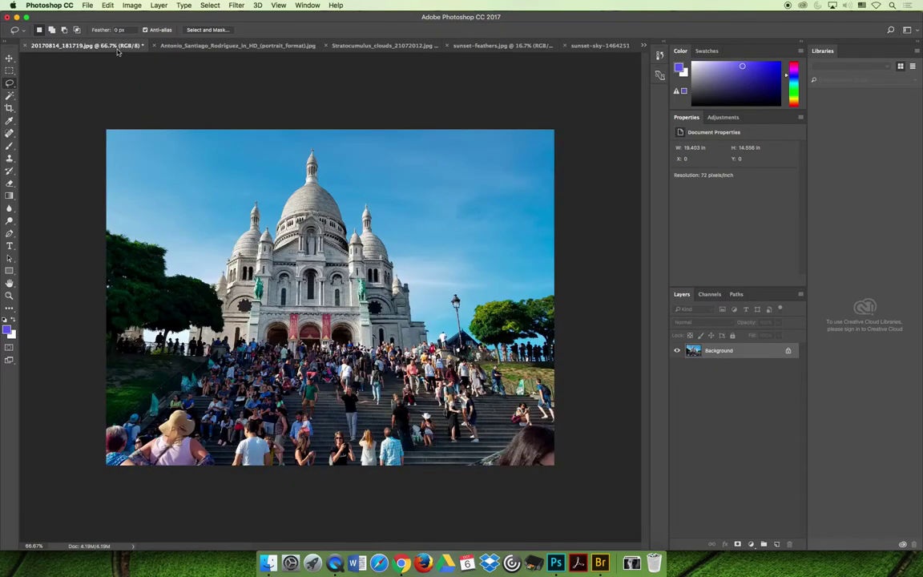
click(22, 46)
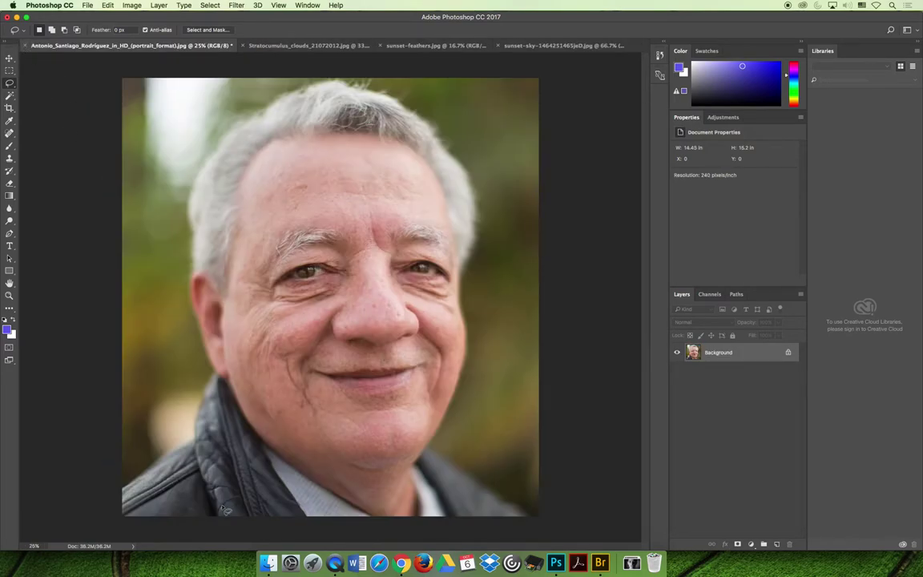
Open and close a Finder window, and switch to Chrome with the Combining Images Lecture Materials page.
click(267, 563)
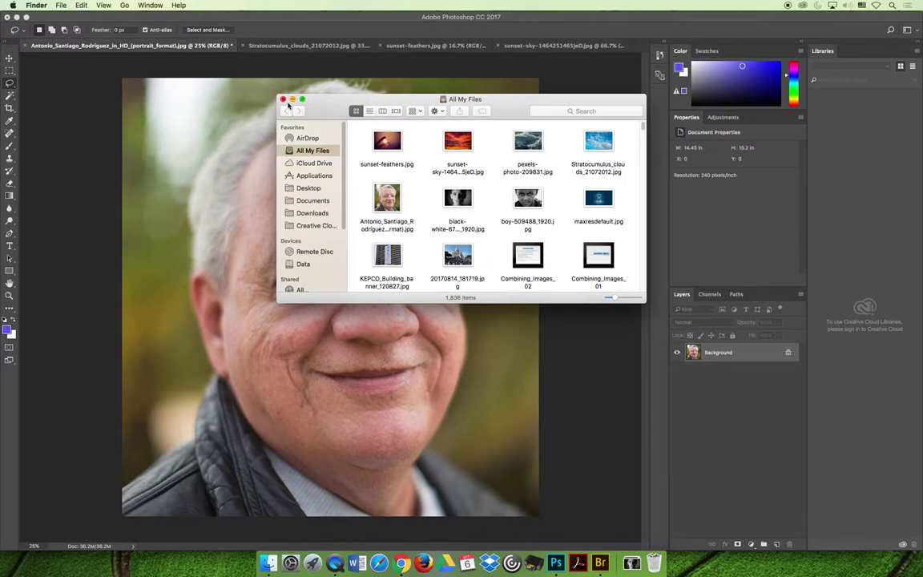
click(283, 99)
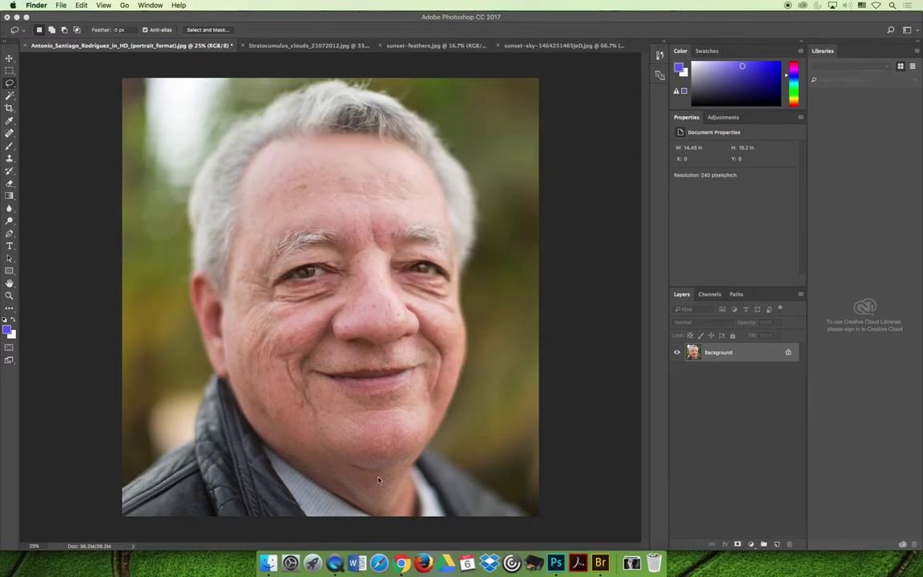
click(402, 563)
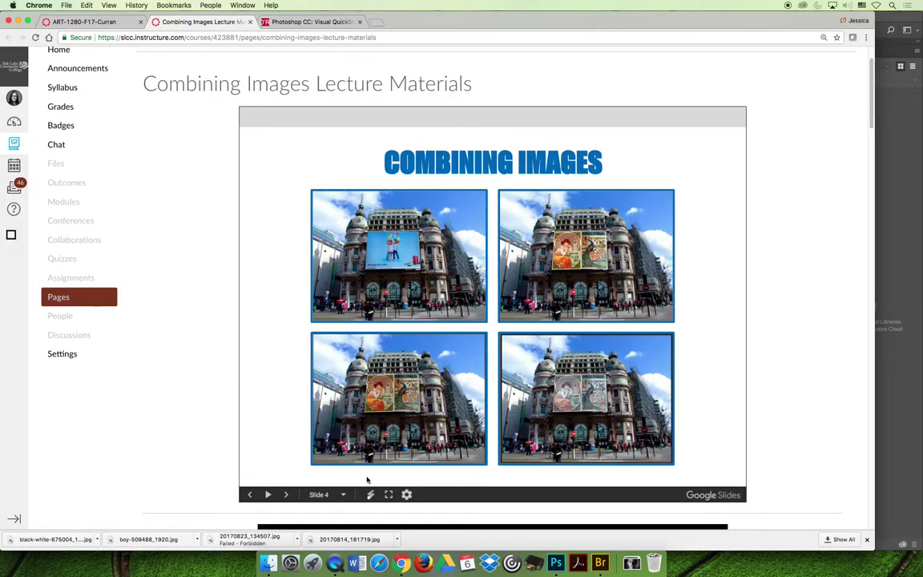
Advance the lecture slideshow to slide 5, put the browser window away and switch to Adobe Bridge showing the Desktop folder.
click(286, 494)
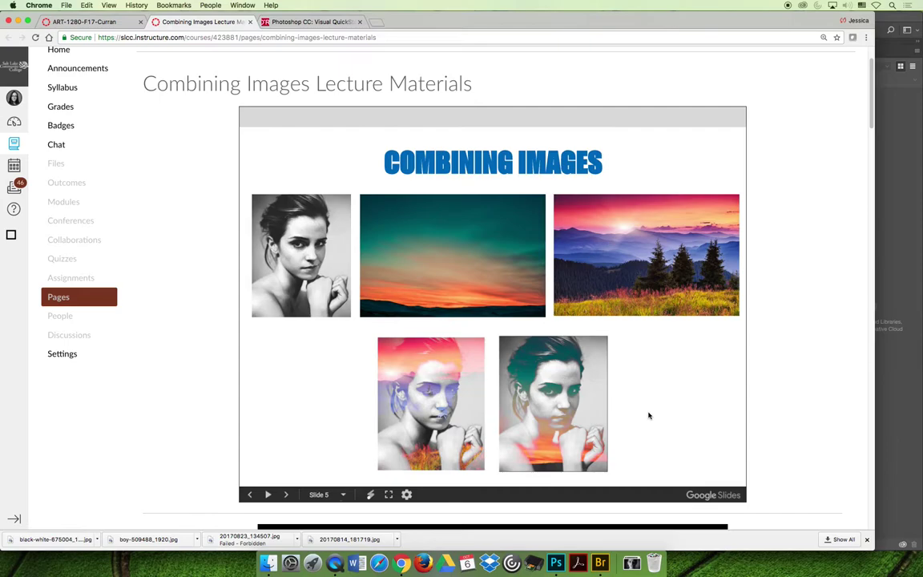
click(16, 21)
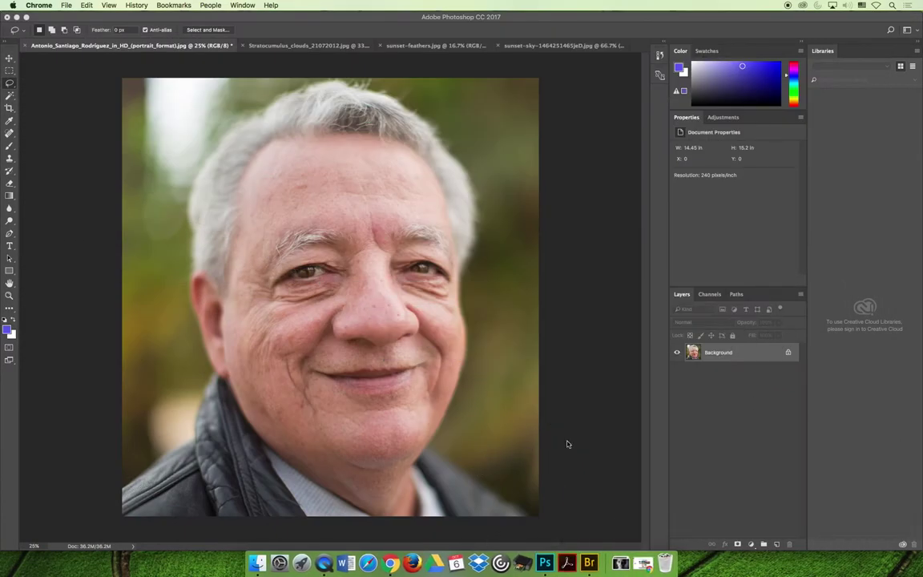
click(619, 562)
click(625, 526)
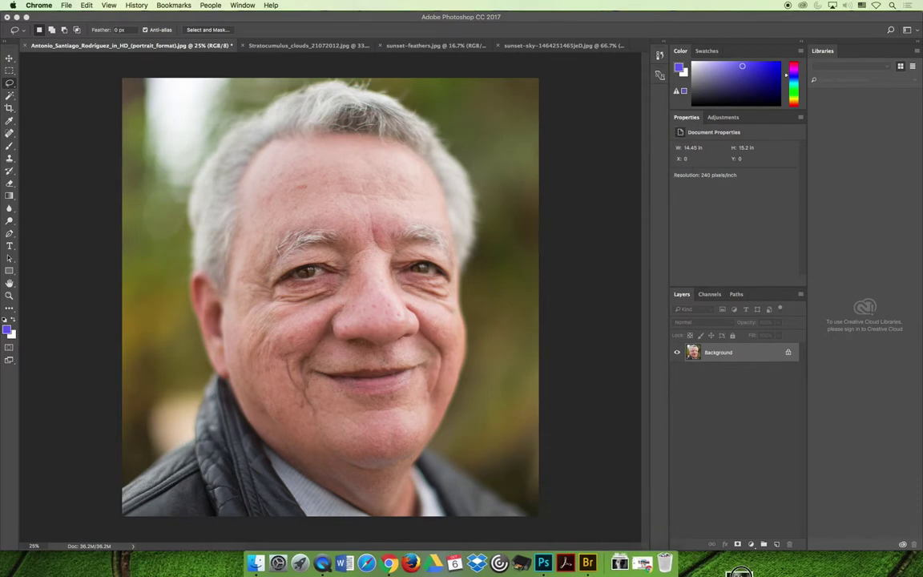
click(620, 562)
drag(620, 521, 709, 561)
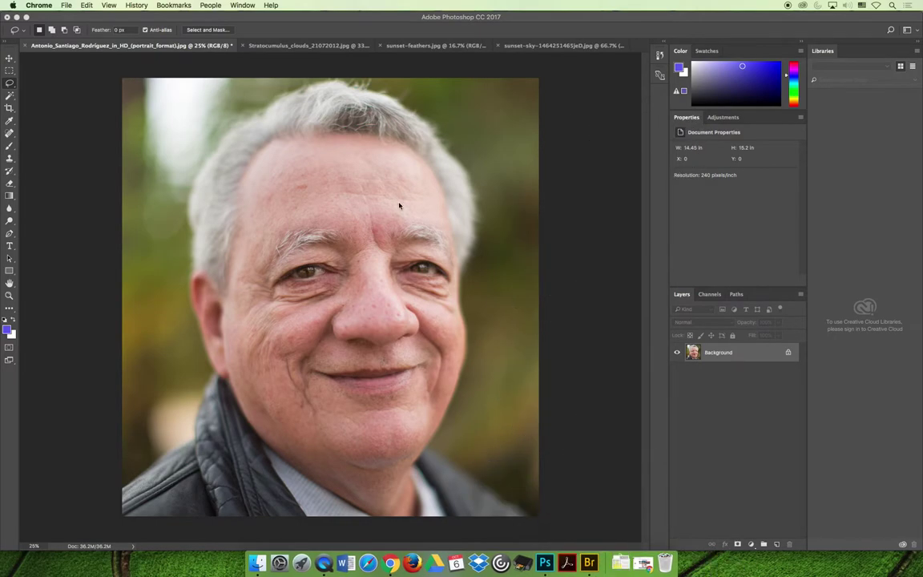
click(20, 17)
key(super+alt+o)
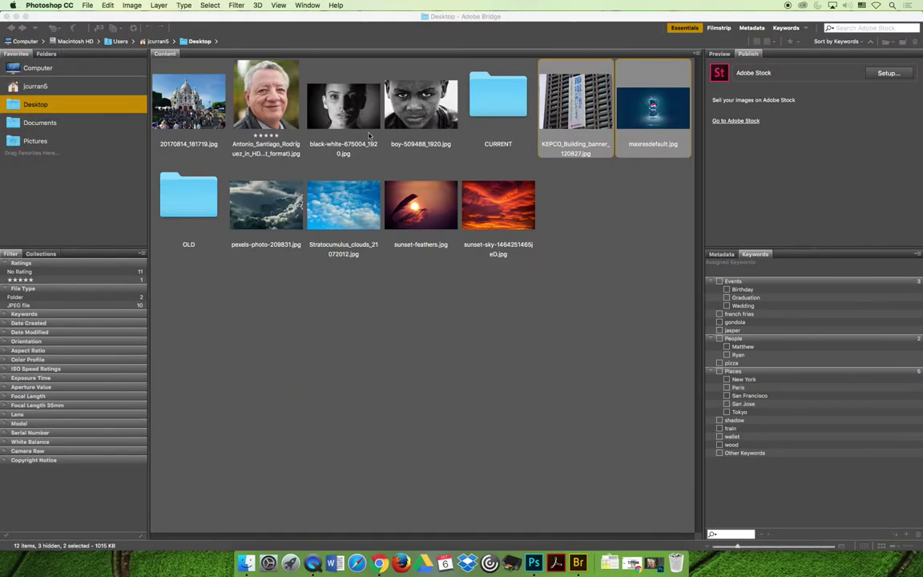
Open black-white-675004_1920.jpg from Bridge in Photoshop CC 2017, assigning the working RGB profile Adobe RGB (1998).
drag(449, 345, 352, 136)
click(346, 124)
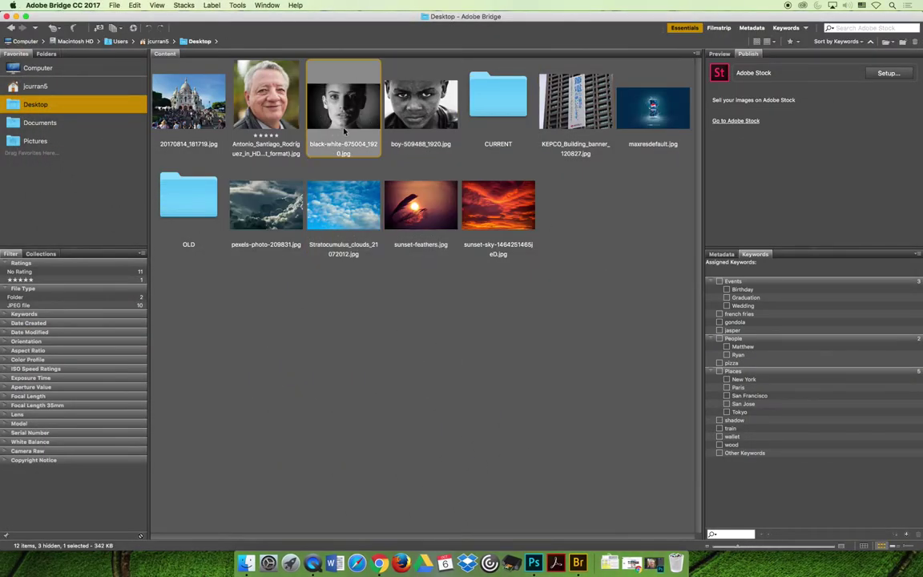
right_click(345, 124)
mouse_move(376, 138)
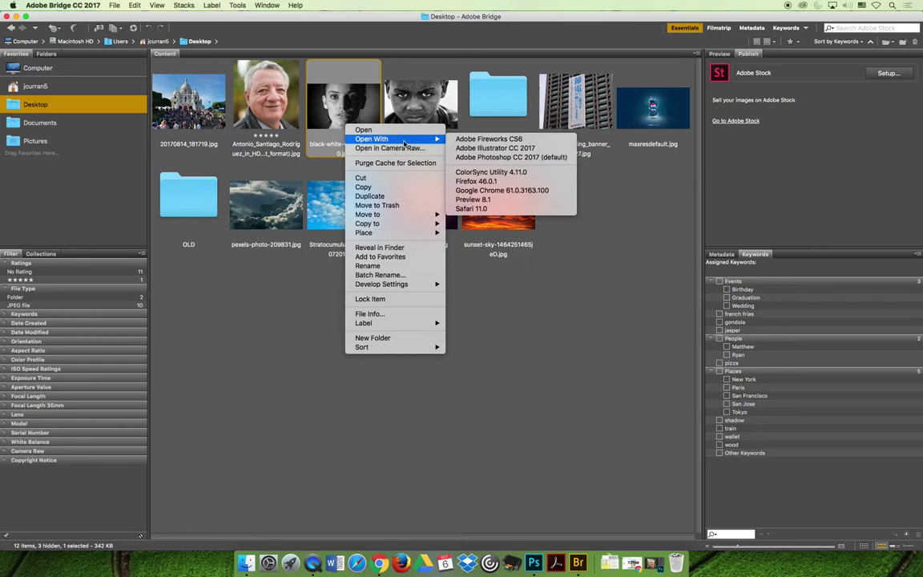
click(480, 157)
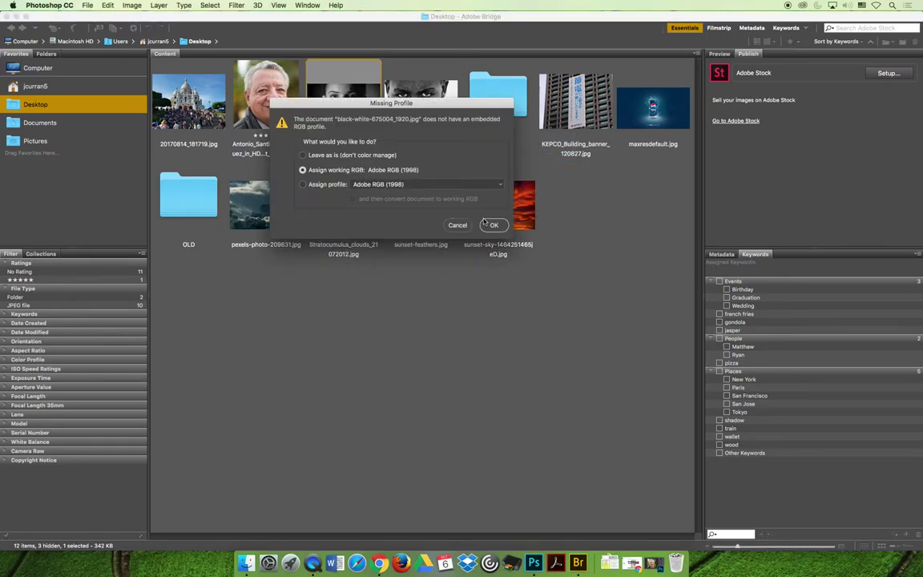
key(Return)
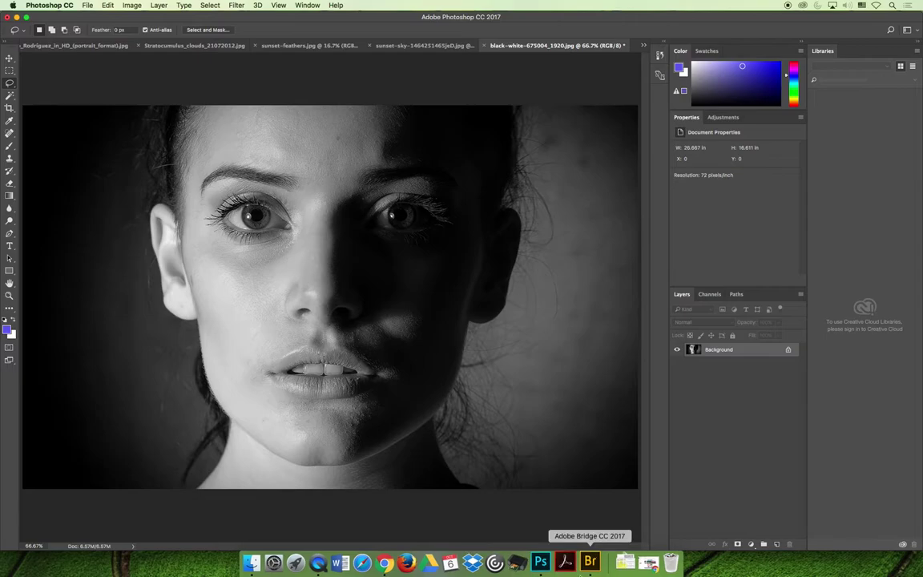
Return to Bridge and open boy-509488_1920.jpg in Photoshop CC 2017, assigning the working RGB profile Adobe RGB (1998).
click(589, 562)
click(417, 103)
right_click(417, 99)
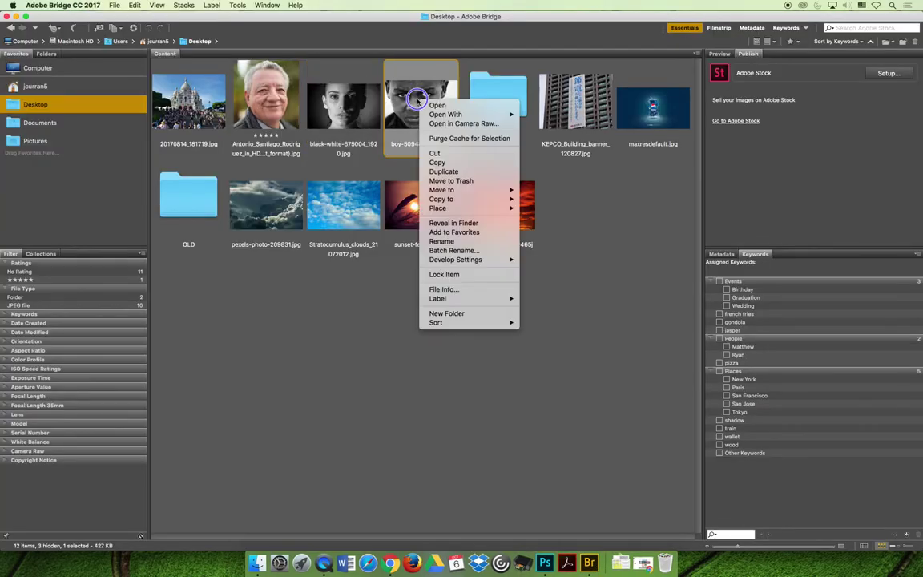
mouse_move(477, 115)
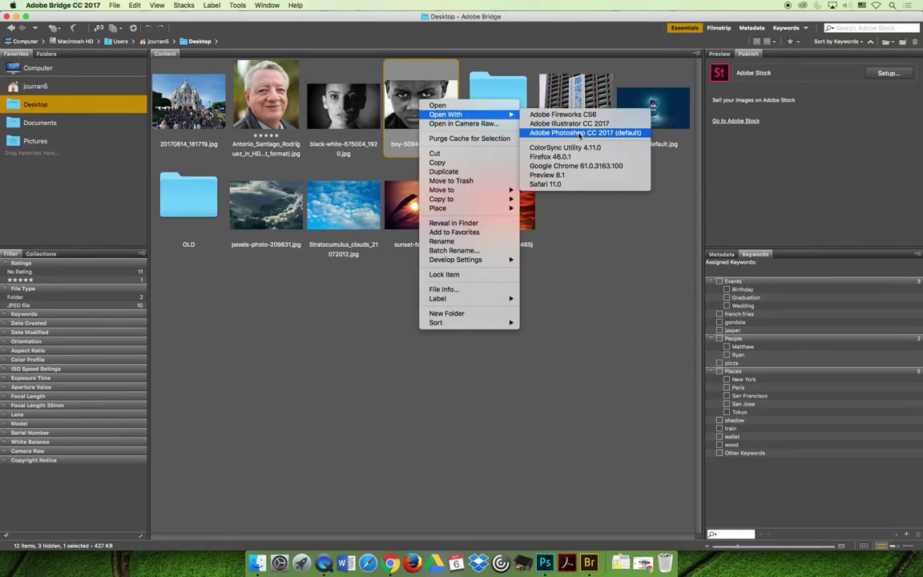
click(584, 132)
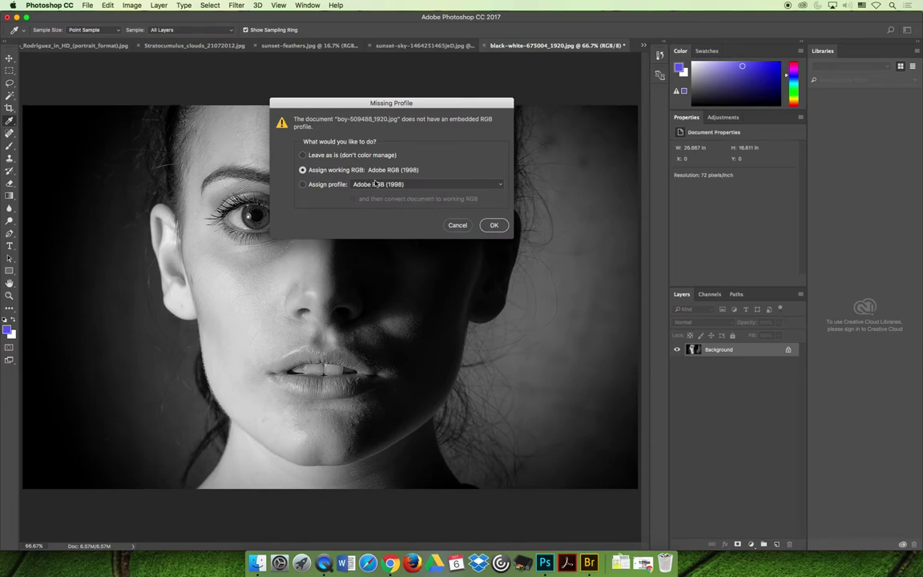
click(493, 225)
key(l)
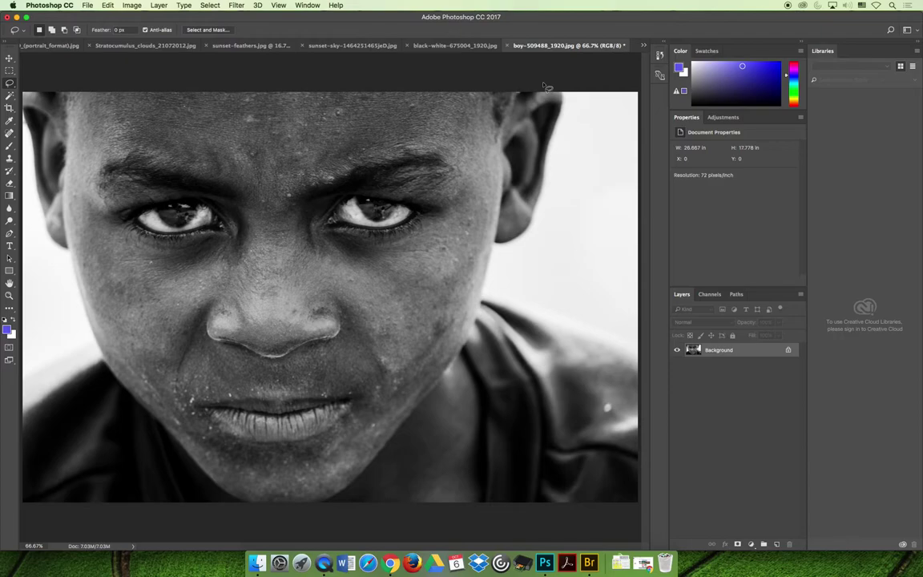
Look at the woman's and the older man's portraits among the open documents, and return to boy-509488_1920.jpg.
click(428, 46)
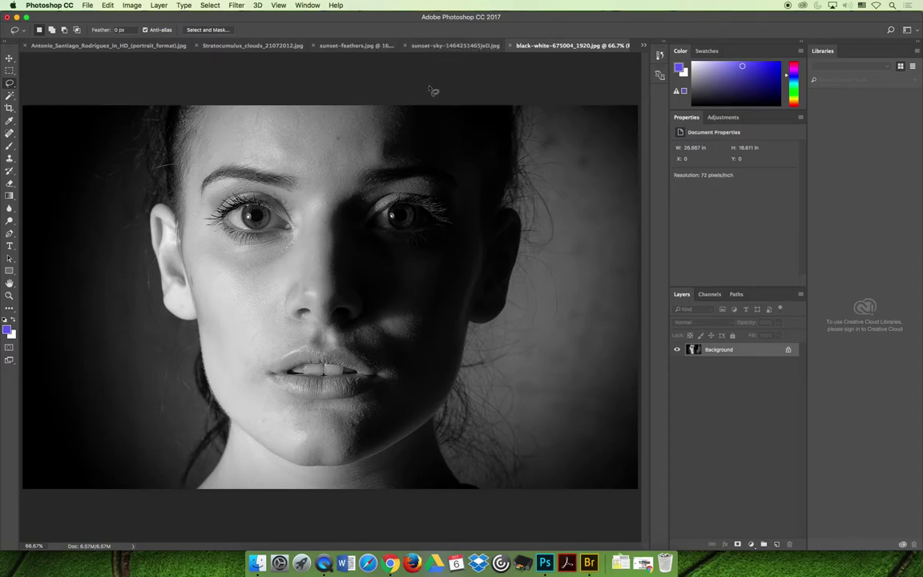
click(644, 45)
click(669, 45)
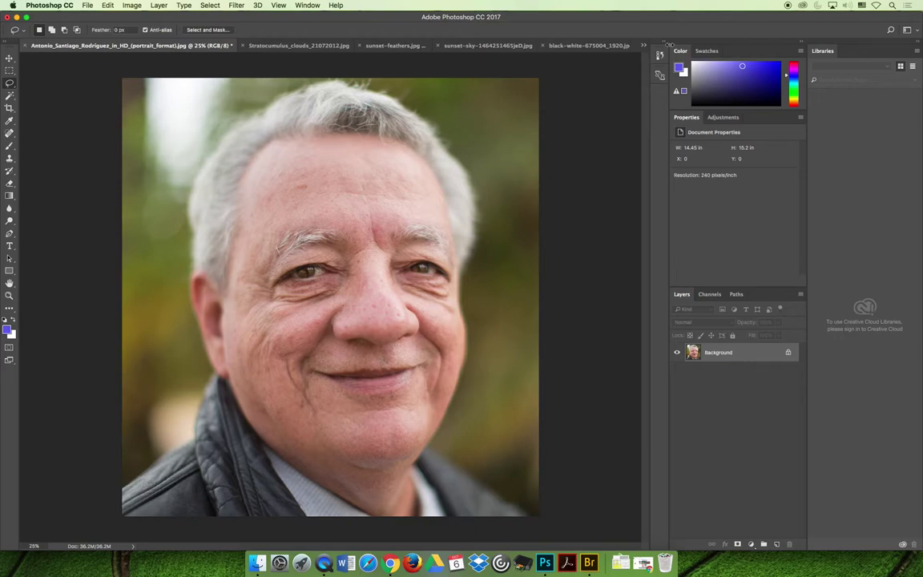
click(643, 45)
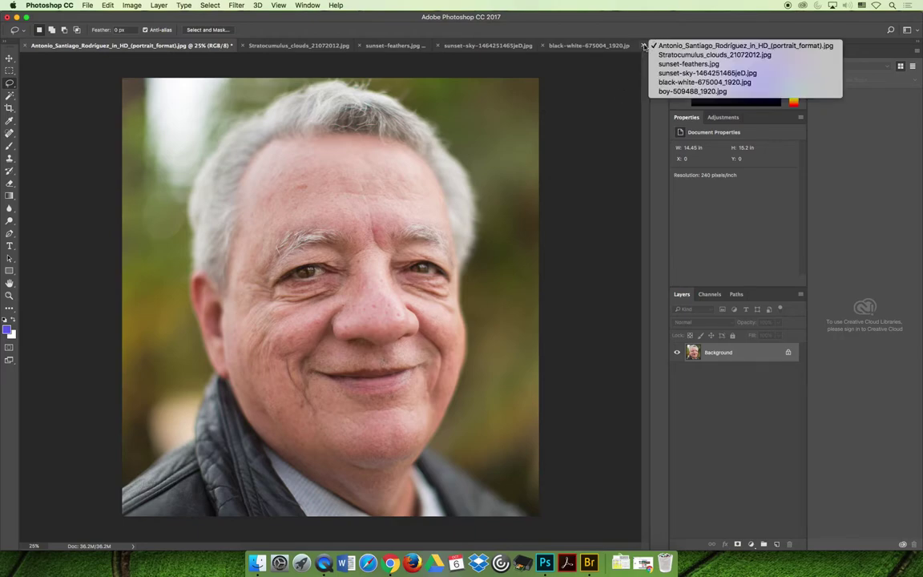
click(671, 91)
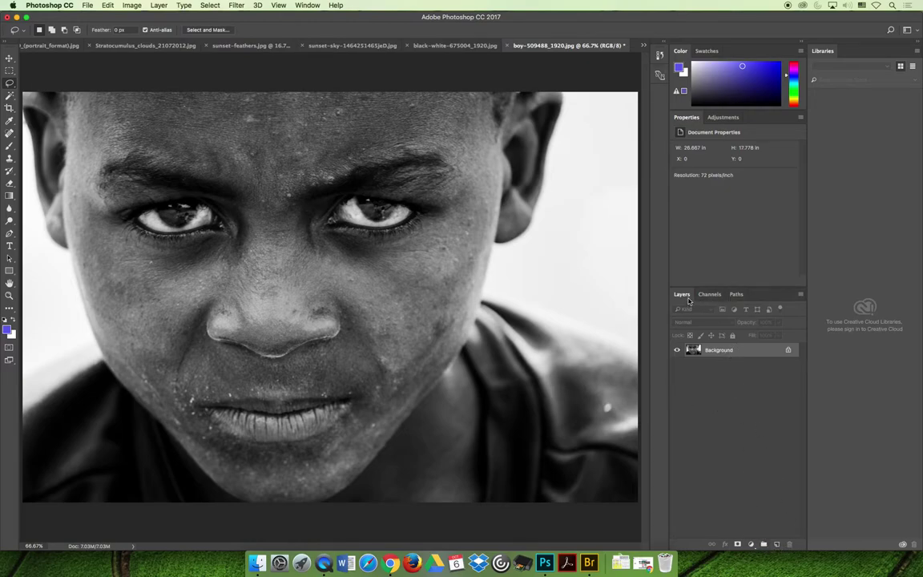
Float and lengthen the Layers panel over the image, and add a Solid Color fill layer in blue #221ec7.
drag(687, 298, 506, 245)
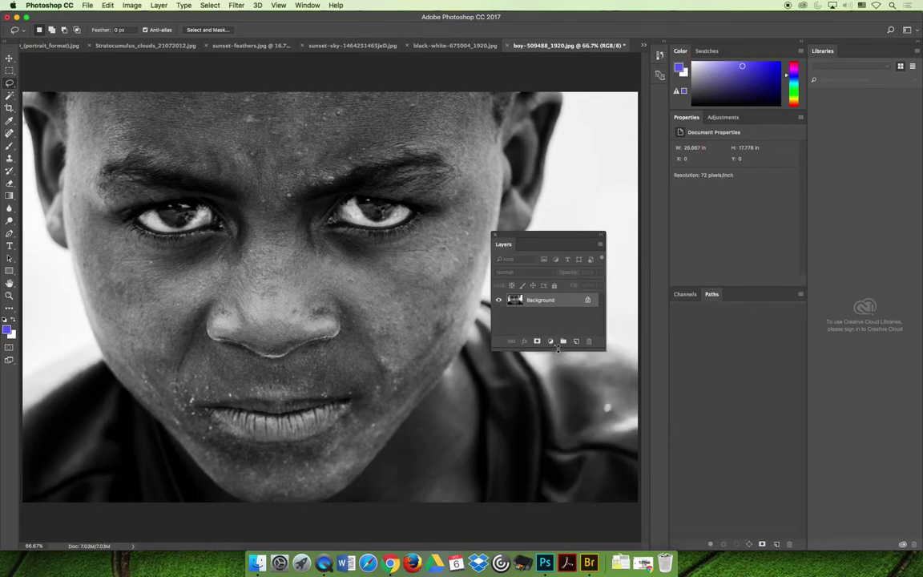
drag(557, 348, 557, 411)
click(551, 405)
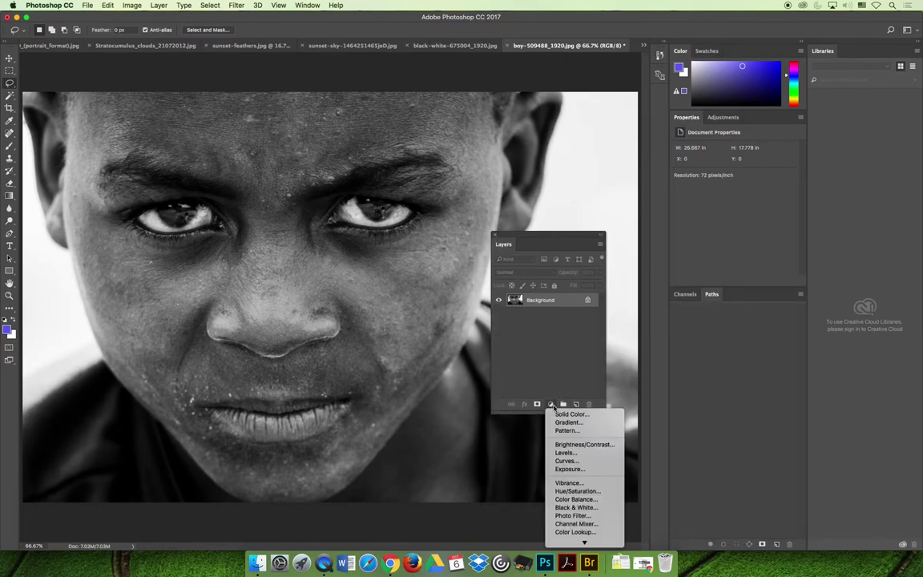
click(562, 414)
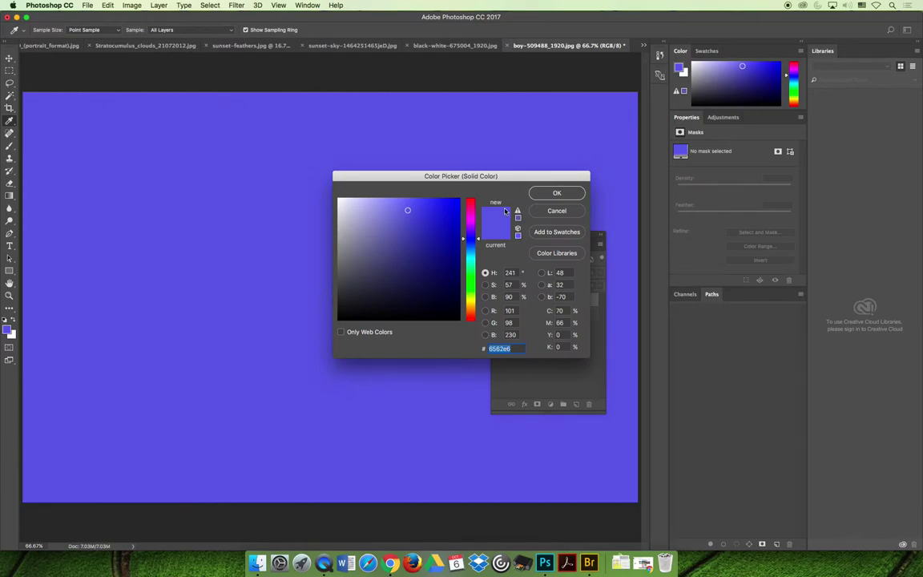
click(441, 224)
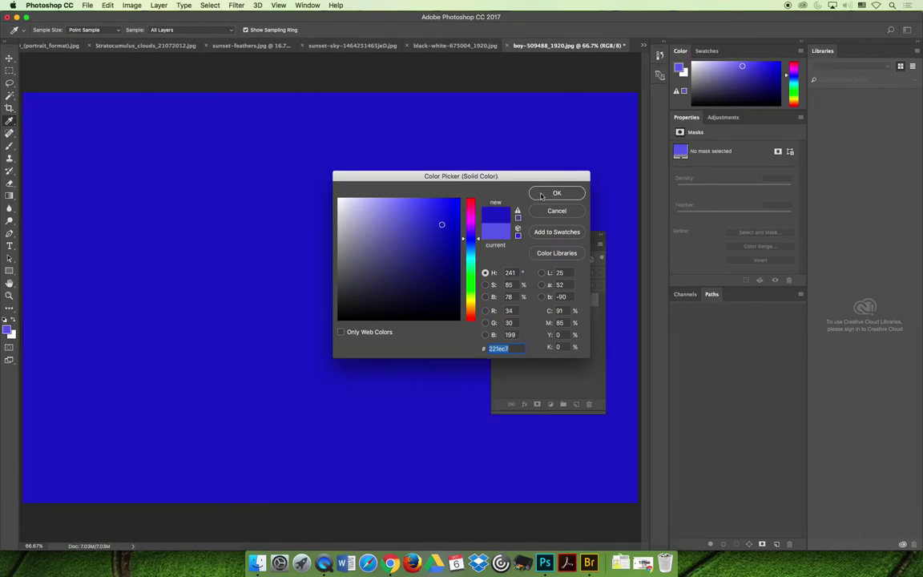
click(556, 193)
key(l)
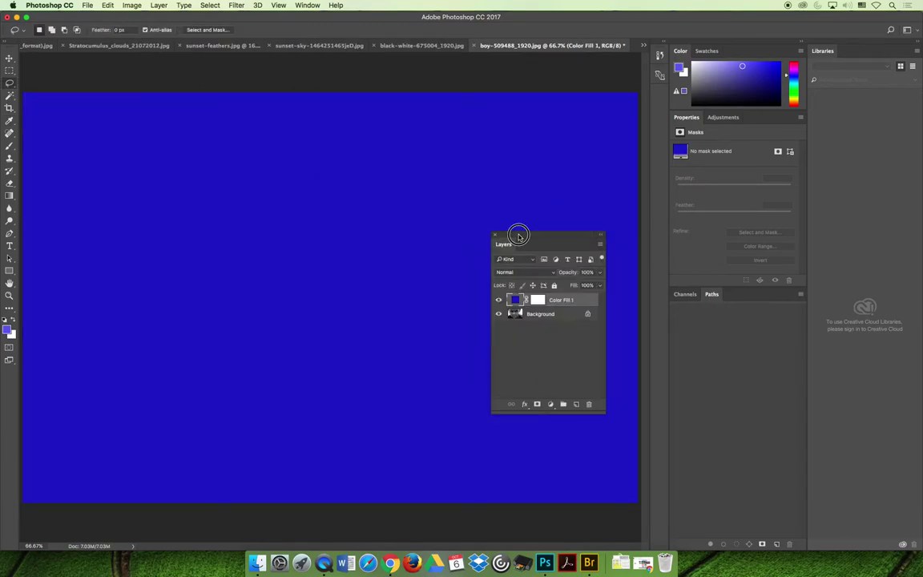
Shift the floating Layers panel aside and toggle the blue fill layer's visibility to compare, leaving it shown.
drag(519, 235, 609, 236)
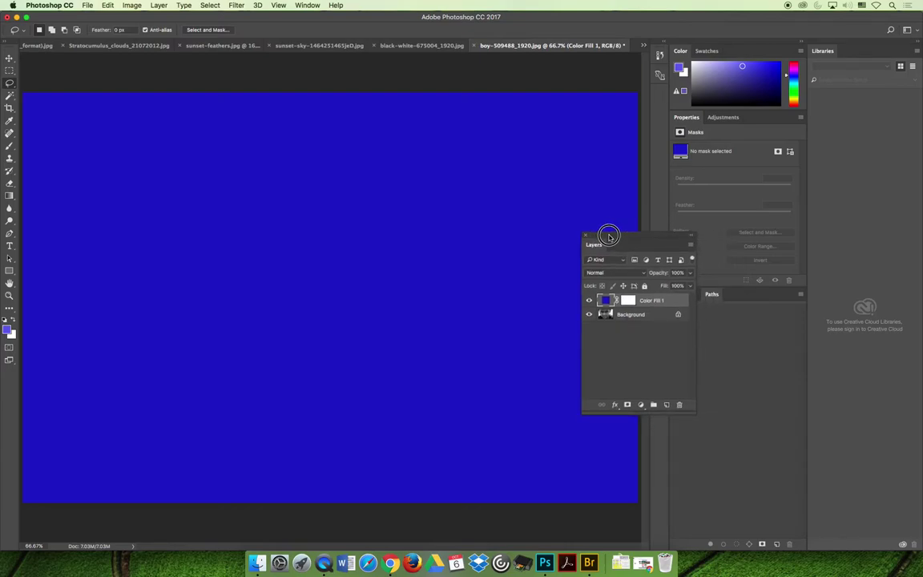
click(589, 300)
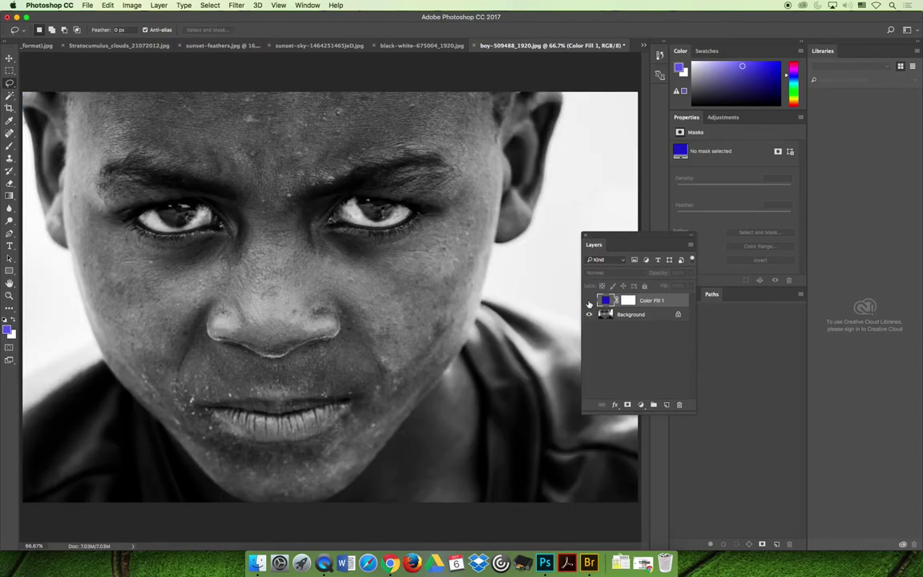
click(589, 300)
click(589, 301)
click(589, 300)
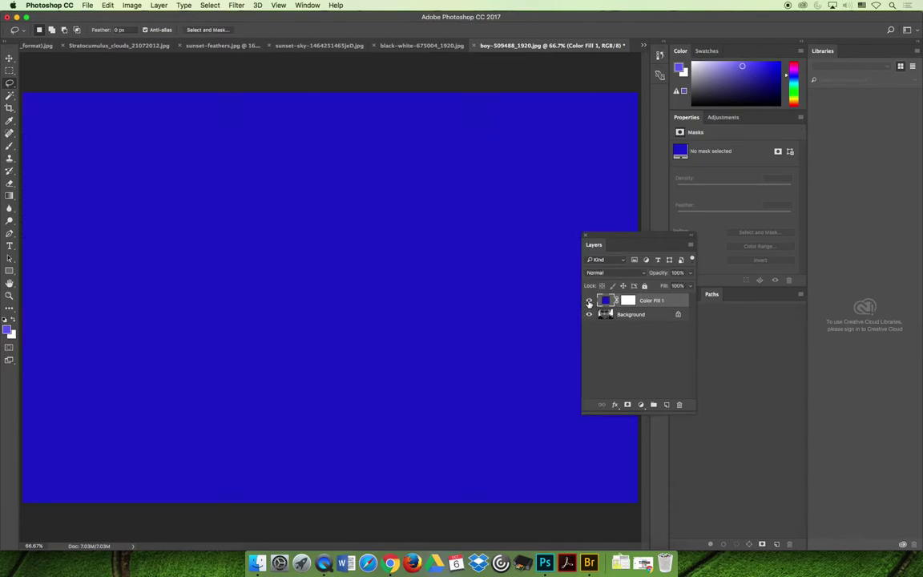
Duplicate the Background layer and place the copy above the blue Color Fill 1 layer.
click(631, 315)
right_click(630, 315)
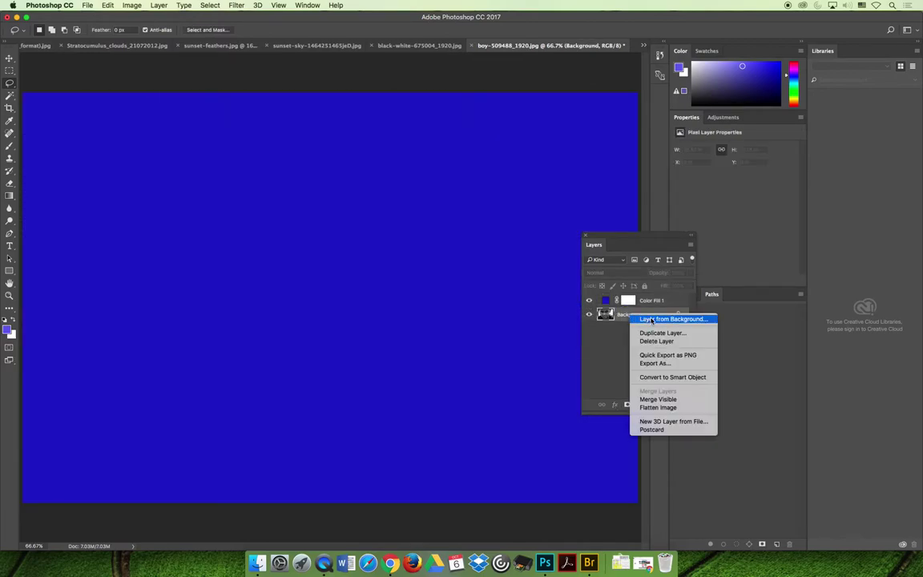
click(653, 333)
key(Return)
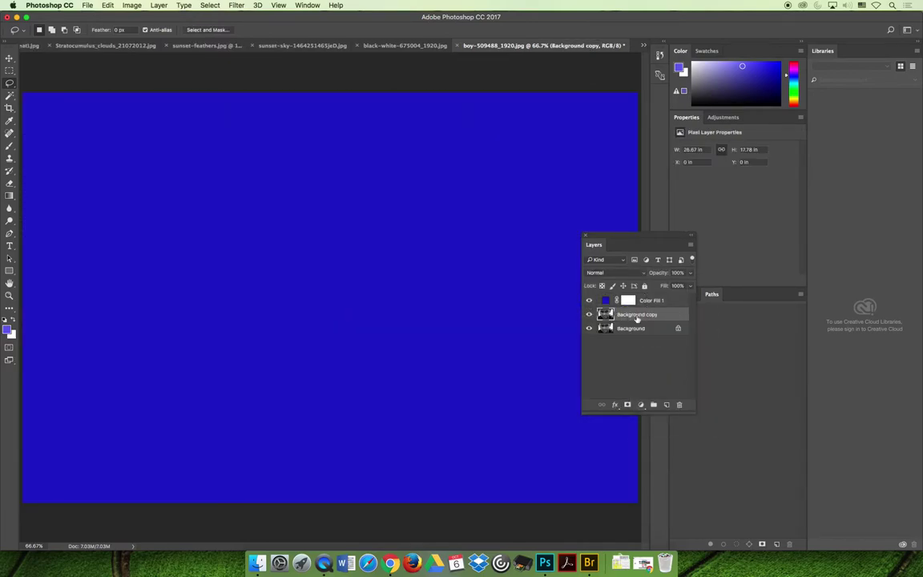
drag(626, 300, 615, 319)
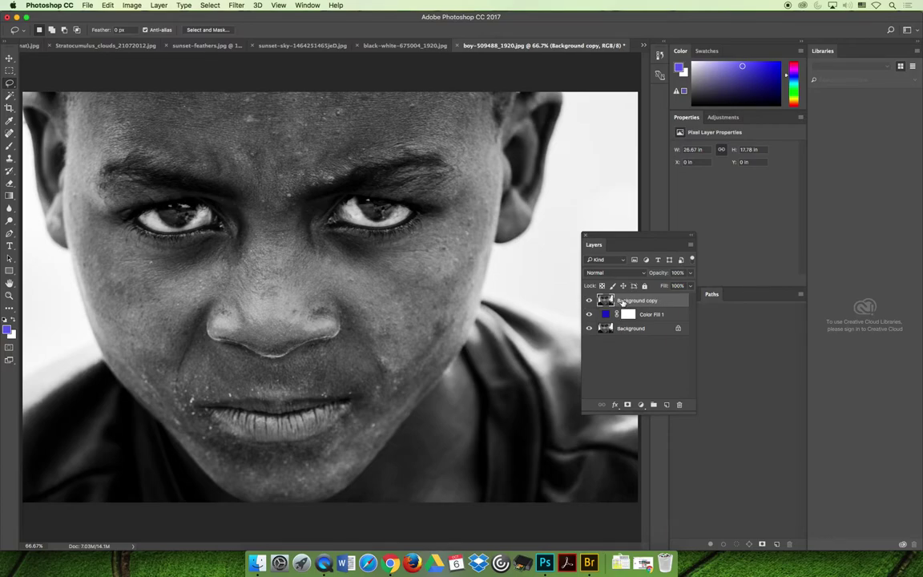
Try the Darker Color blend mode on the Background copy layer, and set it to Lighter Color.
click(623, 273)
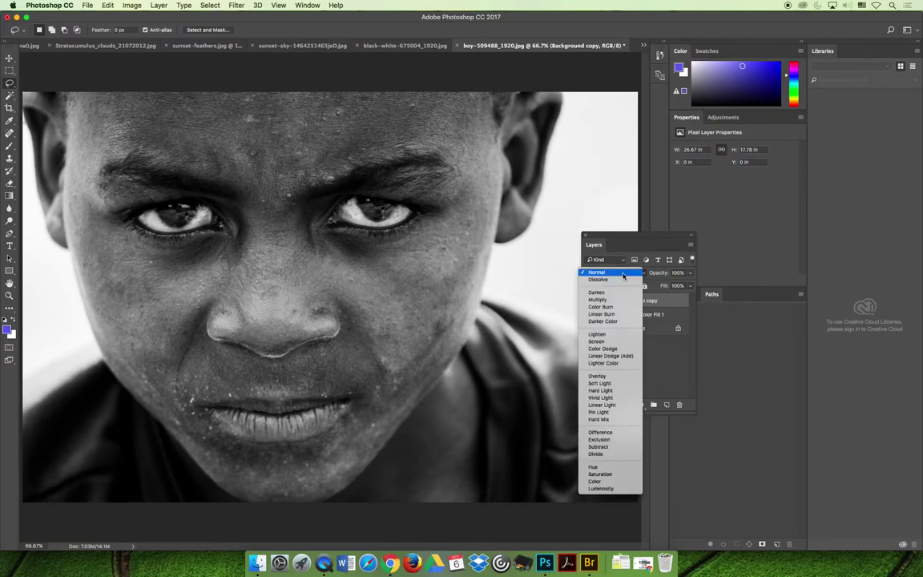
click(614, 321)
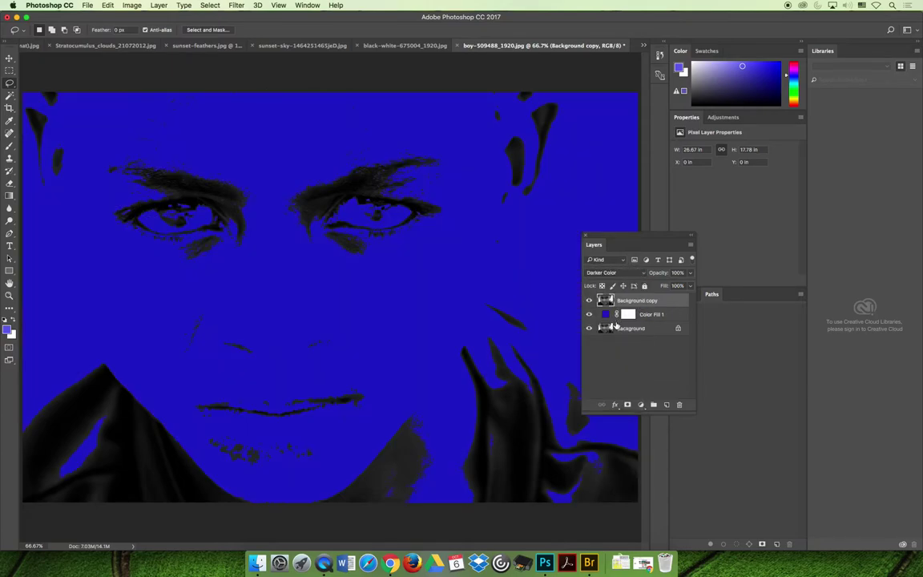
click(607, 273)
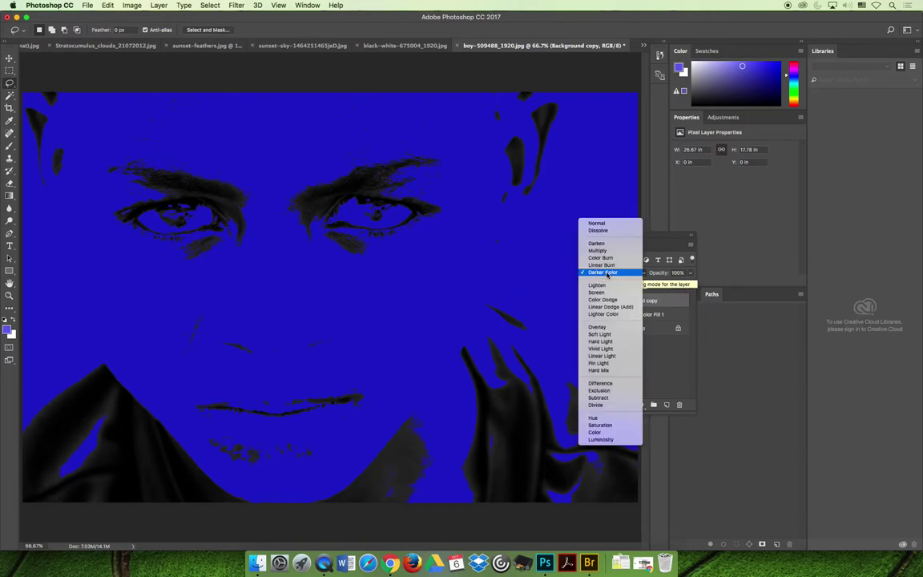
click(604, 313)
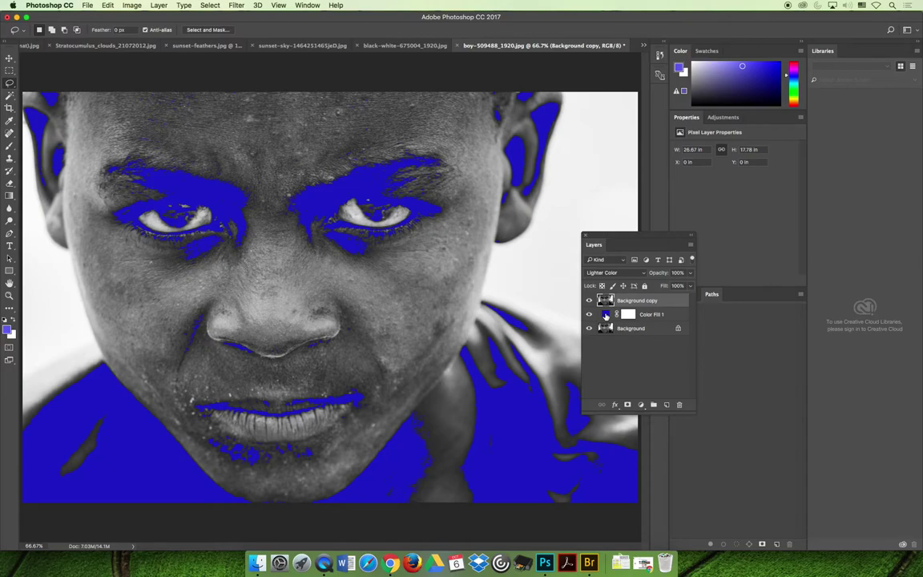
Add a Gradient Fill layer above Color Fill 1, using a preset with reddish-brown and pale pink bands.
click(660, 314)
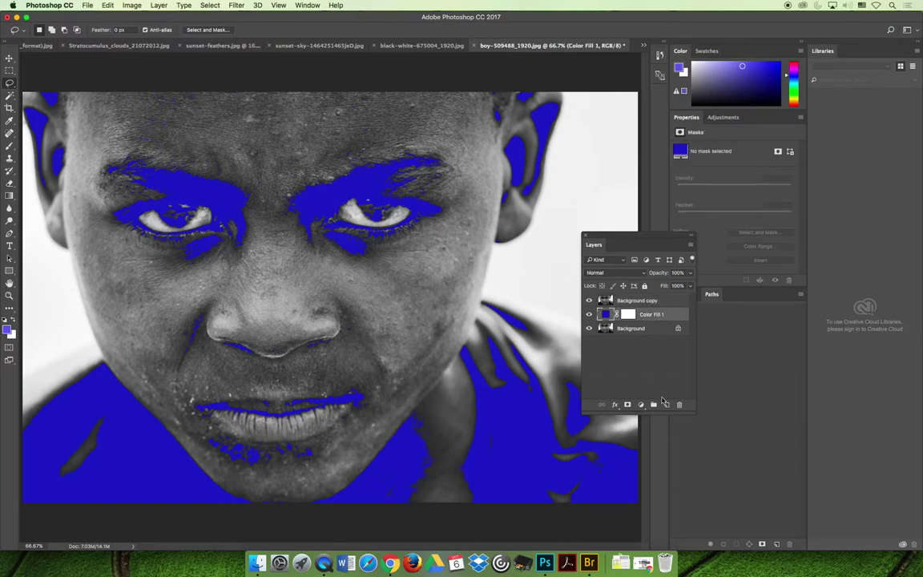
click(640, 405)
click(650, 422)
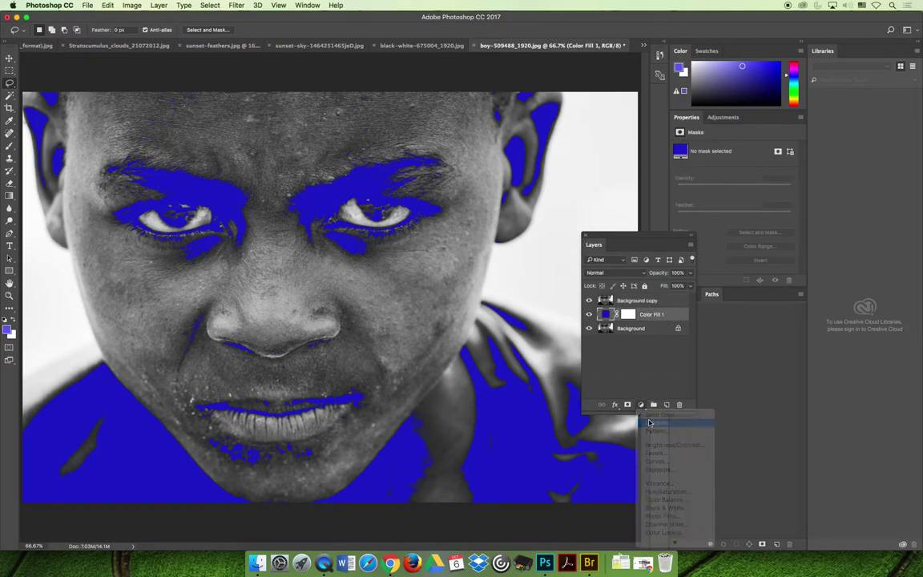
click(476, 223)
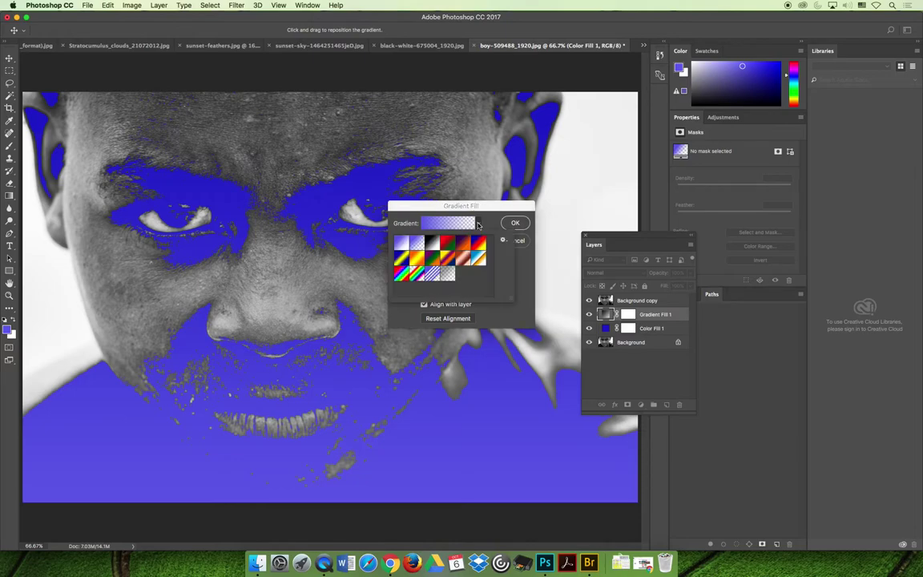
double_click(419, 234)
click(515, 224)
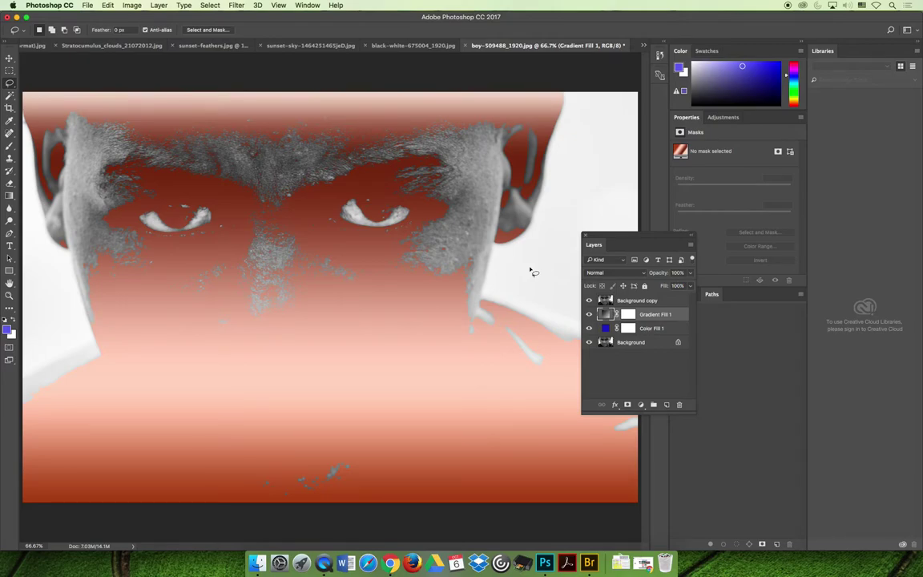
Set the Background copy layer's blend mode to Darker Color over the gradient fill.
click(637, 301)
click(632, 273)
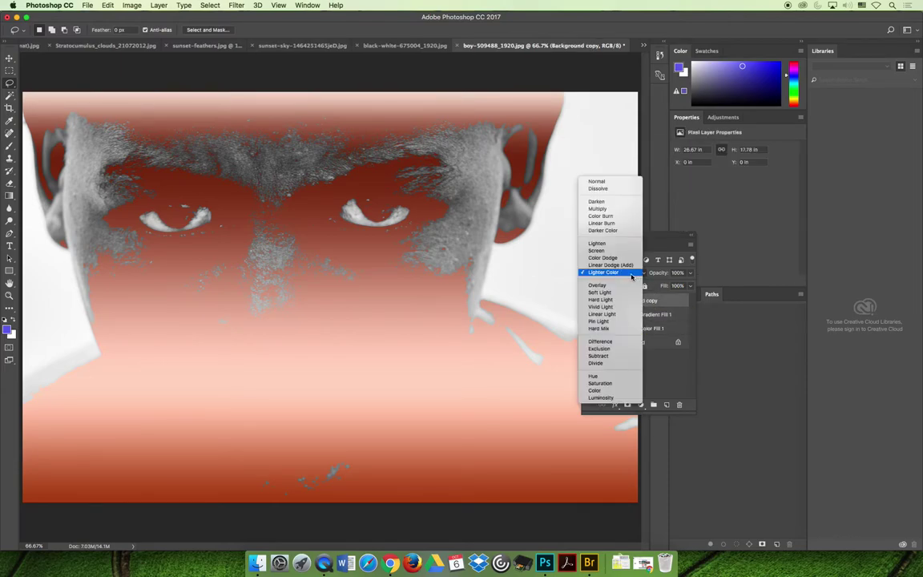
click(632, 231)
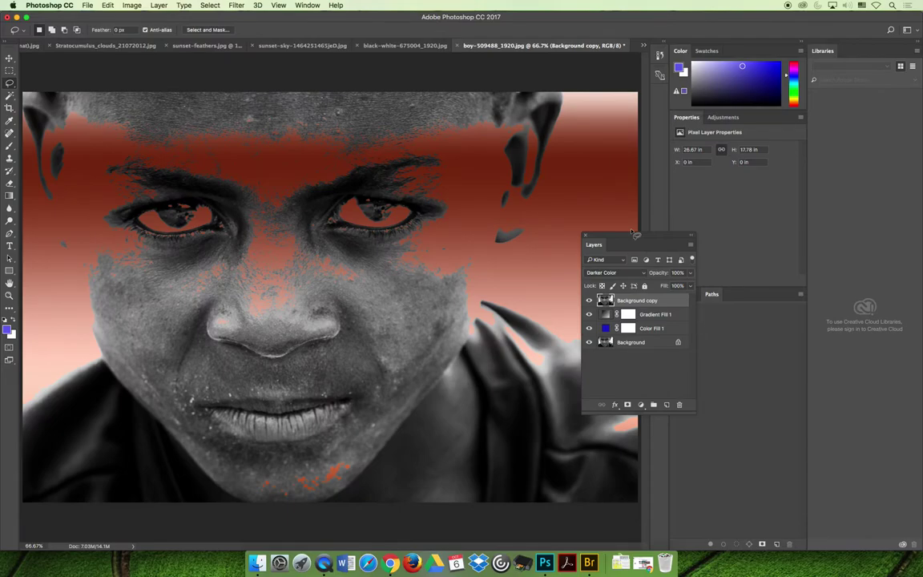
Delete the Gradient Fill 1 and Color Fill 1 layers together.
click(655, 314)
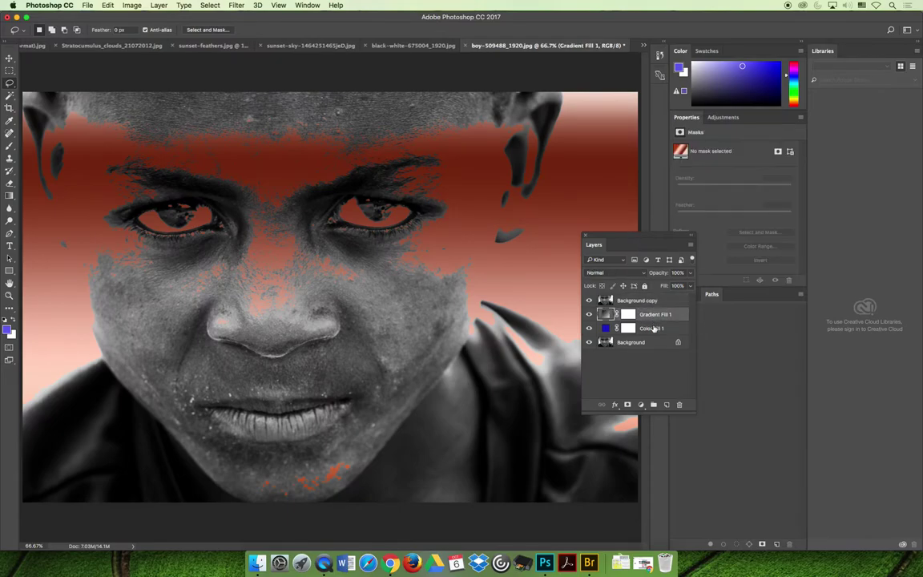
shift+click(650, 328)
click(688, 404)
click(512, 187)
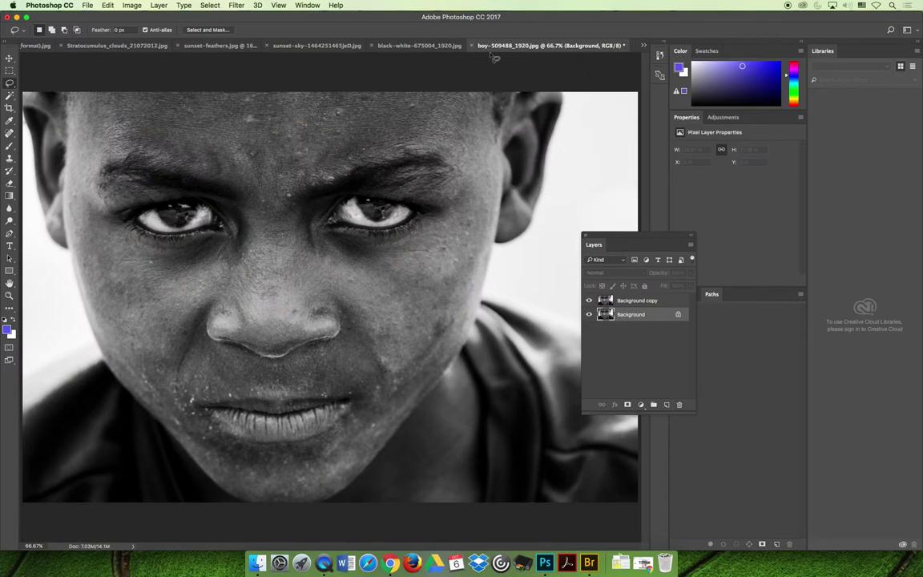
Copy the whole sunset-feathers.jpg image and paste it into boy-509488_1920.jpg as a layer between Background and Background copy.
click(383, 46)
click(341, 46)
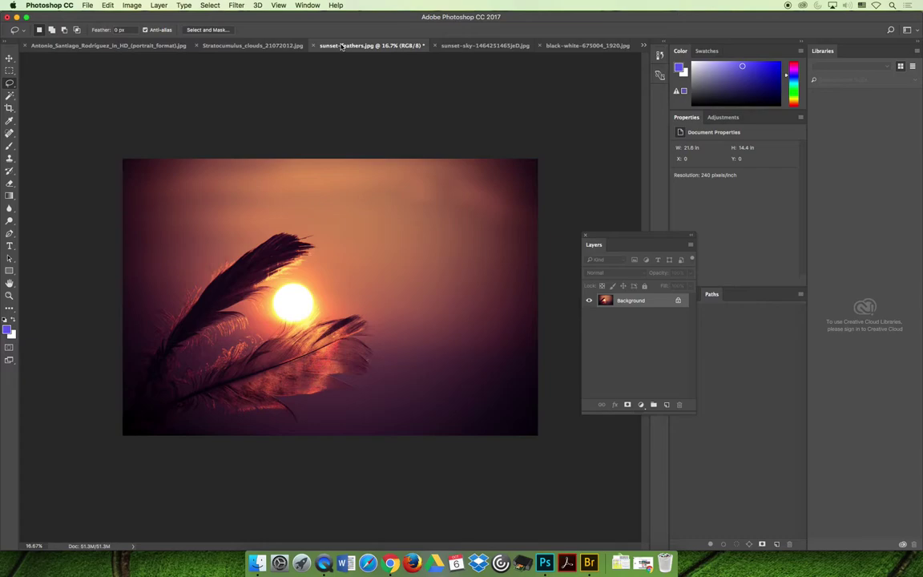
key(super+a)
click(643, 45)
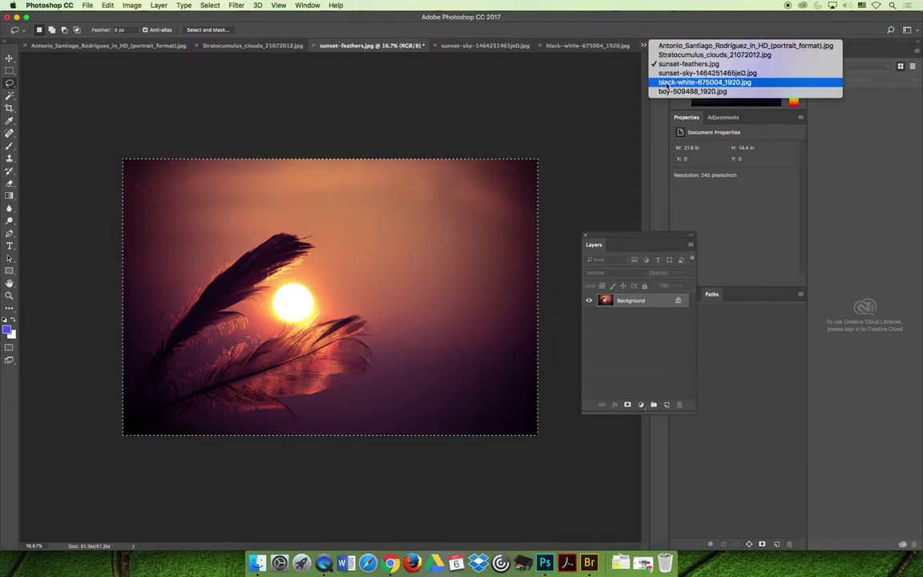
click(669, 91)
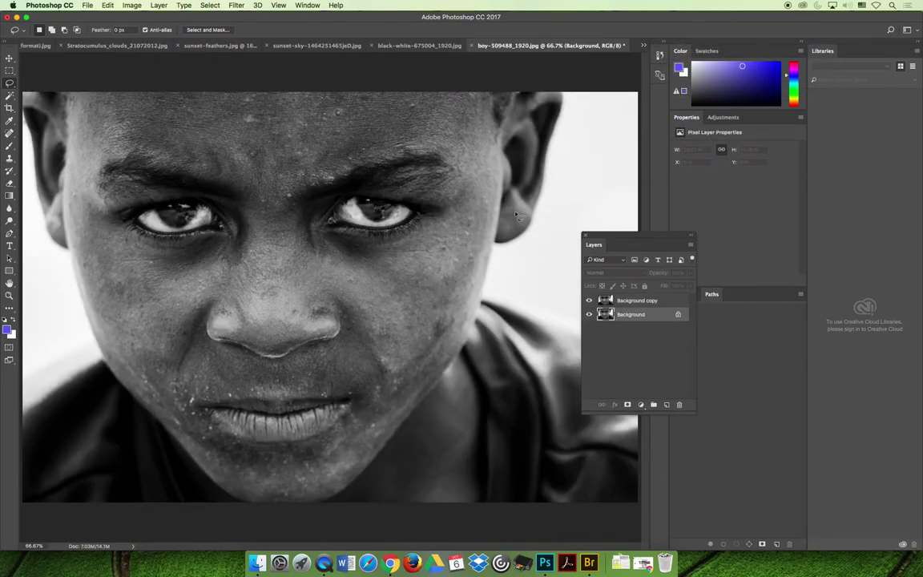
key(super+v)
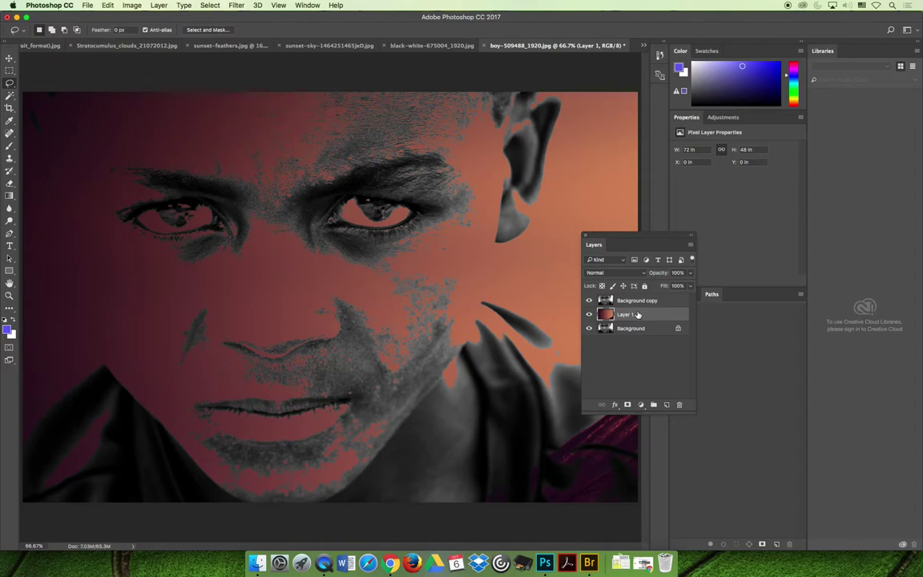
With Background copy temporarily hidden, scale the pasted feathers layer to about 38% with Free Transform to fit the canvas, and show Background copy again.
click(589, 299)
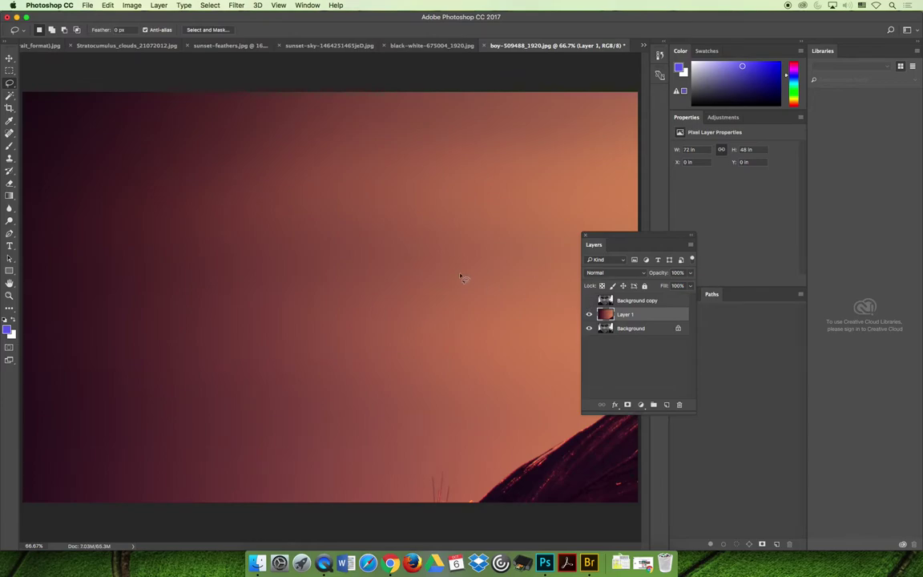
key(super+minus)
key(super+minus)
key(super+minus)
key(super+minus)
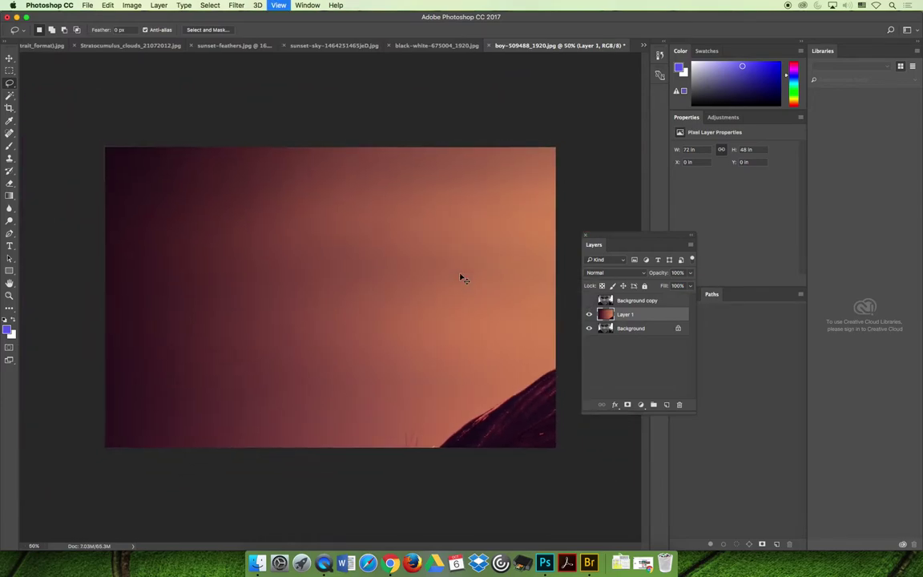
key(super+minus)
key(super+minus)
key(super+minus)
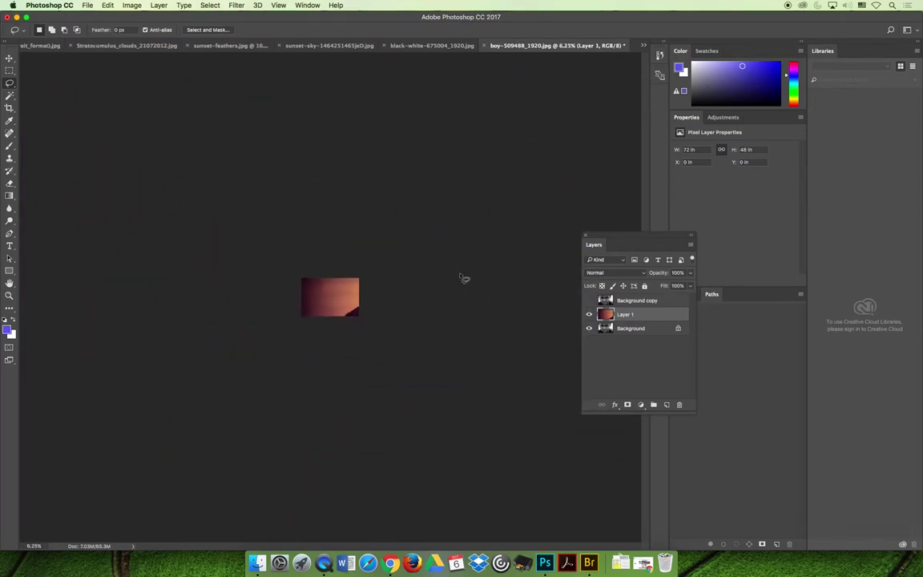
click(106, 5)
mouse_move(86, 5)
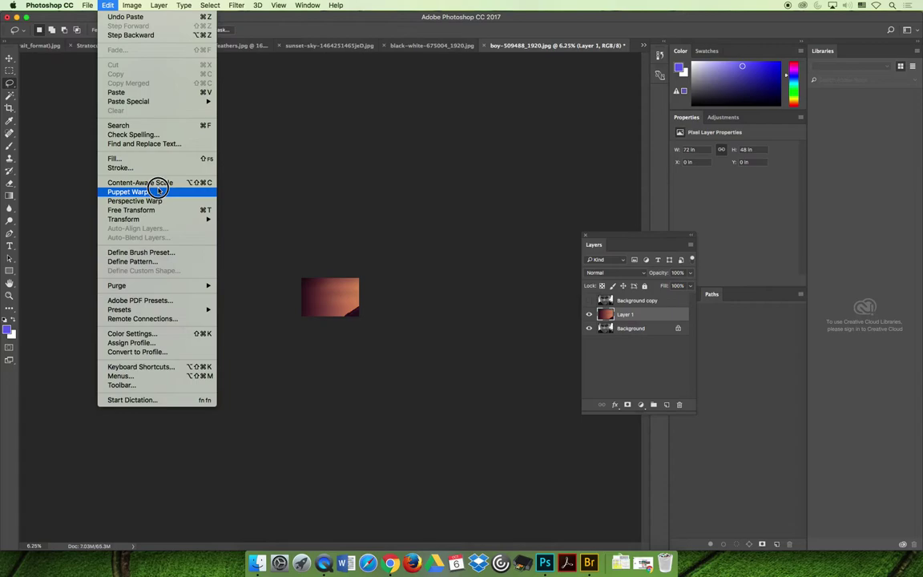
click(159, 210)
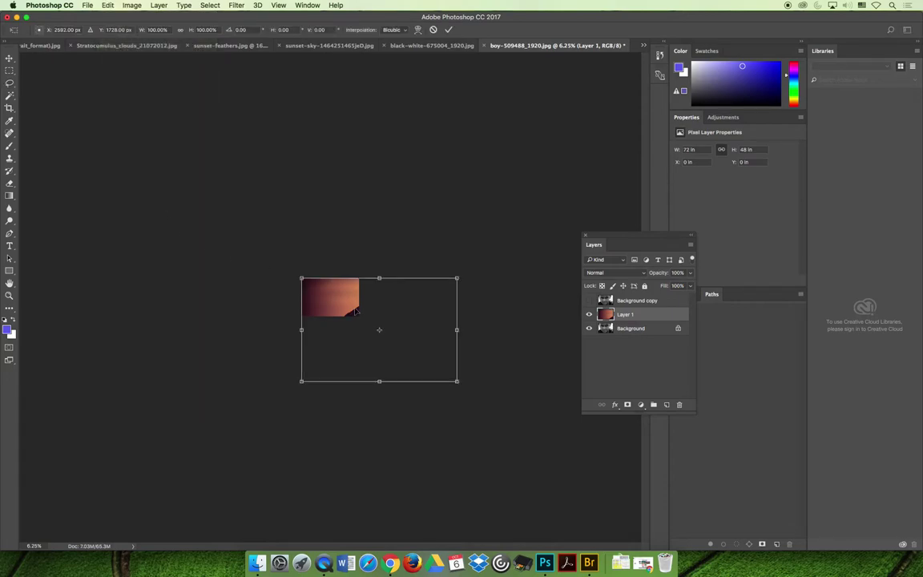
click(457, 380)
drag(457, 381, 359, 322)
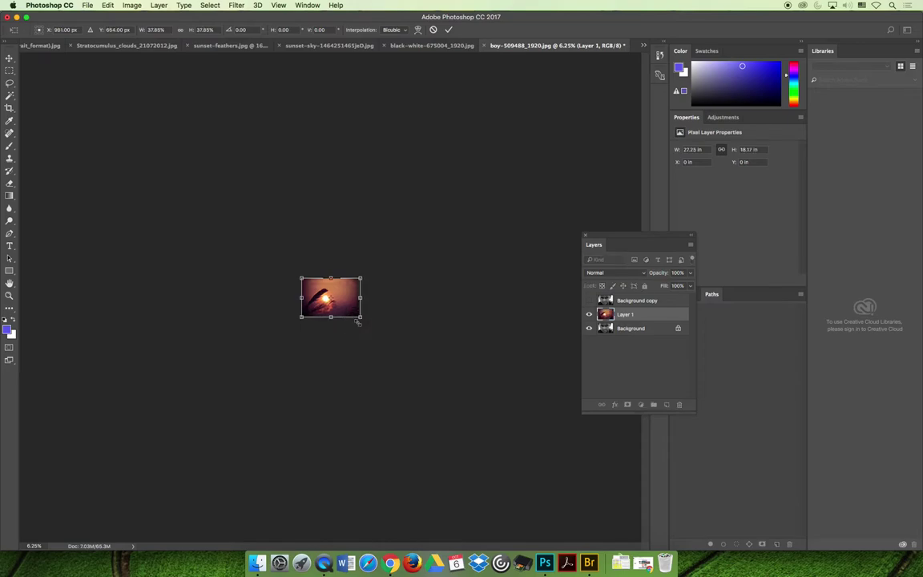
key(Return)
key(l)
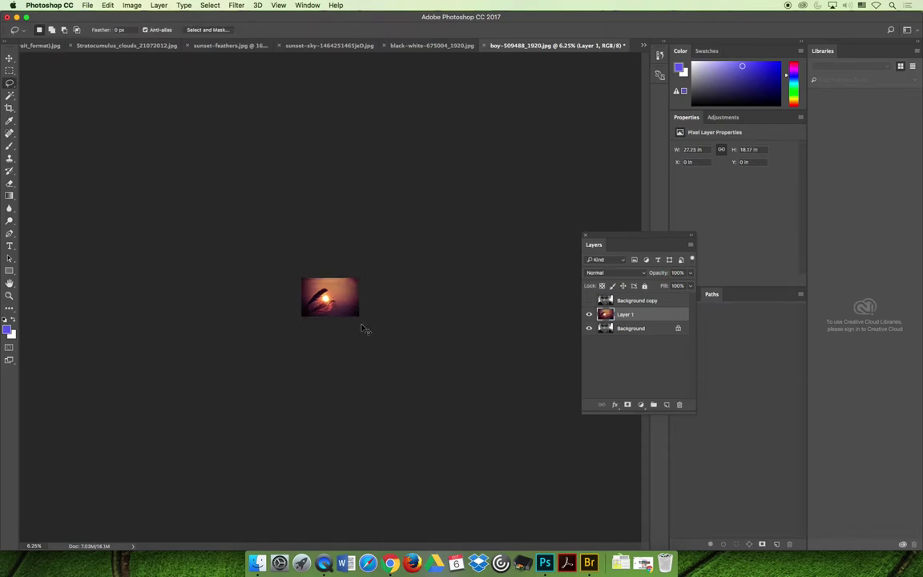
key(super+0)
click(588, 300)
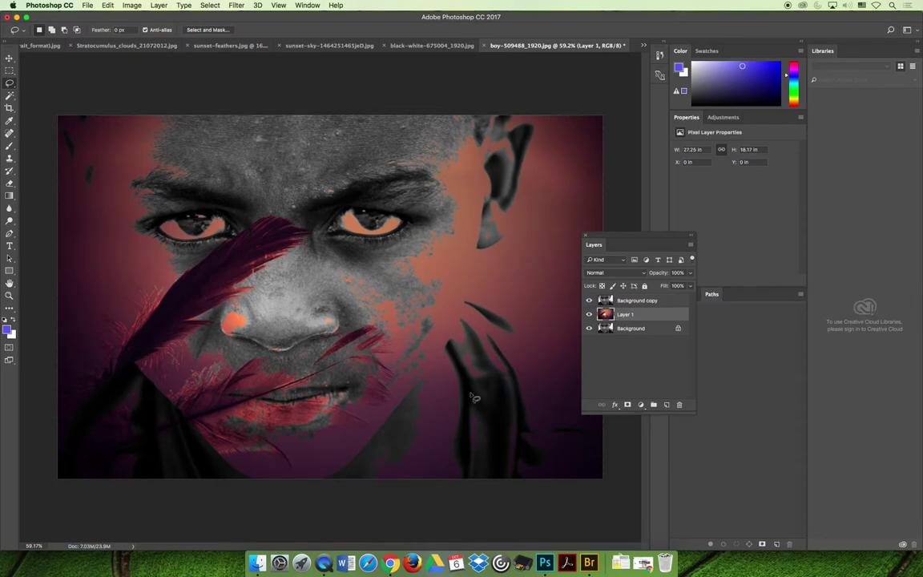
Try the Darken, Multiply, Color Burn, Darker Color and Lighten blend modes on the Background copy layer.
click(634, 300)
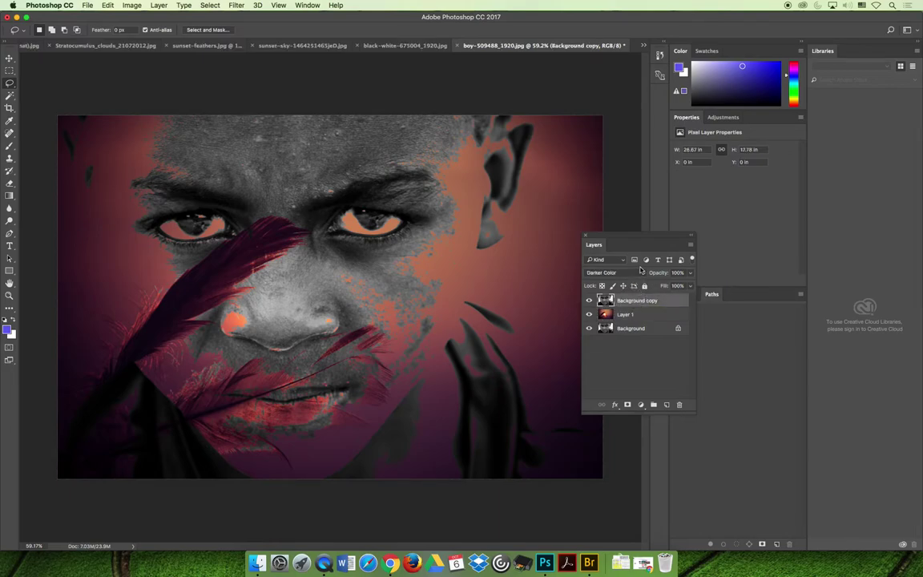
click(641, 272)
click(628, 241)
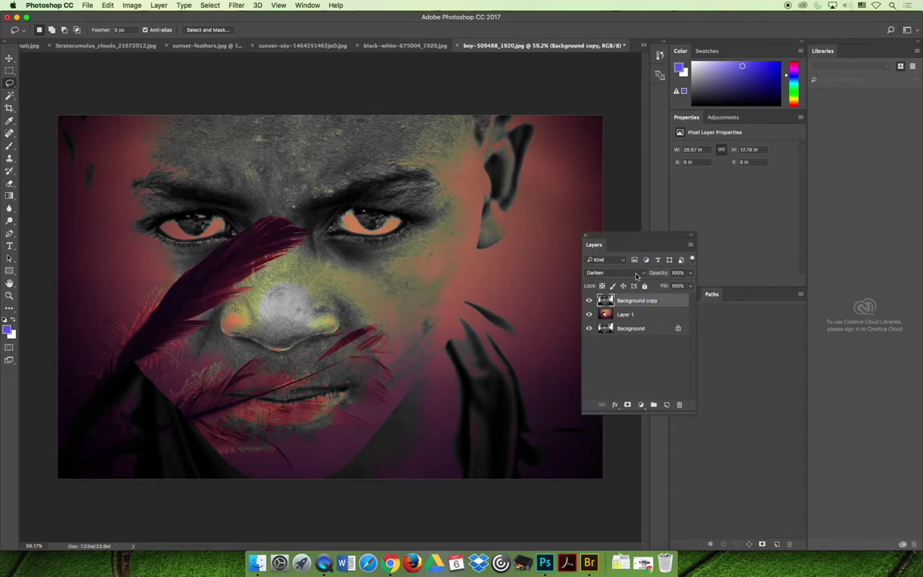
click(636, 275)
click(627, 280)
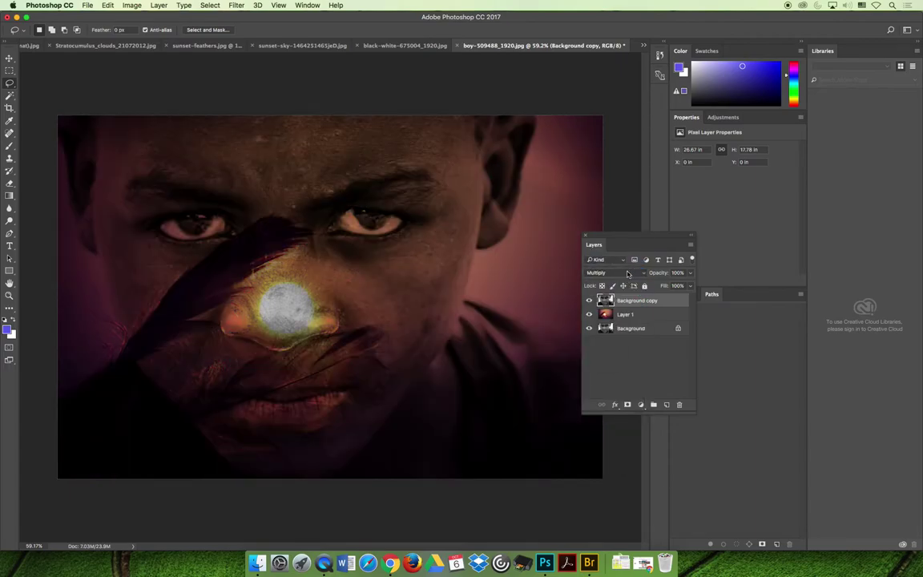
click(627, 274)
click(628, 279)
click(627, 274)
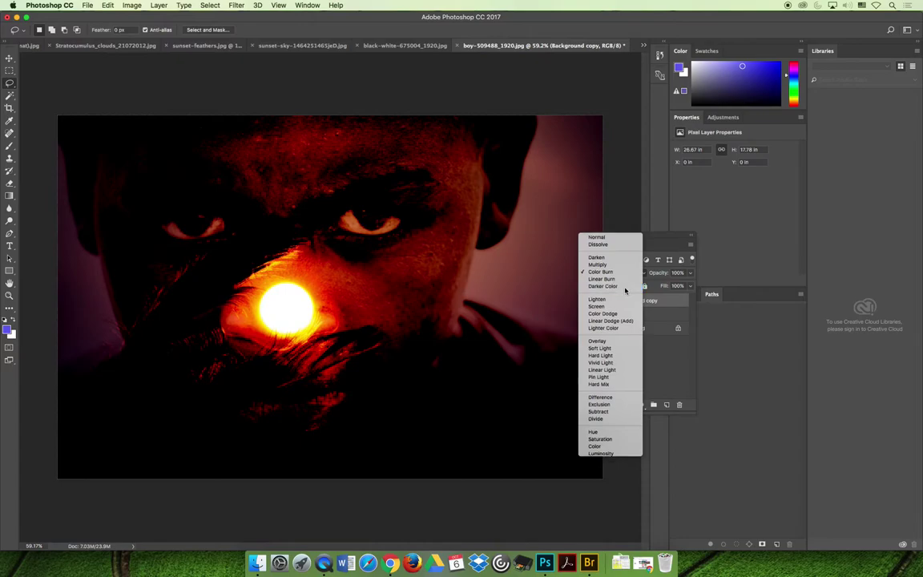
click(627, 286)
click(624, 273)
click(623, 286)
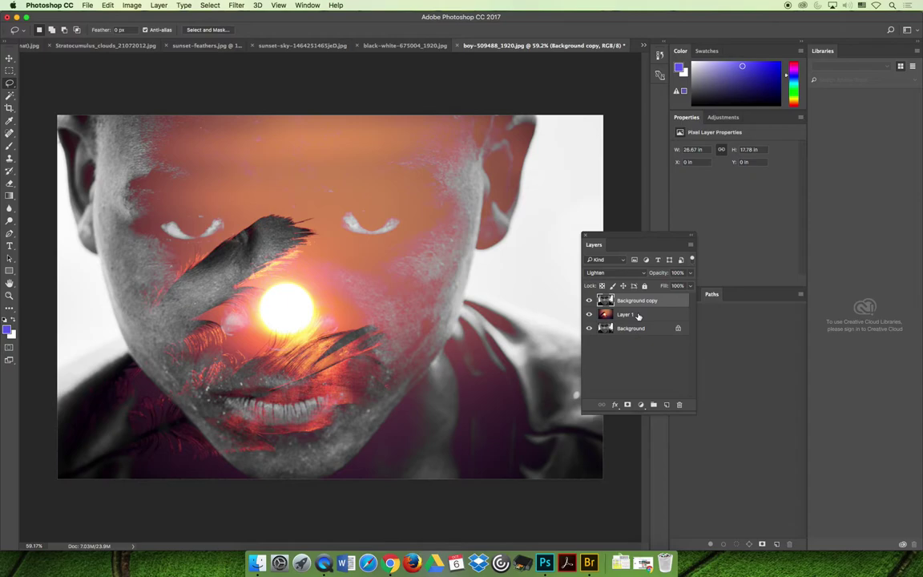
Set the Background copy layer back to Normal and move the feathers layer, Layer 1, above it.
click(612, 273)
click(607, 210)
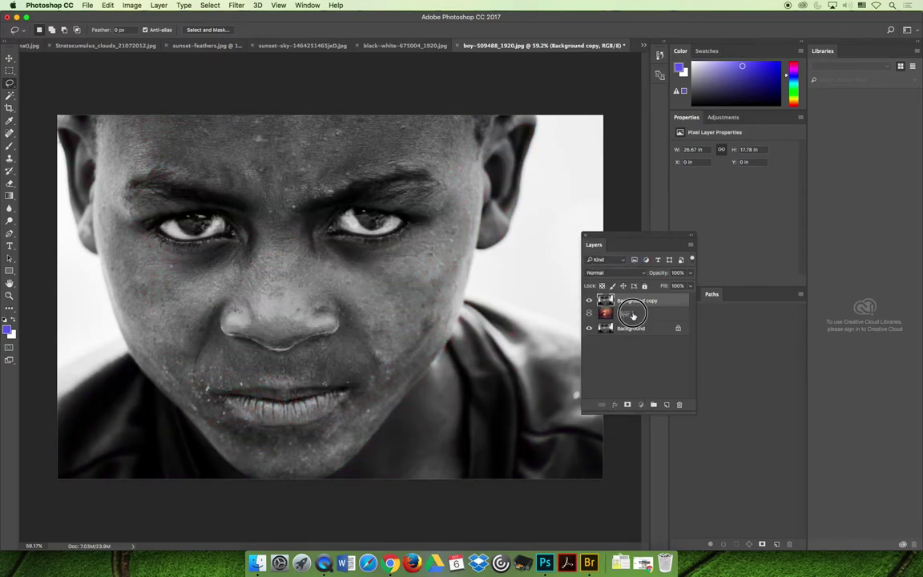
drag(633, 303, 635, 302)
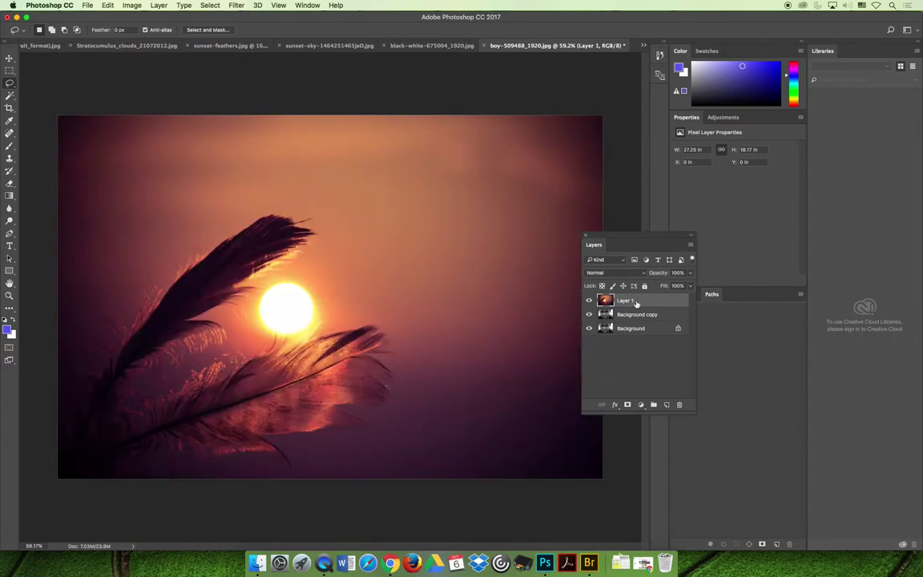
Try the Dissolve, Darken and Multiply blend modes on the feathers layer, Layer 1.
click(617, 273)
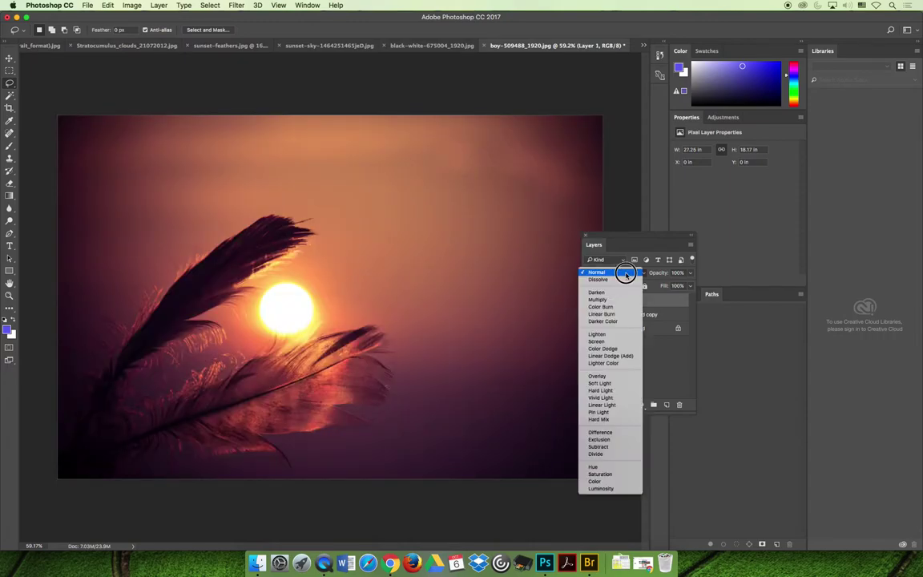
click(623, 282)
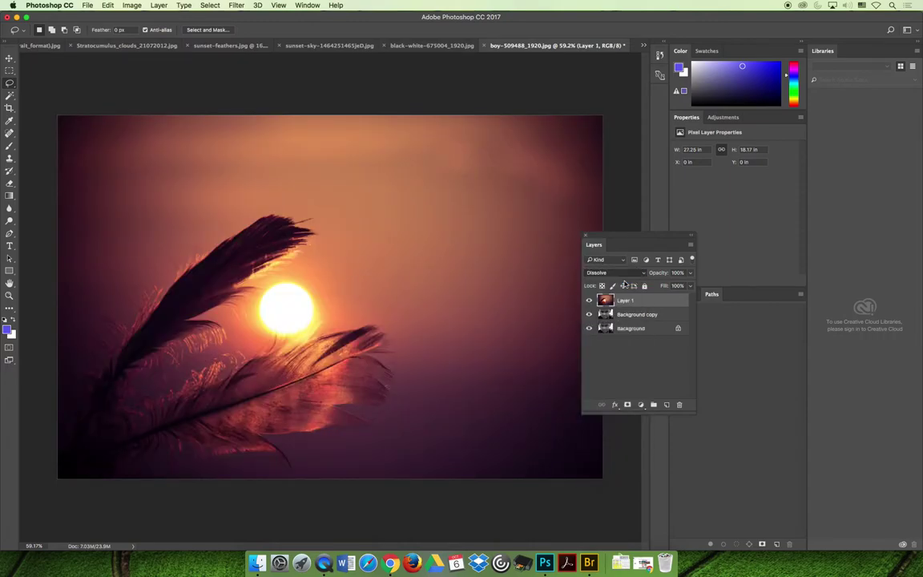
click(623, 273)
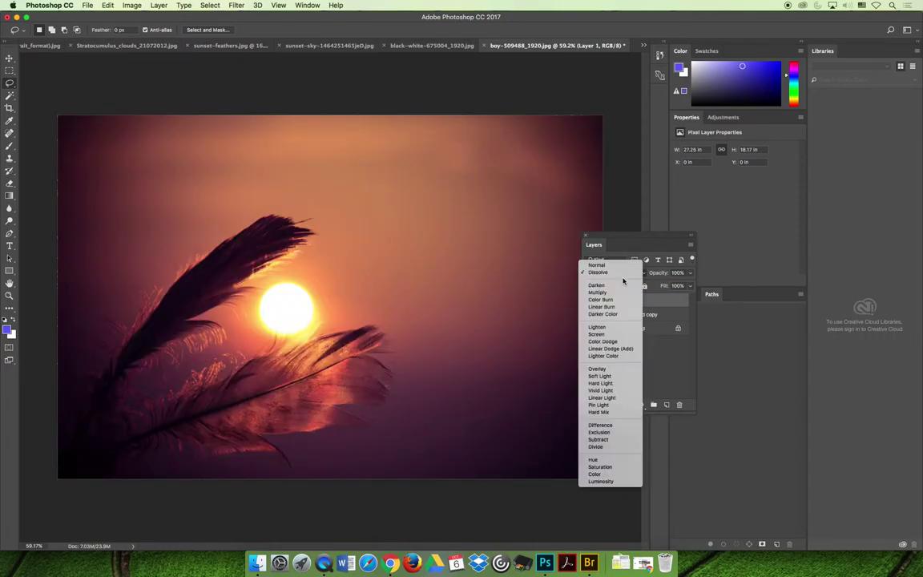
click(623, 282)
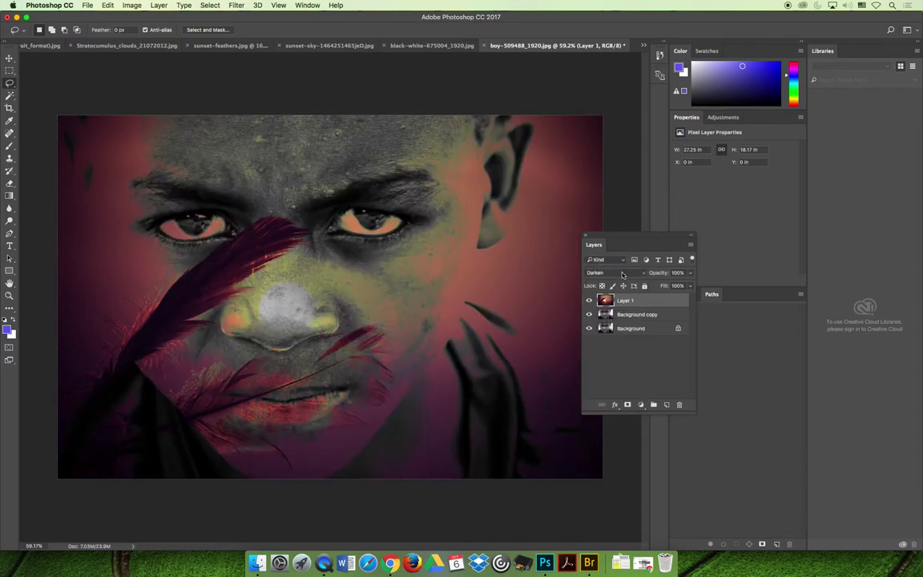
click(623, 273)
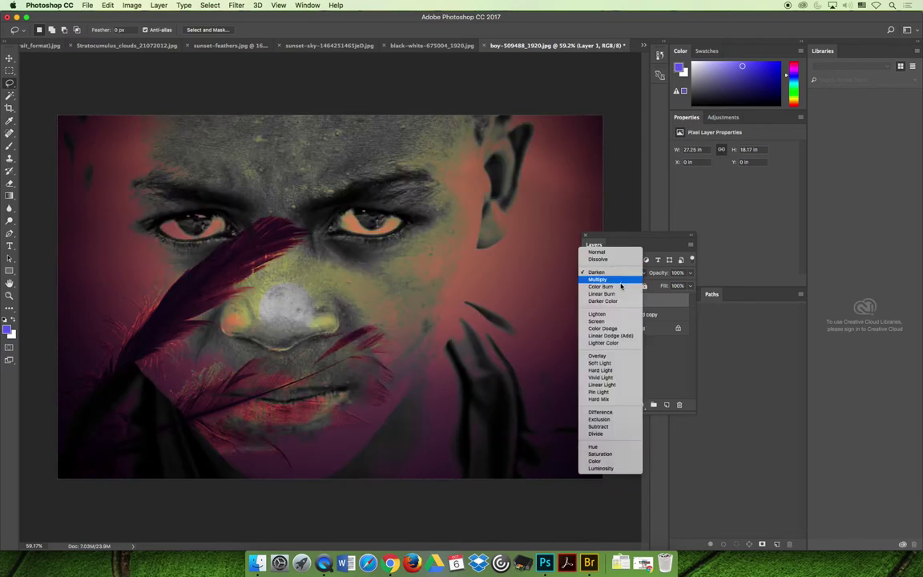
click(623, 283)
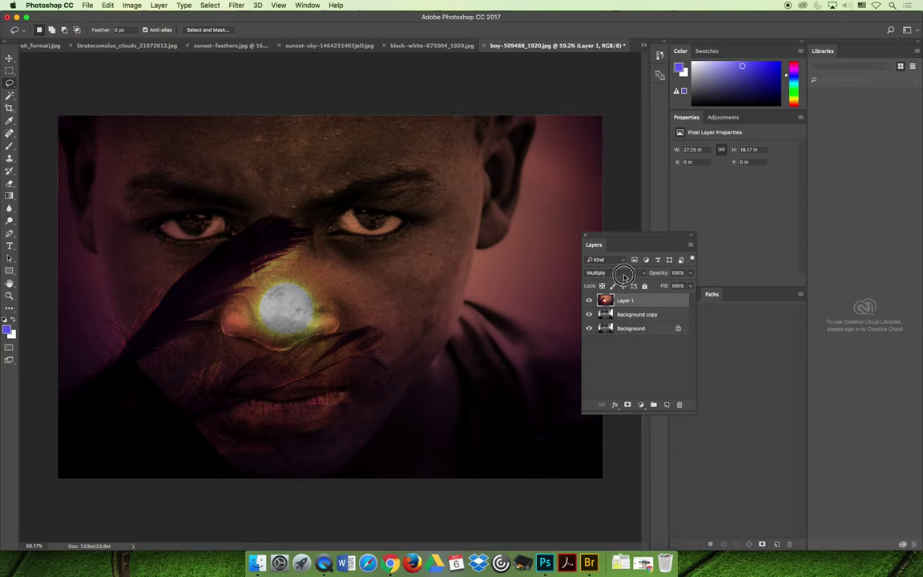
Try Color Burn, Linear Burn and Darker Color on the feathers layer, Layer 1, and settle on the Lighten blend mode.
click(623, 273)
click(623, 280)
click(624, 274)
click(621, 280)
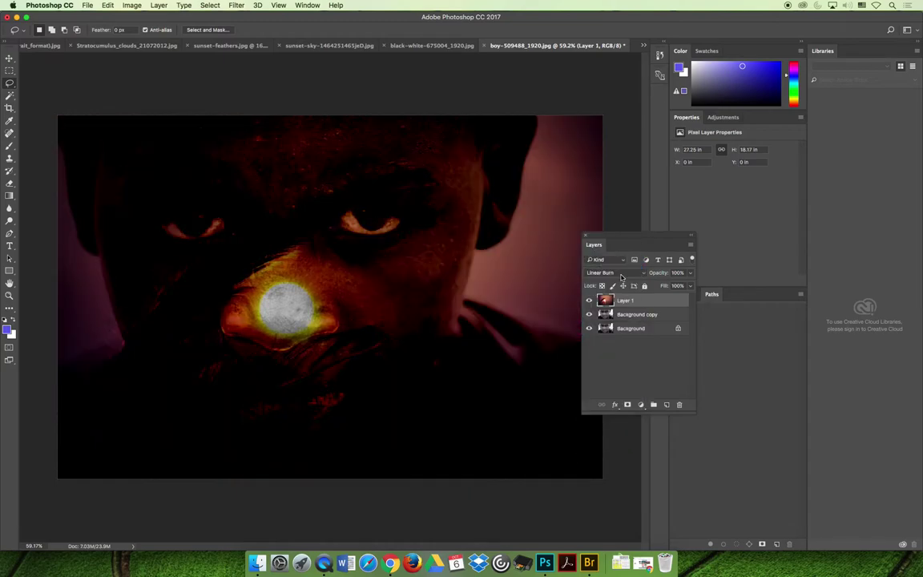
click(623, 273)
click(622, 286)
click(622, 273)
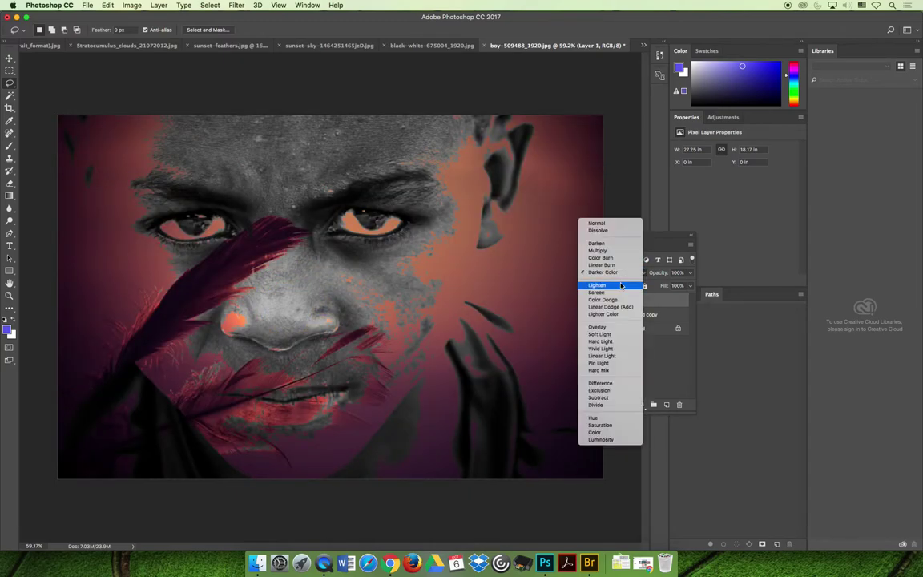
click(622, 286)
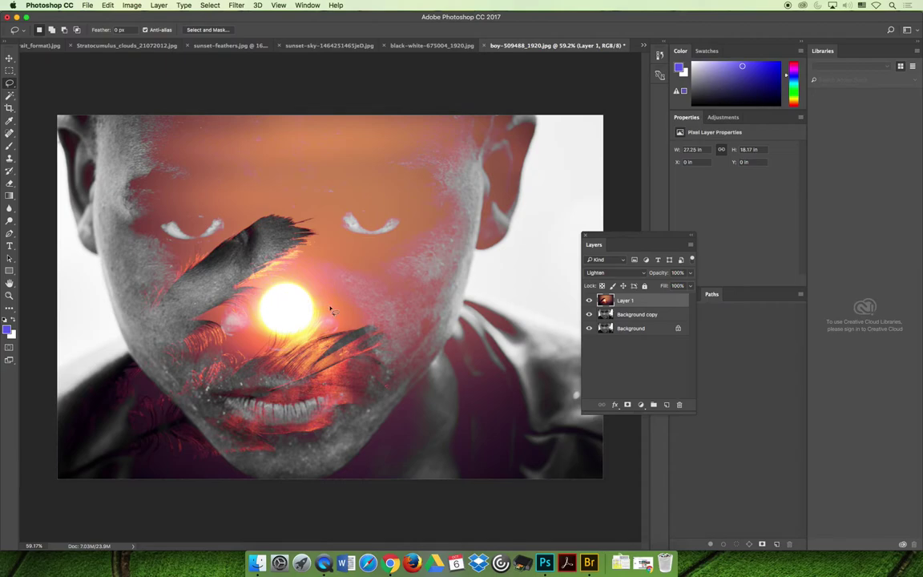
Copy the whole Stratocumulus_clouds_21072012.jpg image and paste it into boy-509488_1920.jpg as a layer above the feathers layer.
click(409, 45)
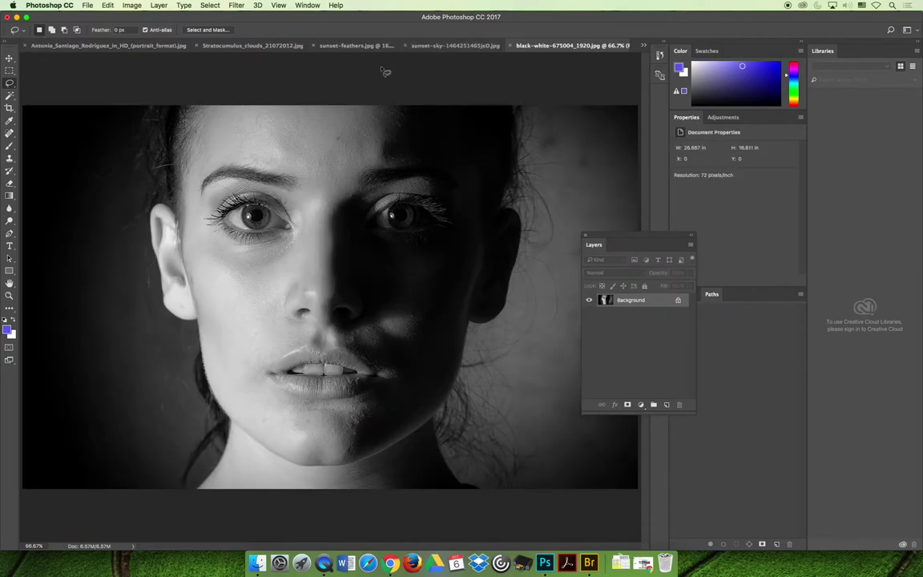
click(343, 45)
click(290, 45)
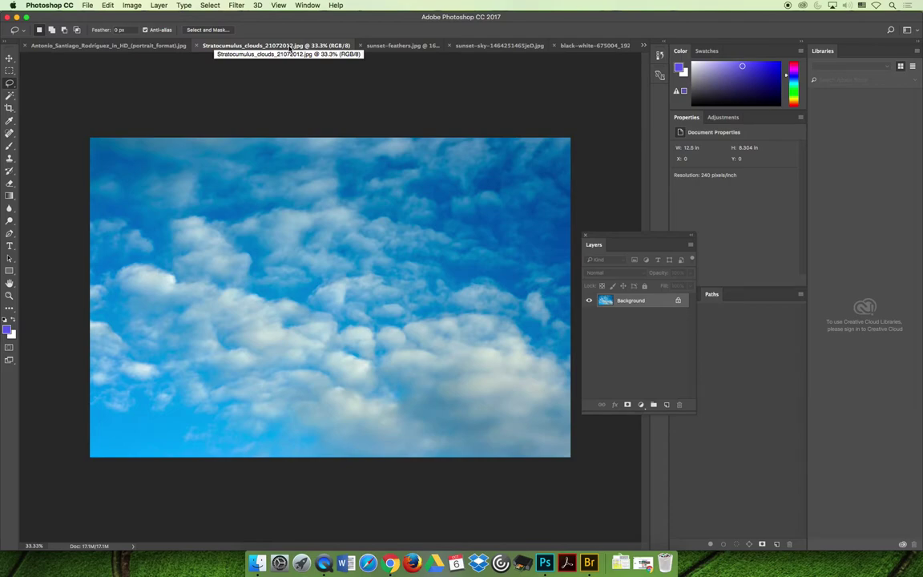
key(super+a)
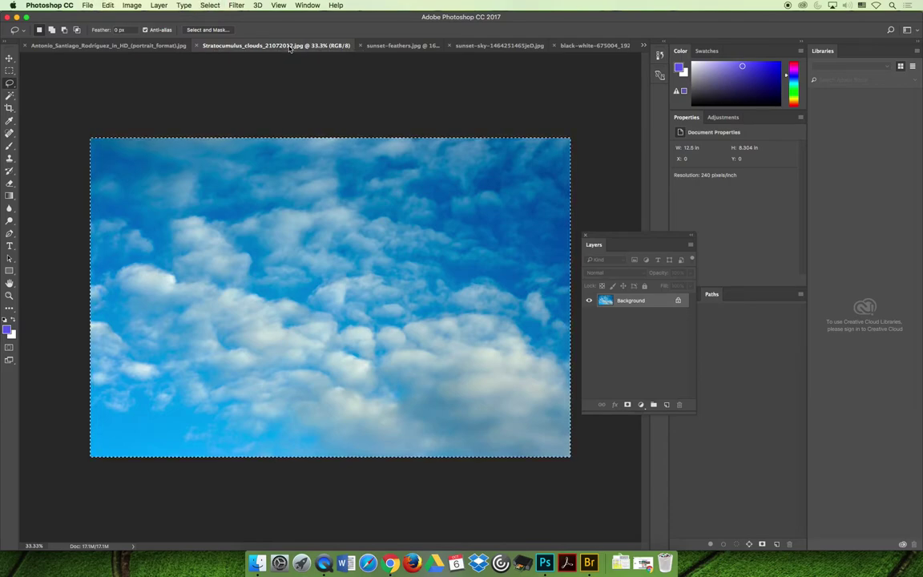
click(643, 45)
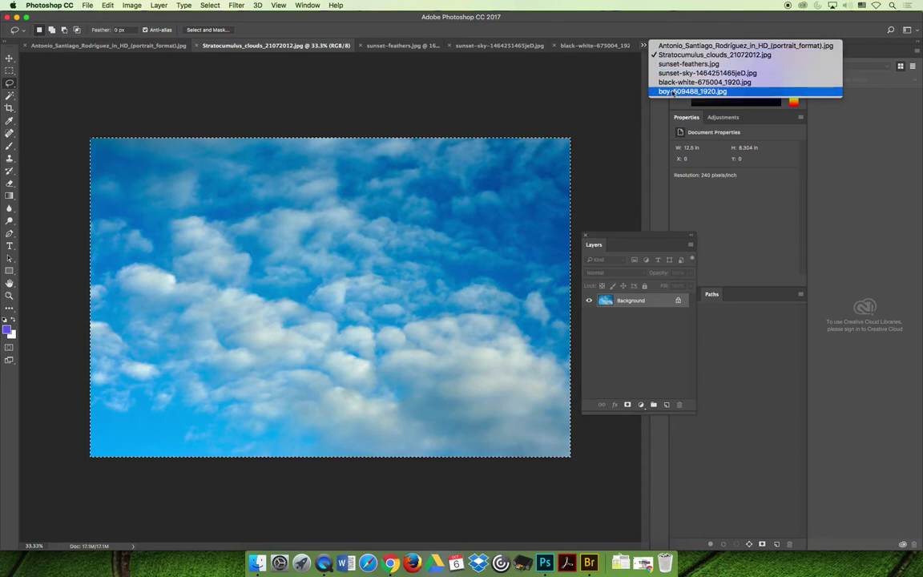
click(673, 92)
key(super+v)
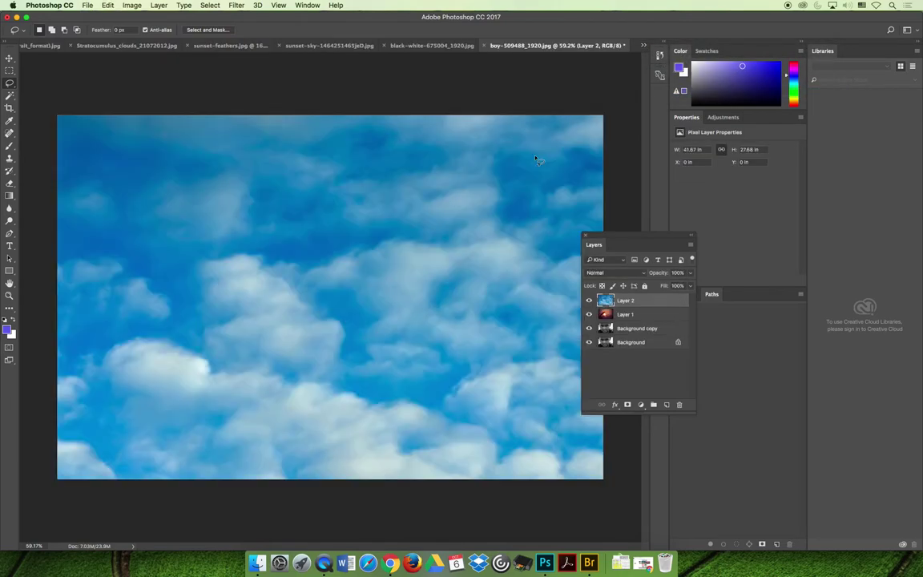
Hide the feathers layer, Layer 1, and set the clouds layer, Layer 2, to the Lighten blend mode.
click(589, 314)
click(633, 274)
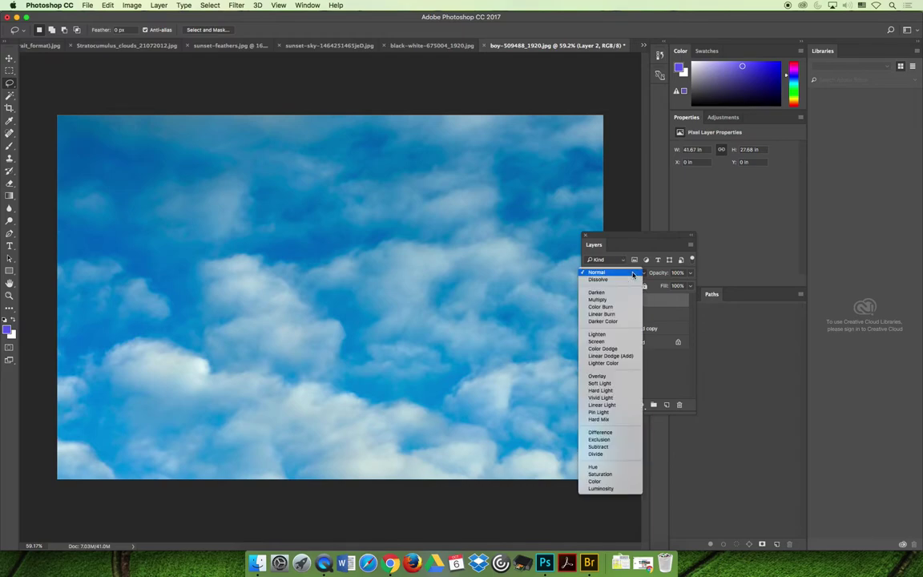
click(626, 335)
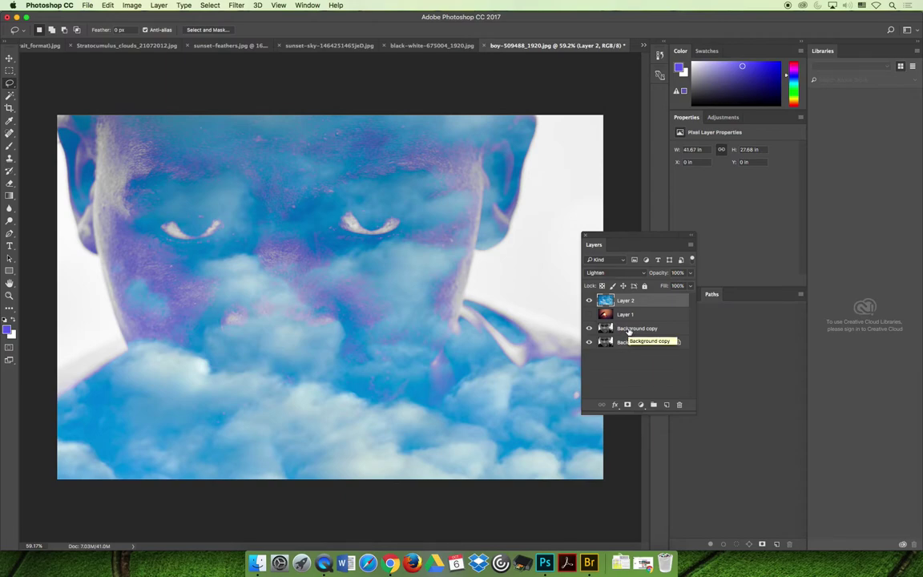
Try the Screen, Color Dodge, Linear Dodge (Add), Lighter Color, Darker Color and Darken blend modes on the clouds layer.
click(615, 272)
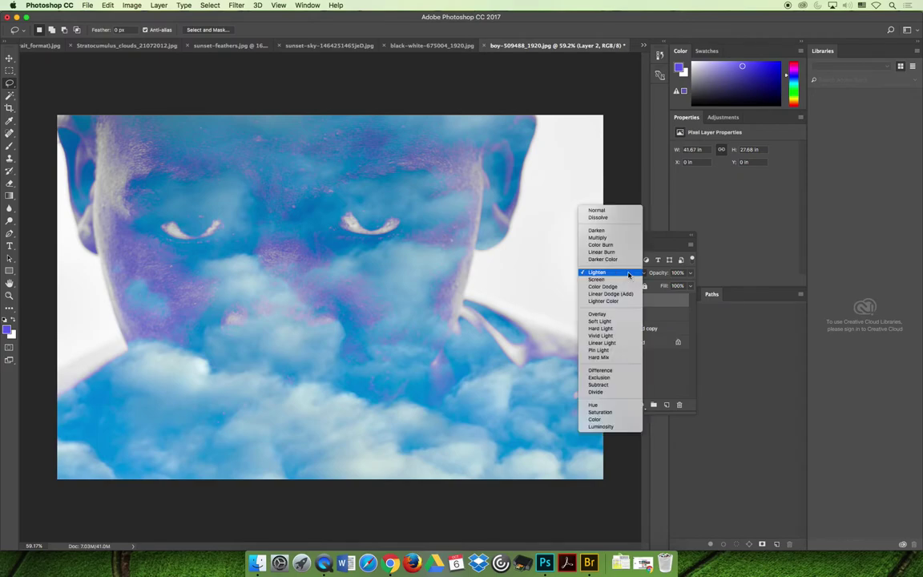
click(626, 279)
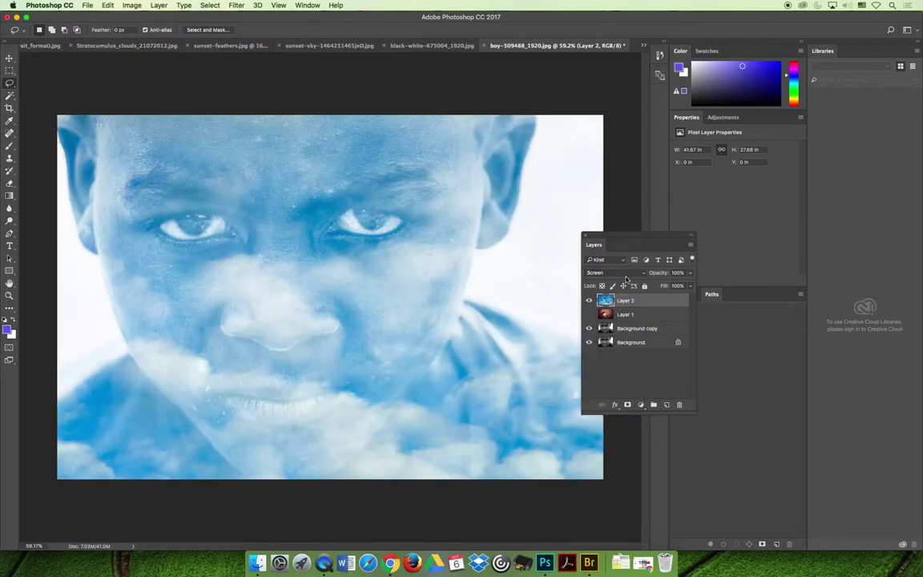
click(625, 273)
click(619, 282)
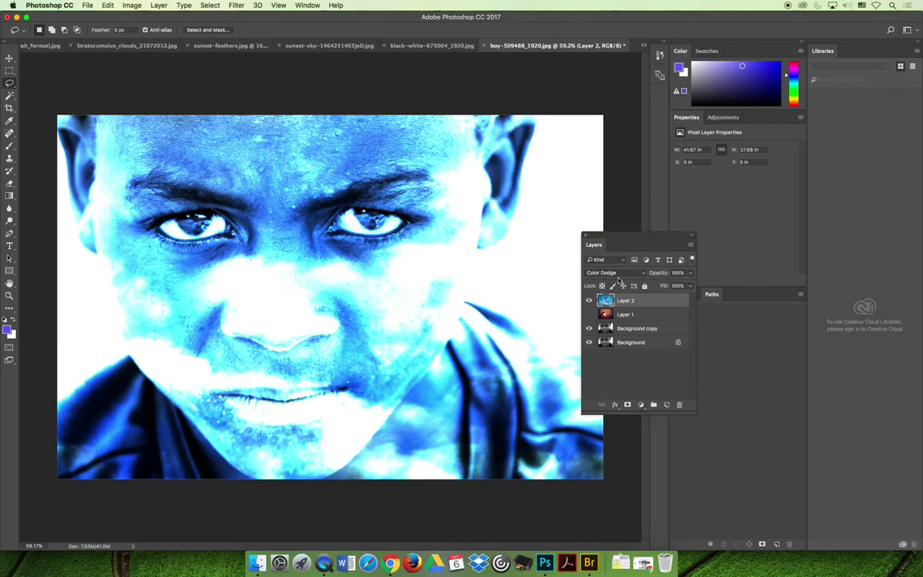
click(618, 274)
click(617, 280)
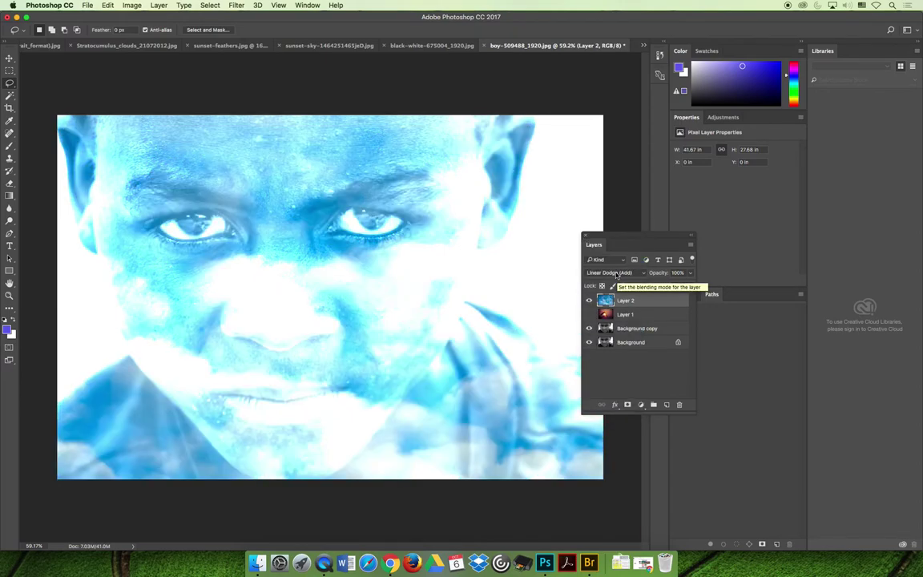
click(615, 277)
click(615, 280)
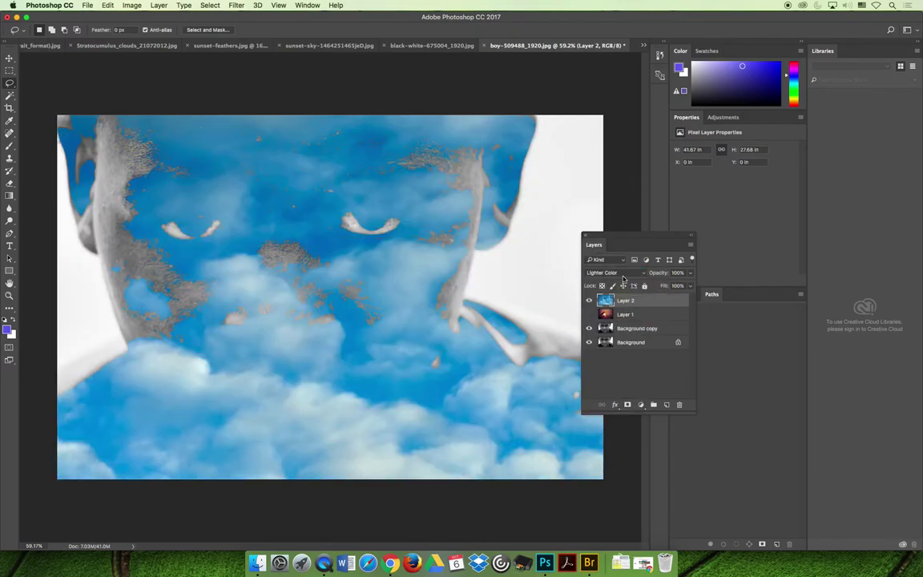
click(615, 273)
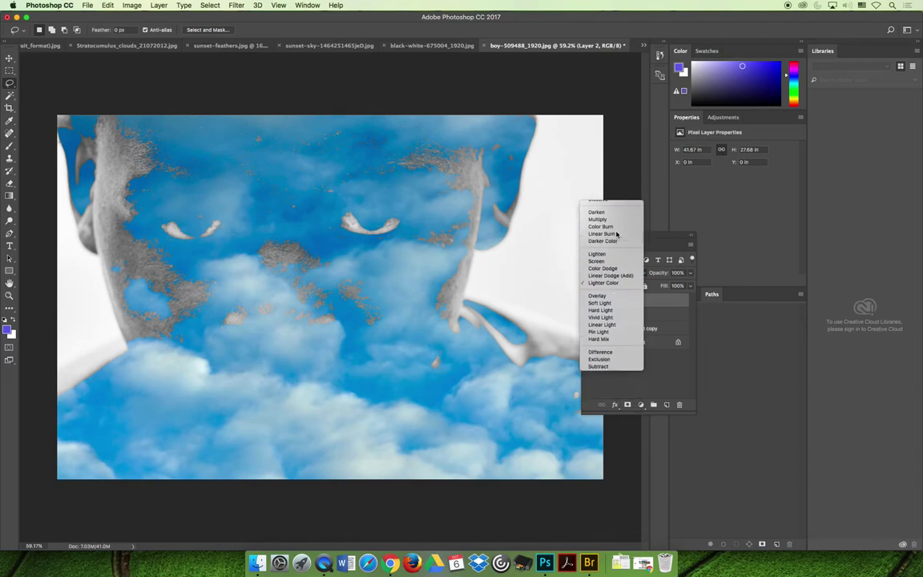
click(616, 231)
click(614, 272)
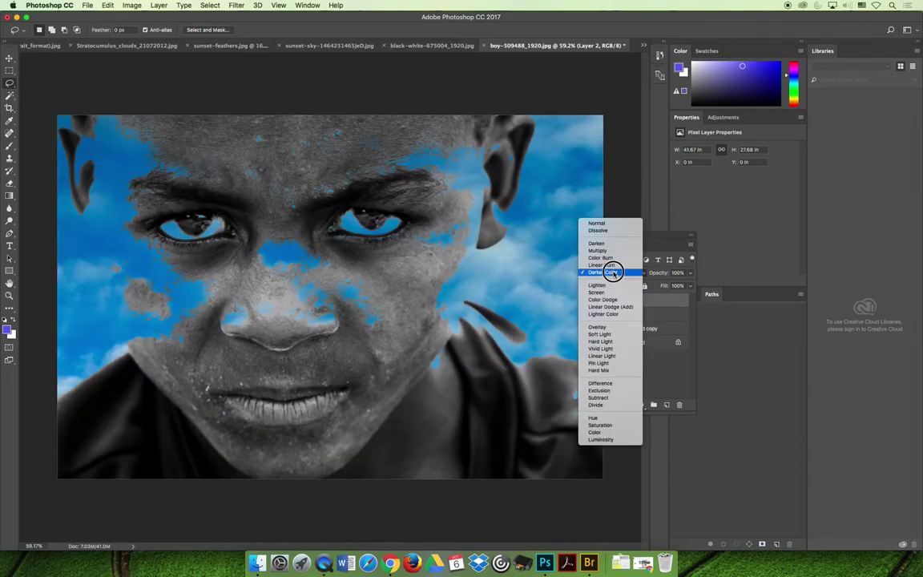
click(612, 244)
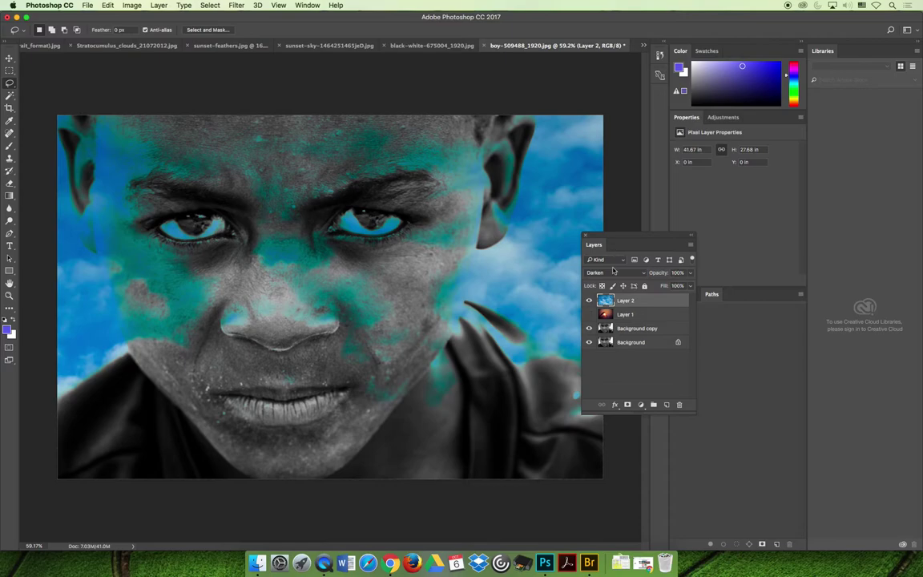
Set the clouds layer's blend mode to Lighten and its fill to 86%.
click(614, 273)
click(613, 314)
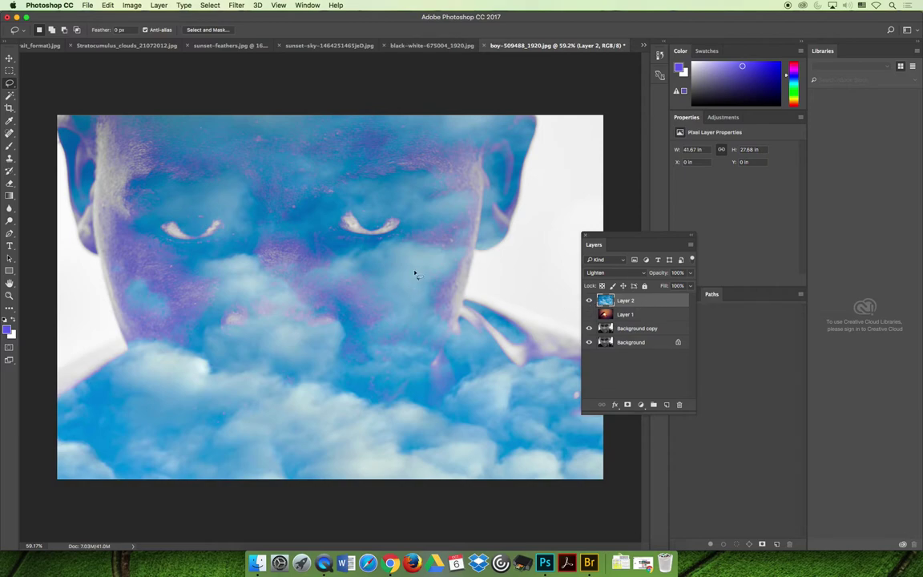
click(689, 286)
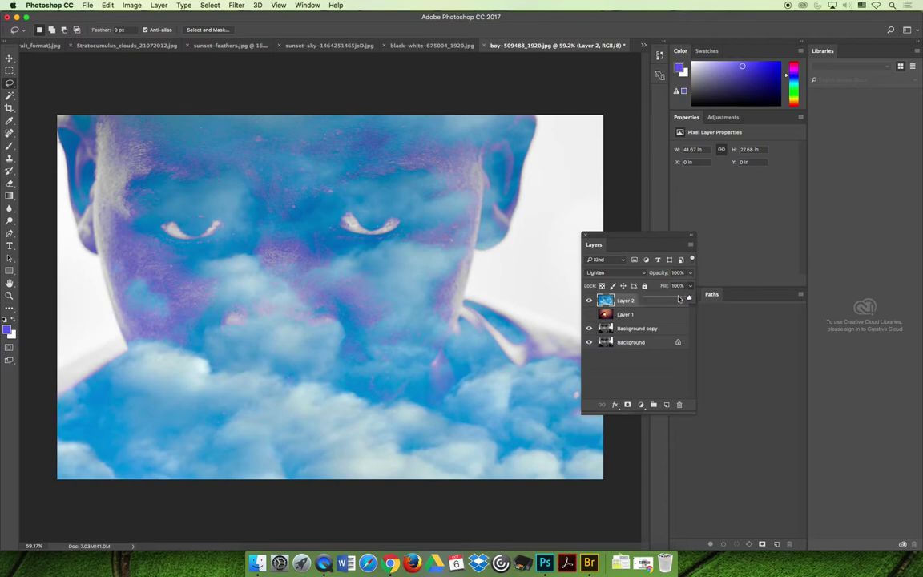
drag(687, 299, 684, 299)
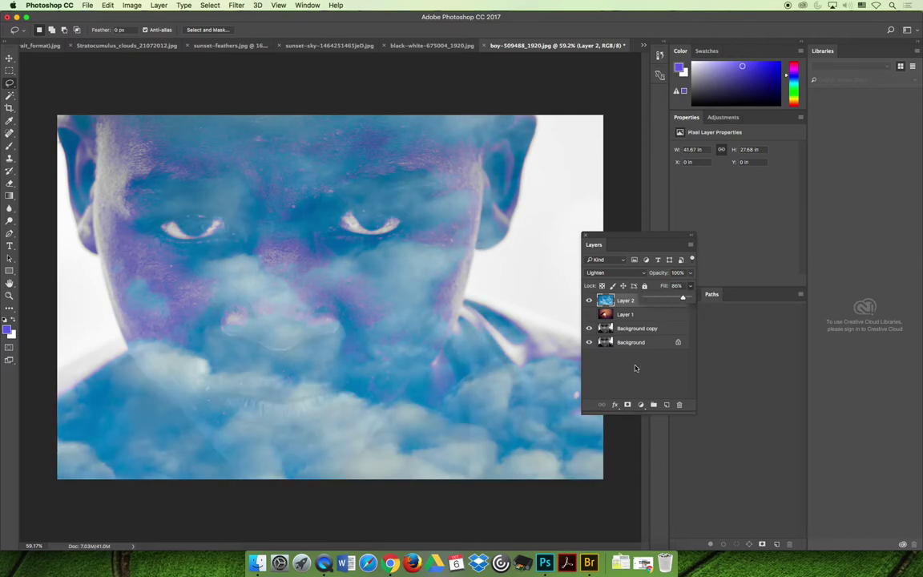
Move the Background copy layer above the clouds layer, Layer 2, and set Layer 2 to the Normal blend mode.
drag(637, 328, 624, 304)
click(624, 314)
click(614, 273)
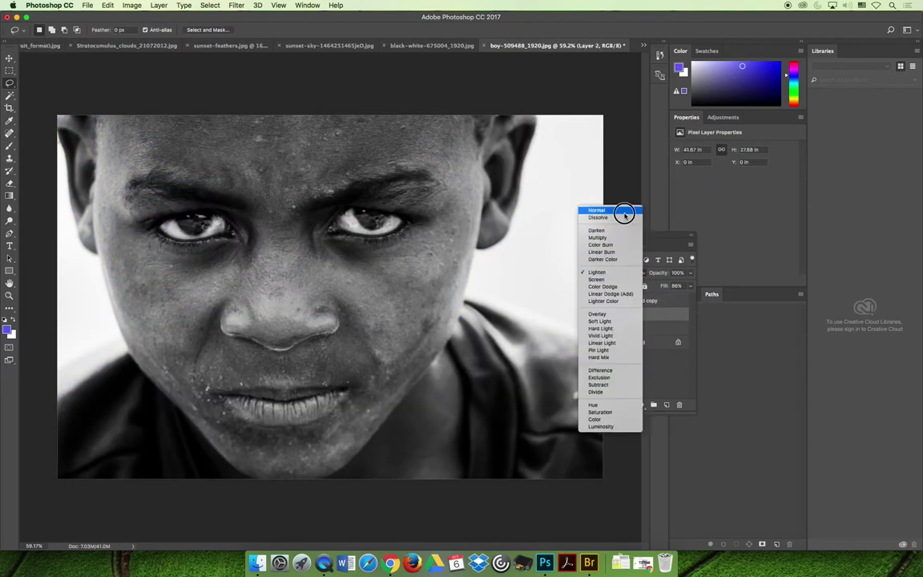
click(624, 212)
Set the Background copy layer to the Lighten blend mode with its fill at 76%.
click(633, 300)
click(613, 272)
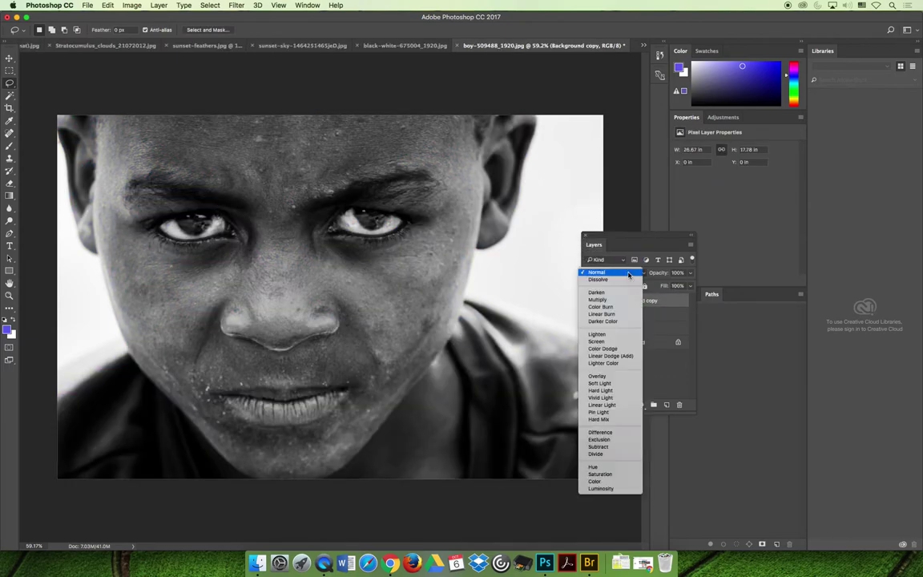
click(625, 334)
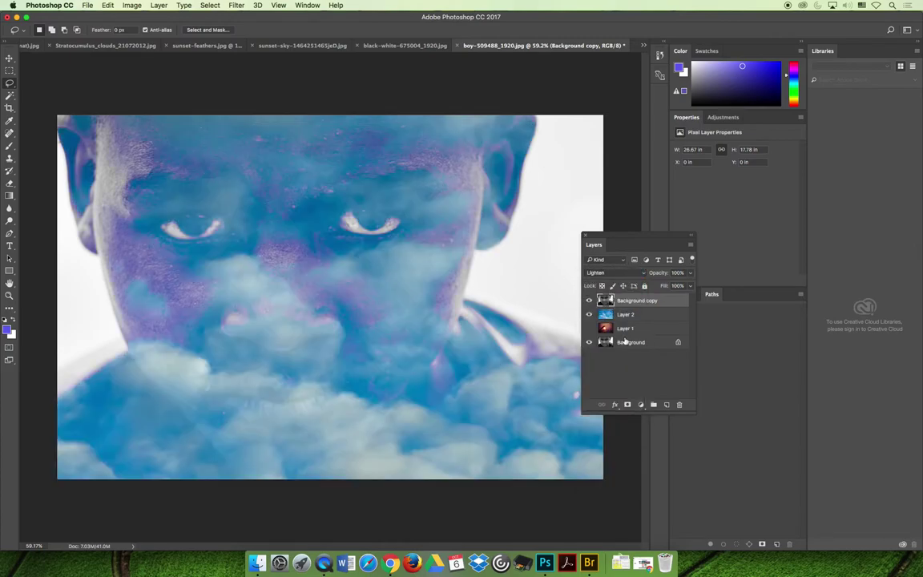
click(687, 288)
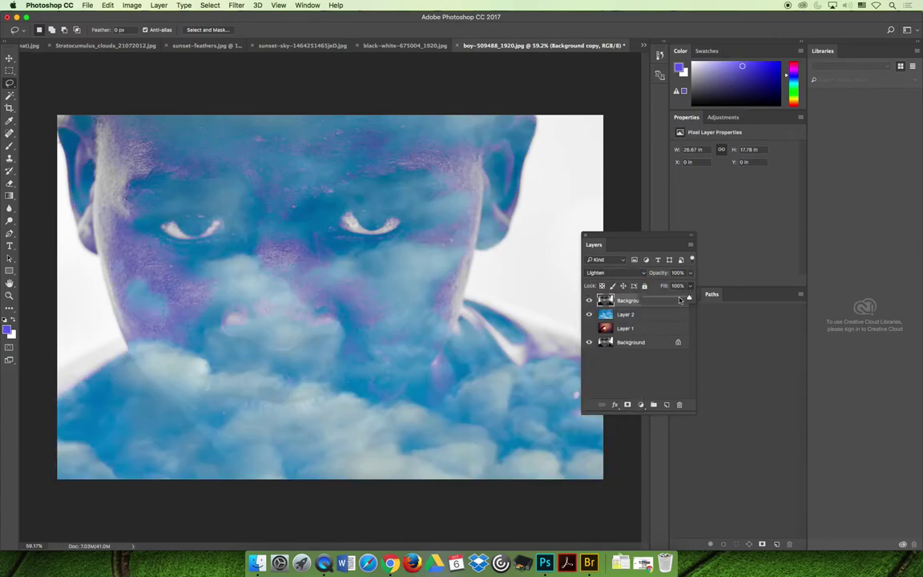
drag(687, 298, 679, 299)
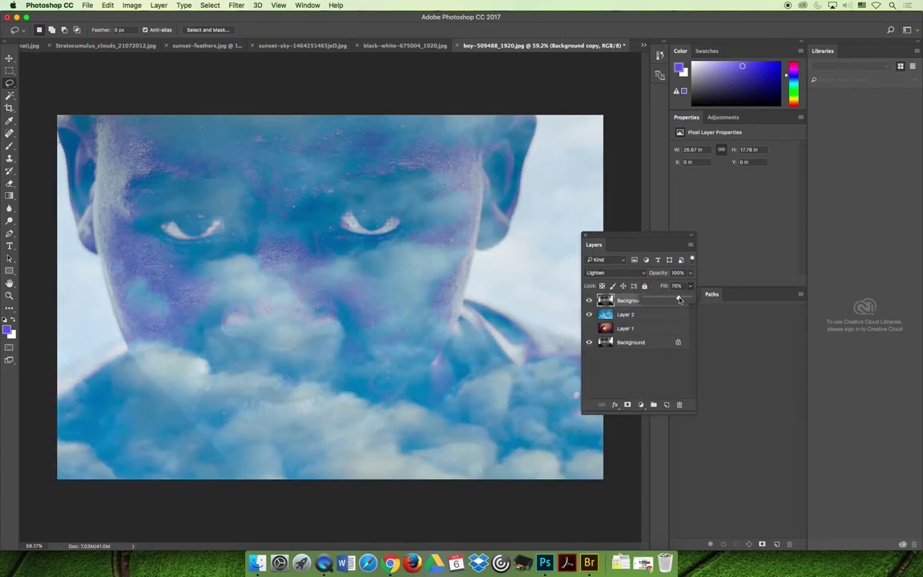
click(651, 386)
Paste the copied clouds image into black-white-675004_1920.jpg as a layer above Background.
click(439, 46)
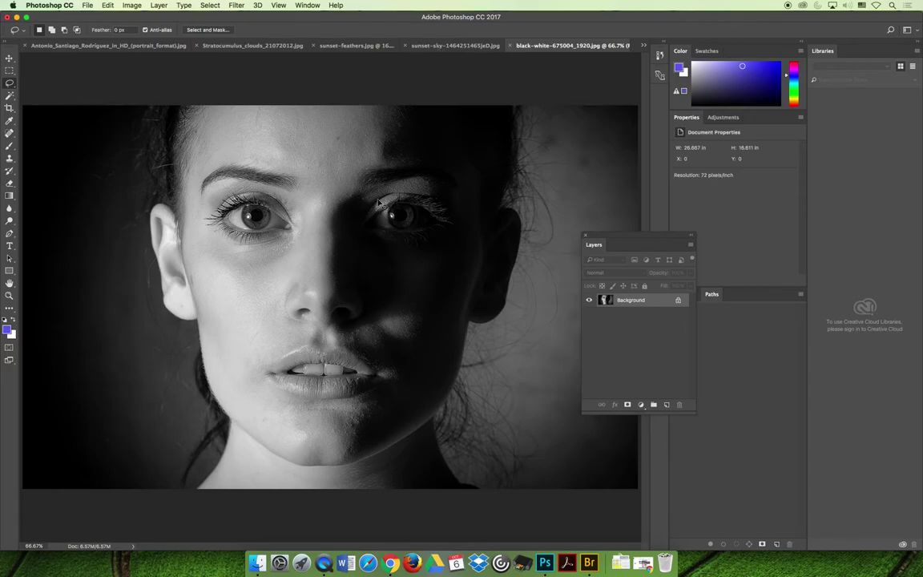
key(super+v)
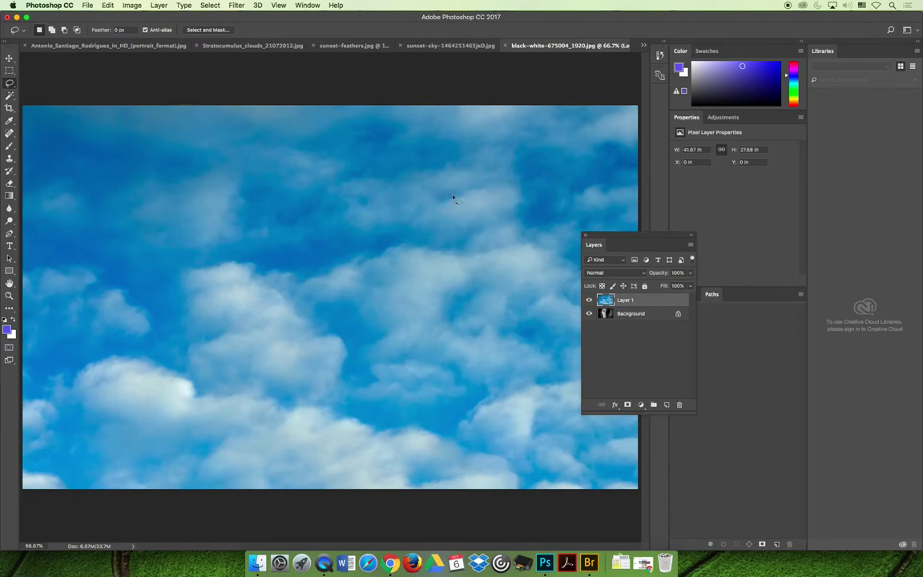
key(super+minus)
key(super+minus)
key(super+minus)
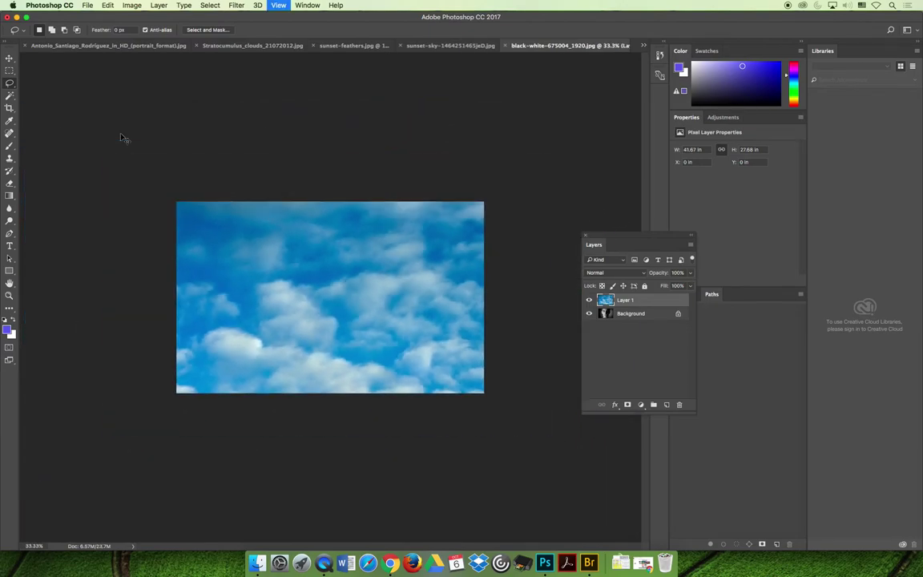
Scale the clouds layer, Layer 1, down with Free Transform to about 26.96 by 17.9 in so it roughly fits the canvas.
click(108, 5)
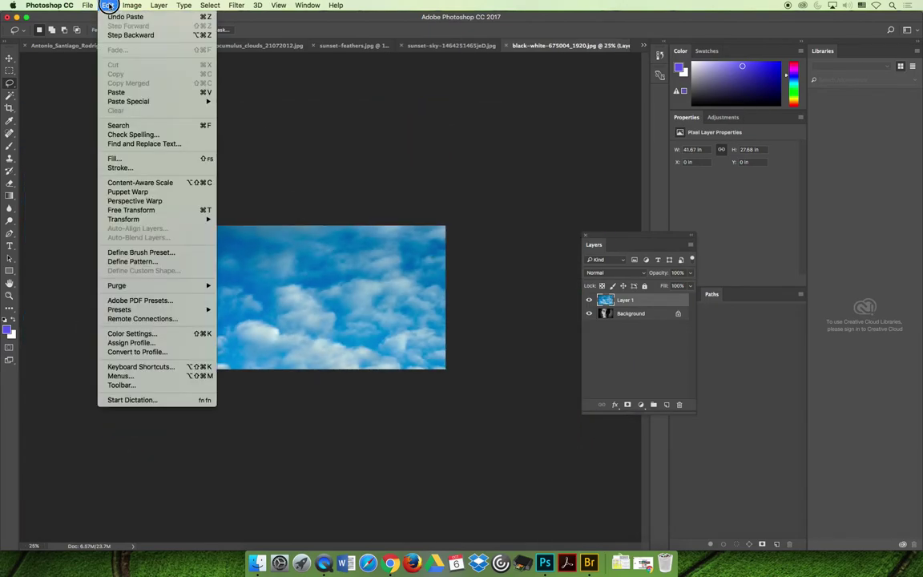
click(159, 210)
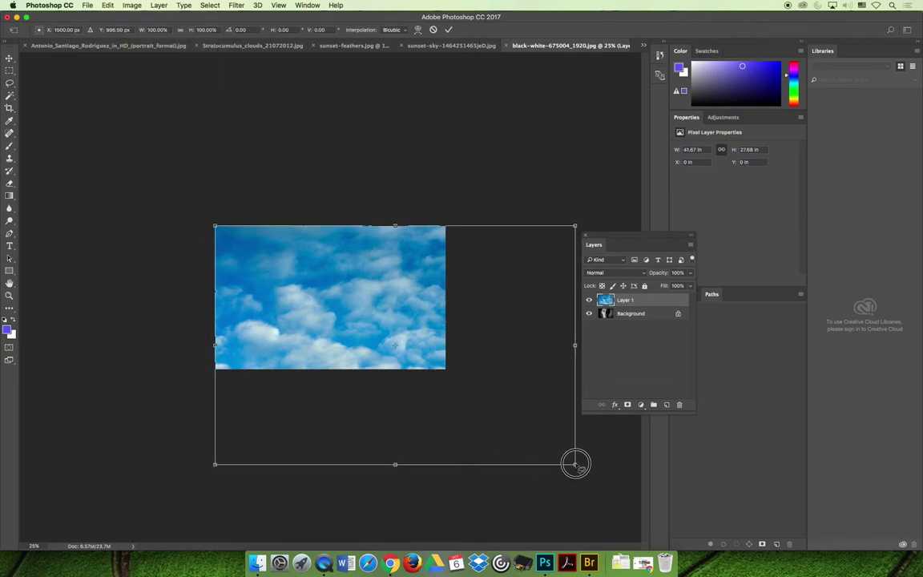
drag(574, 463, 446, 387)
key(Return)
key(l)
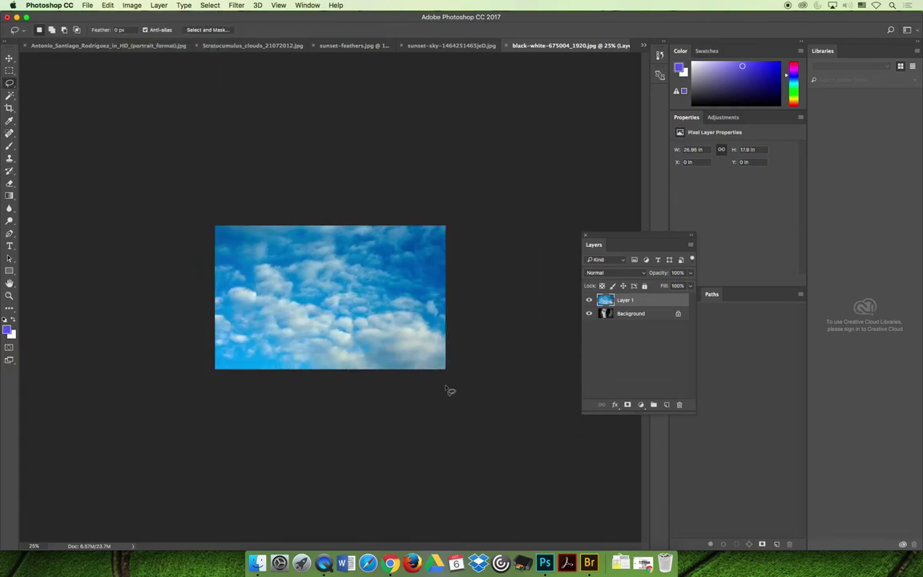
key(super+0)
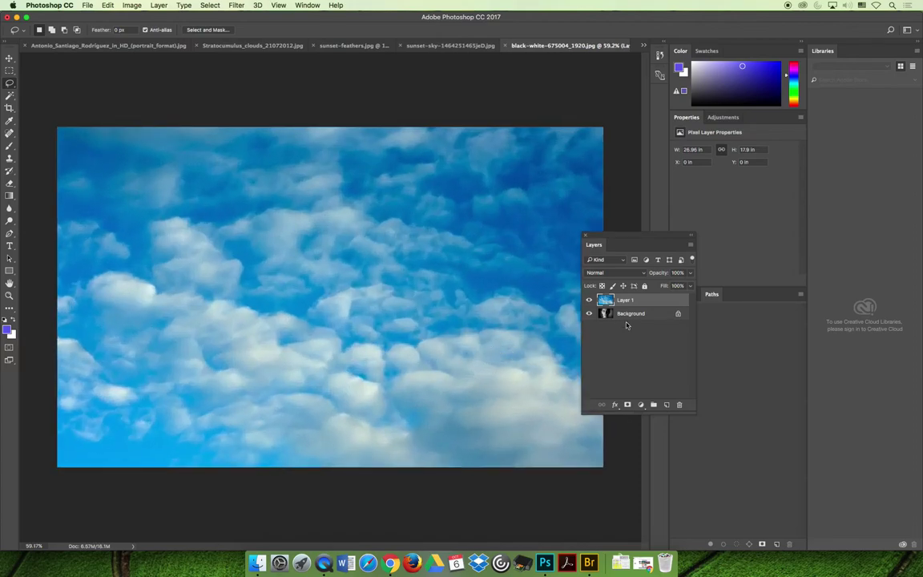
Set Layer 1's blend mode to Lighten and add a white layer mask to it.
click(631, 274)
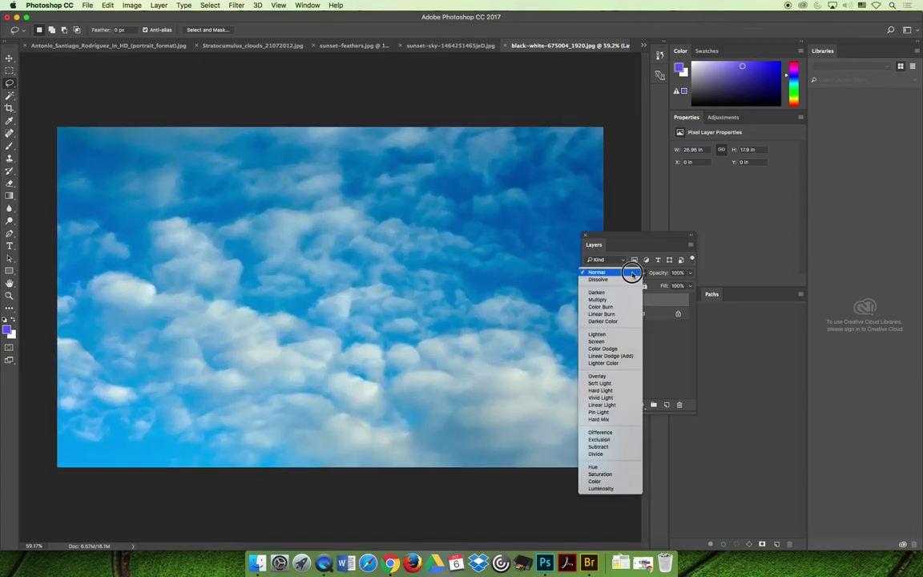
click(613, 334)
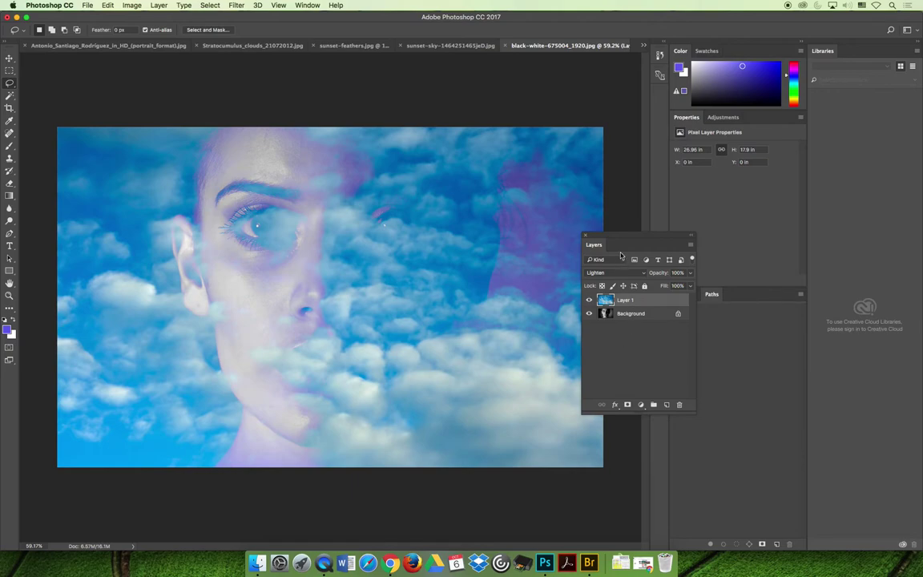
drag(621, 235, 700, 238)
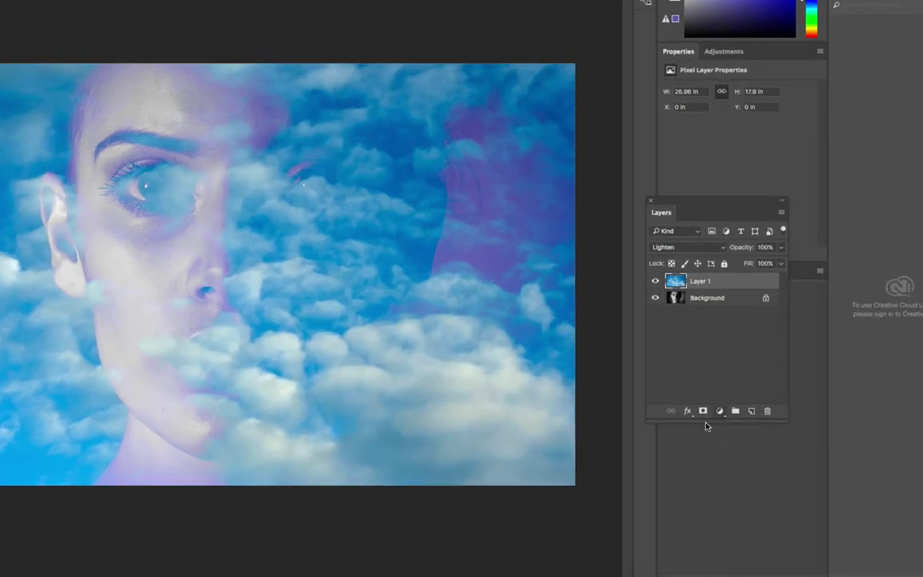
click(706, 407)
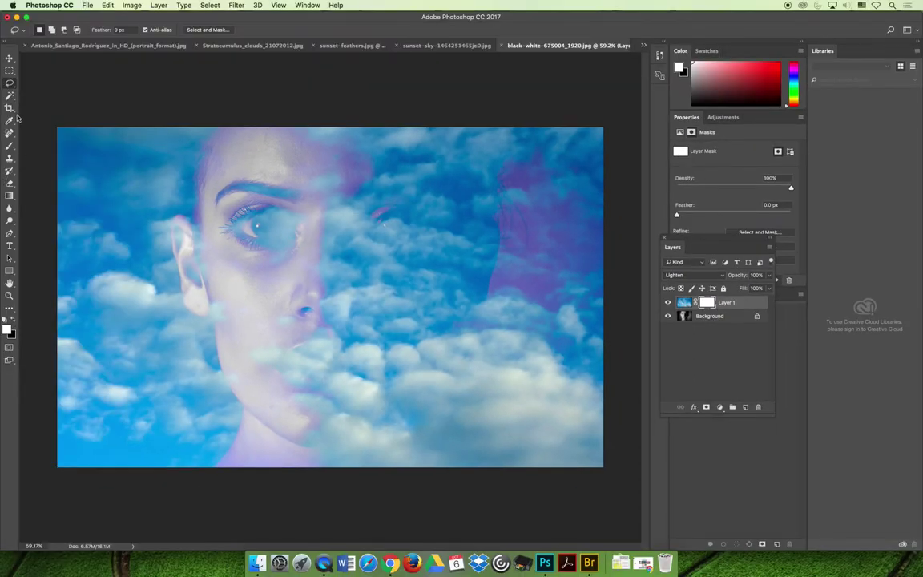
Try painting Layer 1's mask black over the shadowed eye with a 100 px brush, and undo the painting.
click(8, 145)
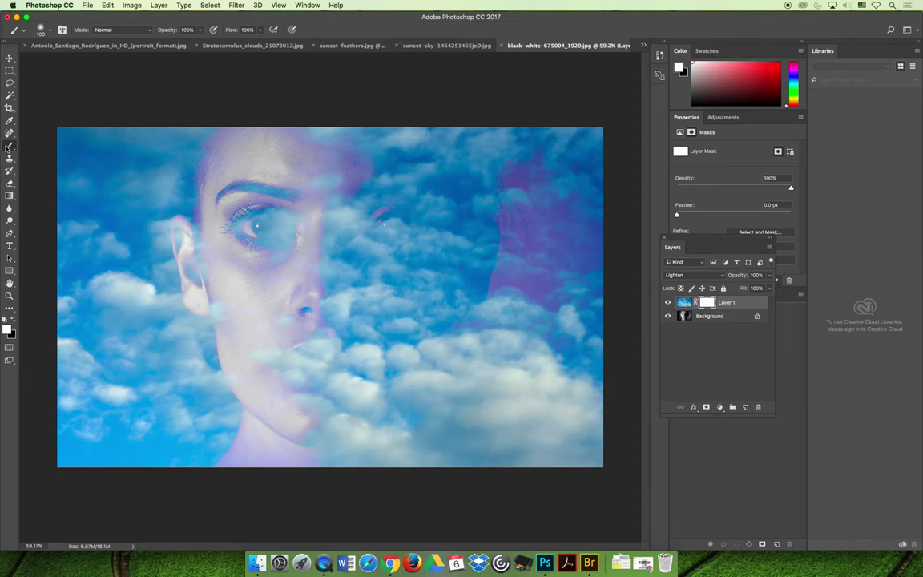
key(x)
mouse_move(365, 212)
mouse_down()
mouse_move(391, 221)
mouse_move(385, 235)
mouse_move(381, 214)
mouse_move(393, 223)
mouse_up()
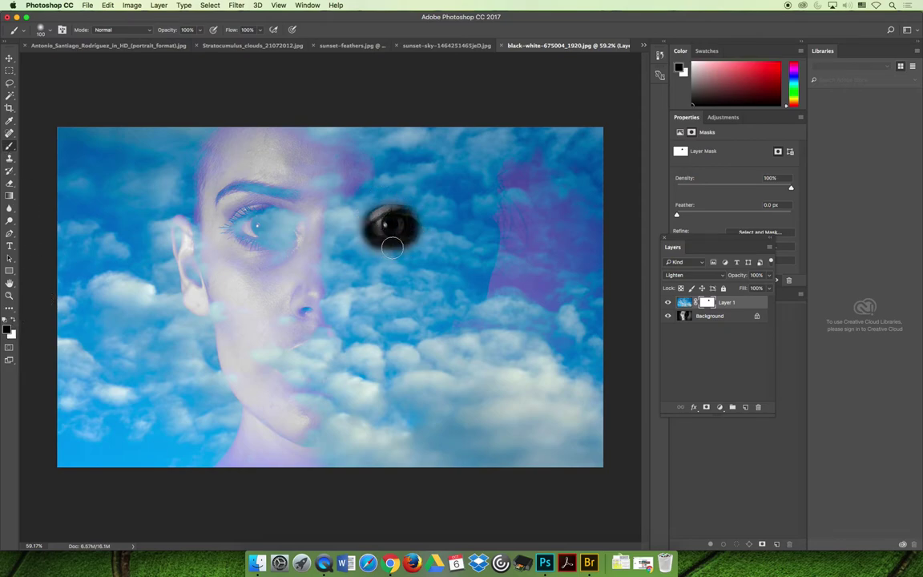
key(super+z)
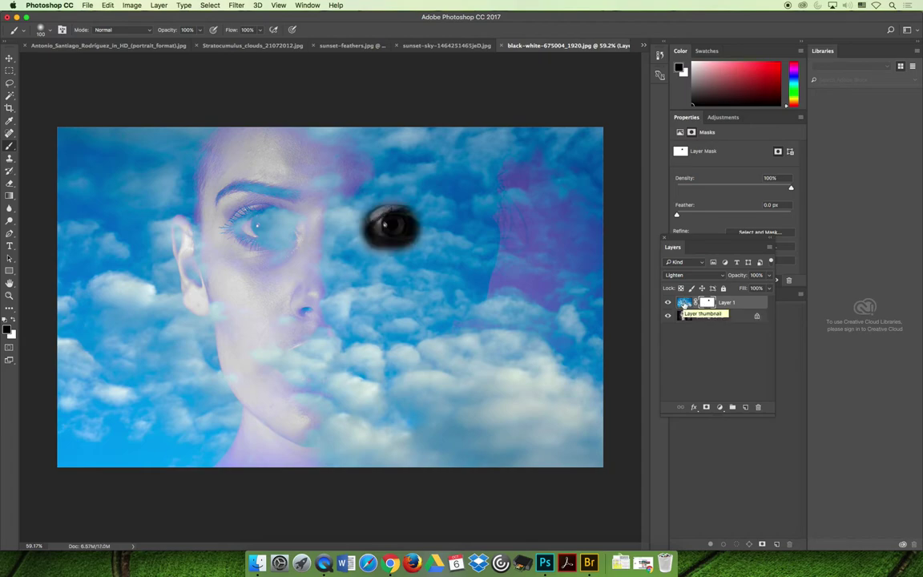
click(107, 5)
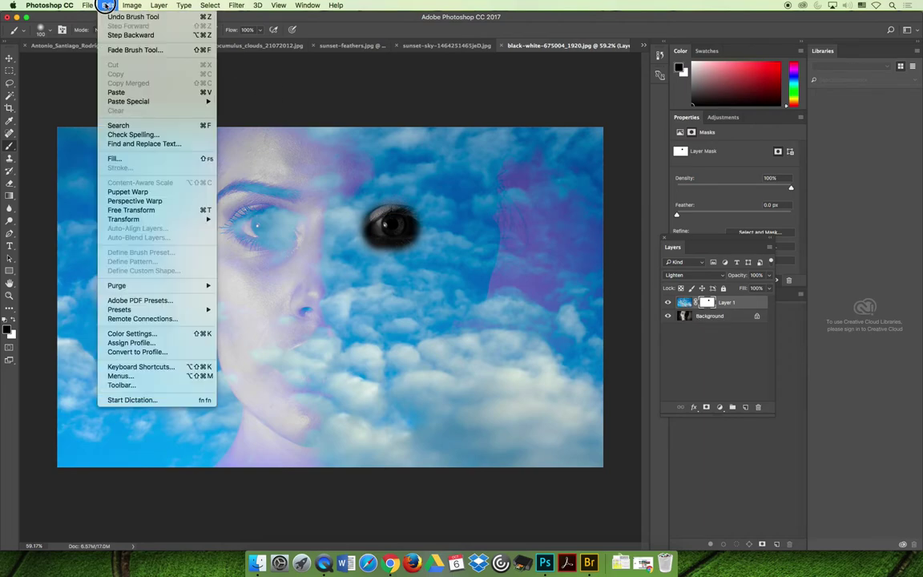
click(113, 33)
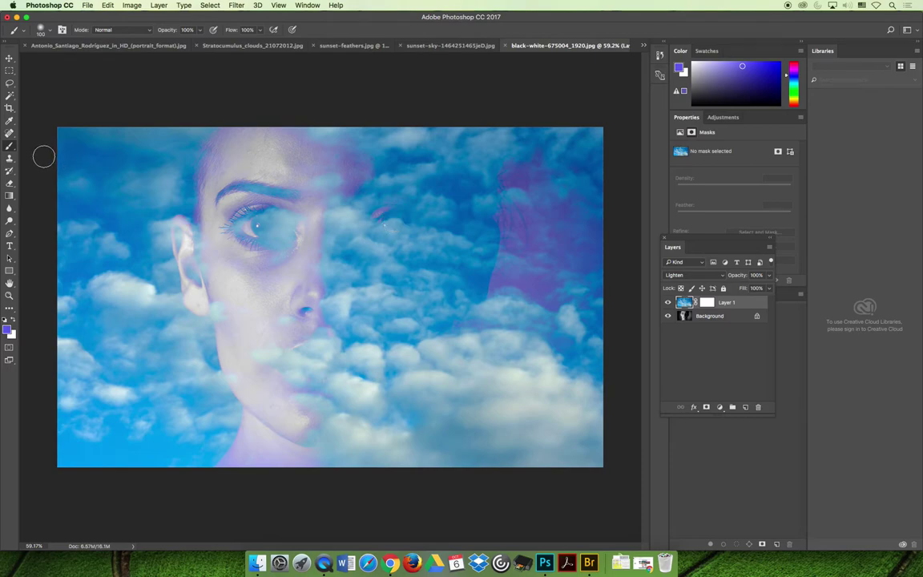
Erase the clouds on Layer 1 over the shadowed eye with the Eraser at size 175 and 35% opacity.
click(10, 134)
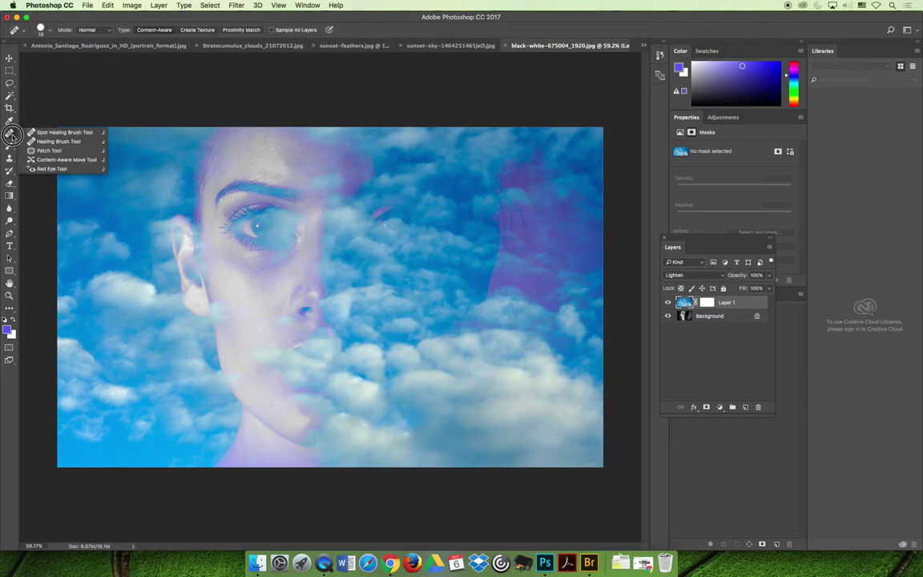
click(10, 183)
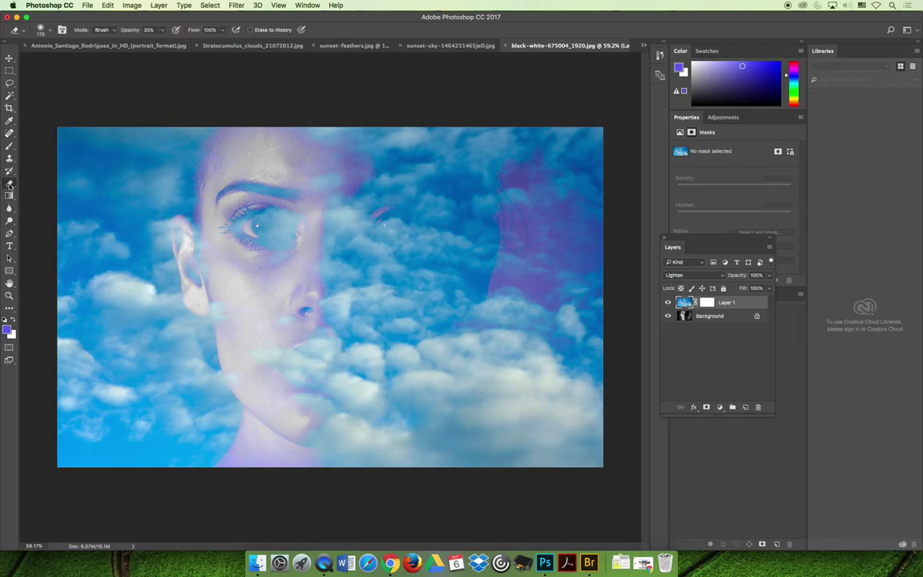
mouse_move(371, 210)
mouse_down()
mouse_move(407, 226)
mouse_move(340, 213)
mouse_up()
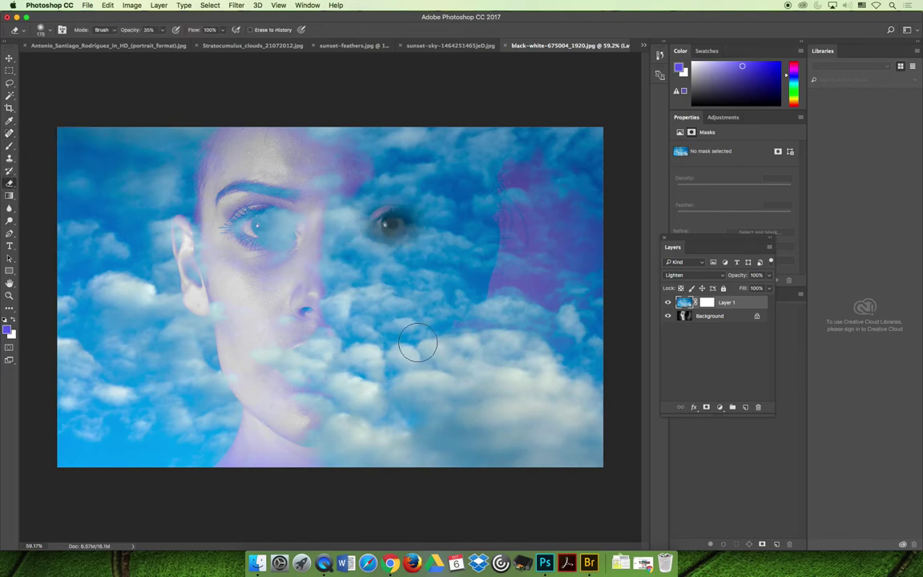
Step back through the most recent eraser strokes over the shadowed eye.
key(super+z)
key(super+z)
click(107, 5)
click(121, 33)
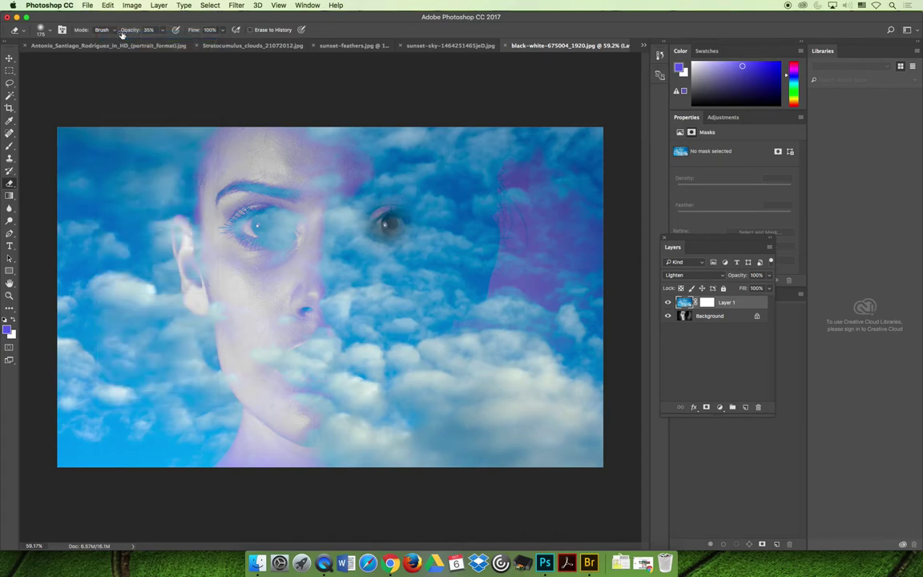
click(105, 4)
click(120, 34)
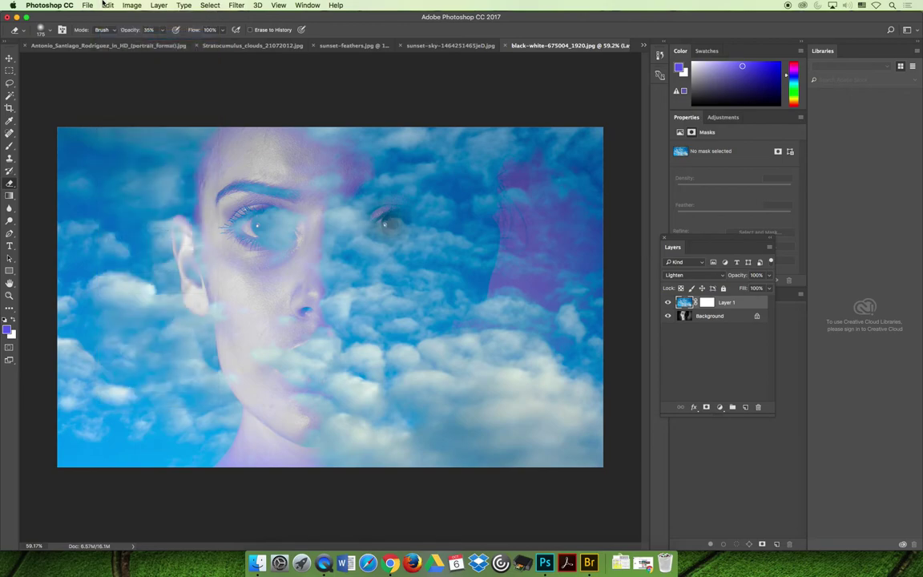
click(300, 47)
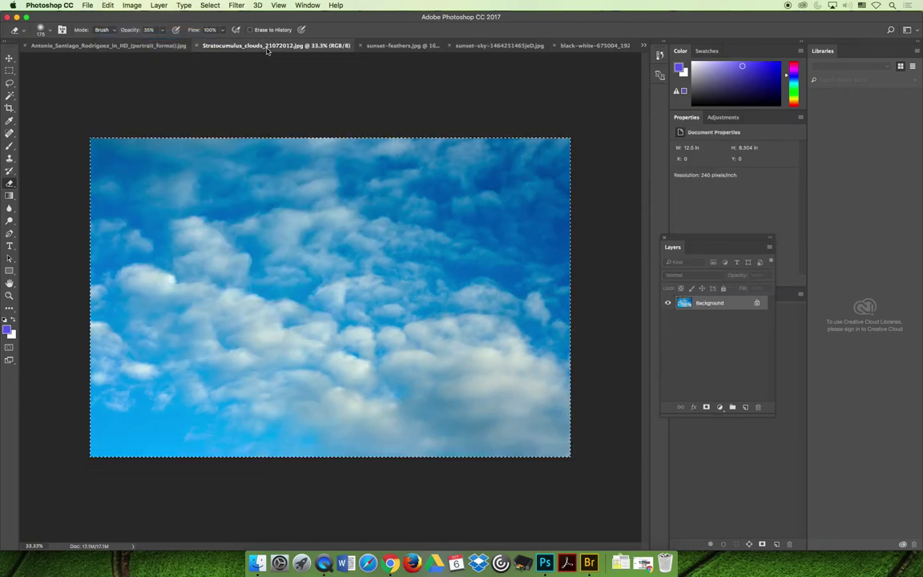
click(643, 45)
click(662, 66)
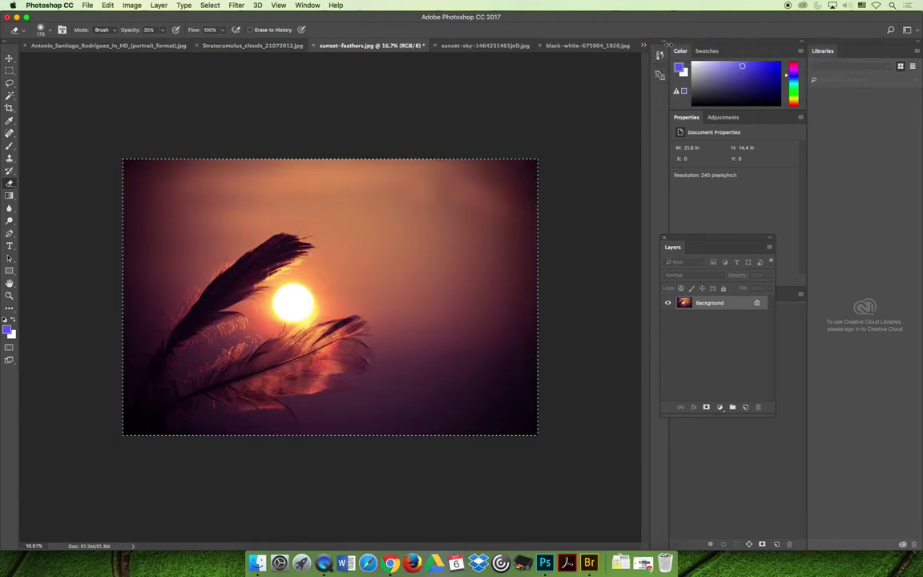
click(643, 45)
click(661, 73)
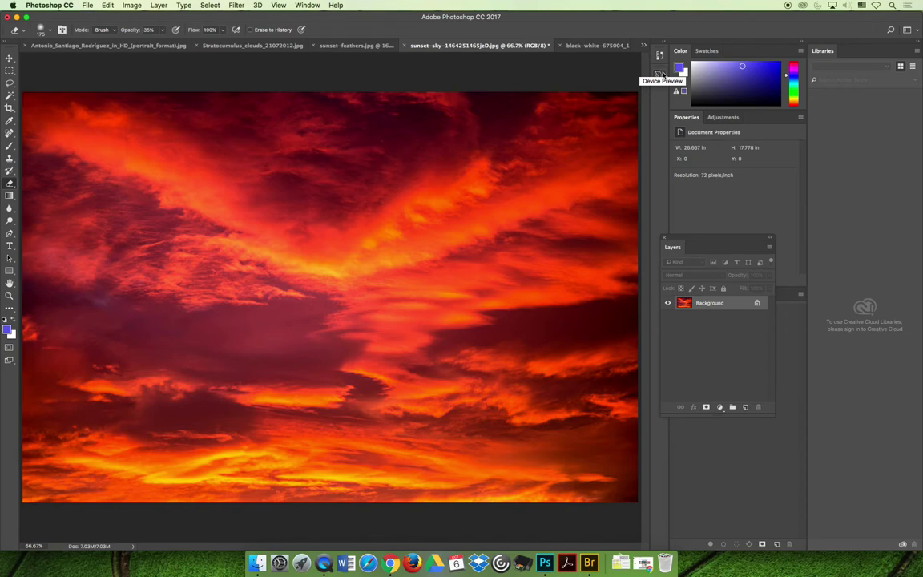
key(super+a)
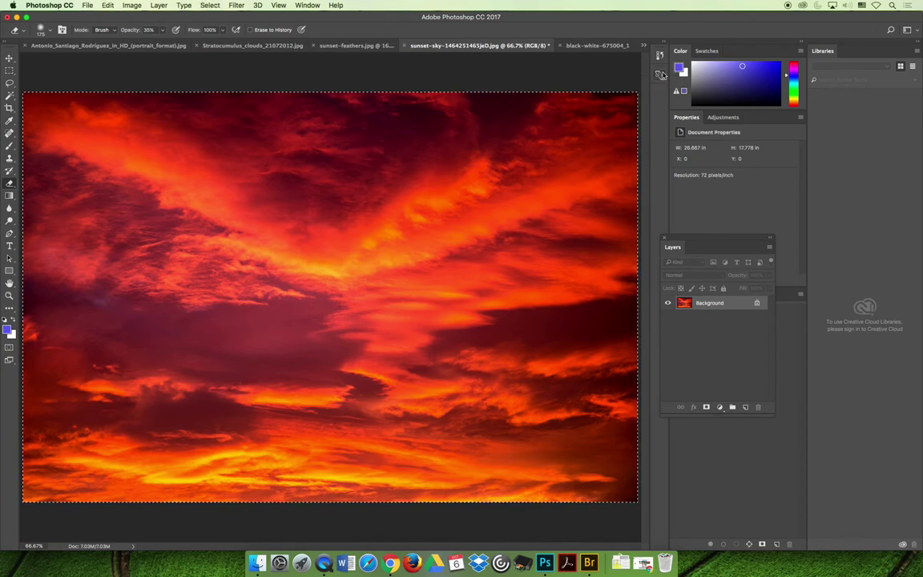
Switch to black-white-675004_1920.jpg and hide the clouds layer, Layer 1.
click(644, 45)
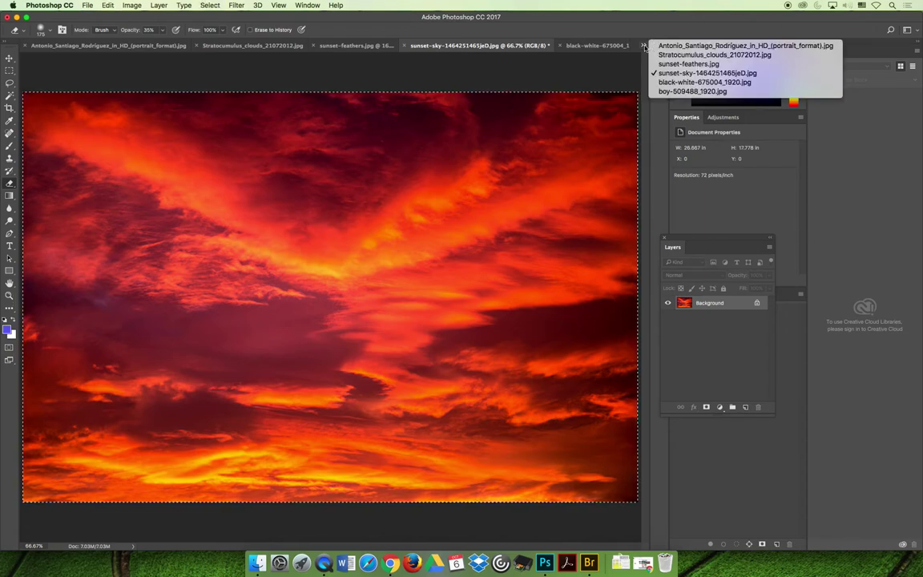
click(685, 82)
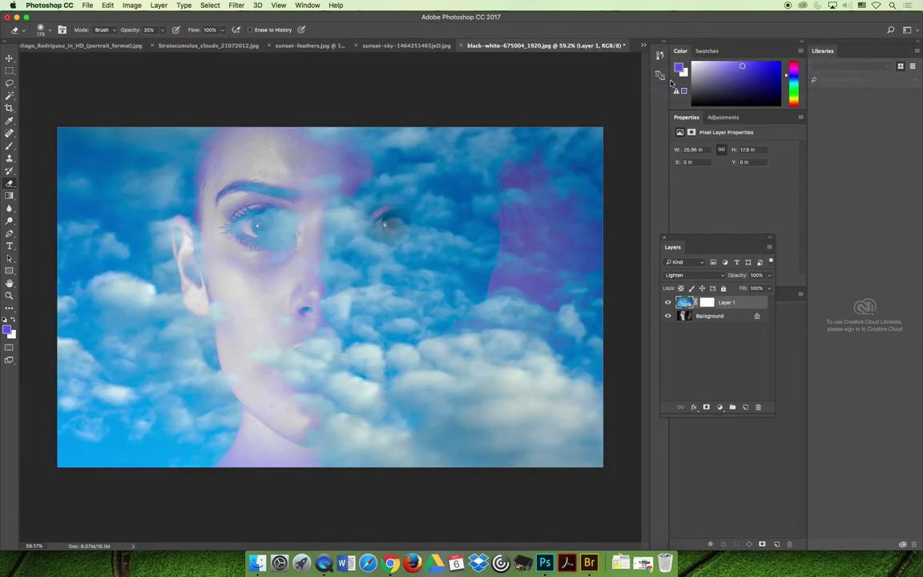
click(668, 302)
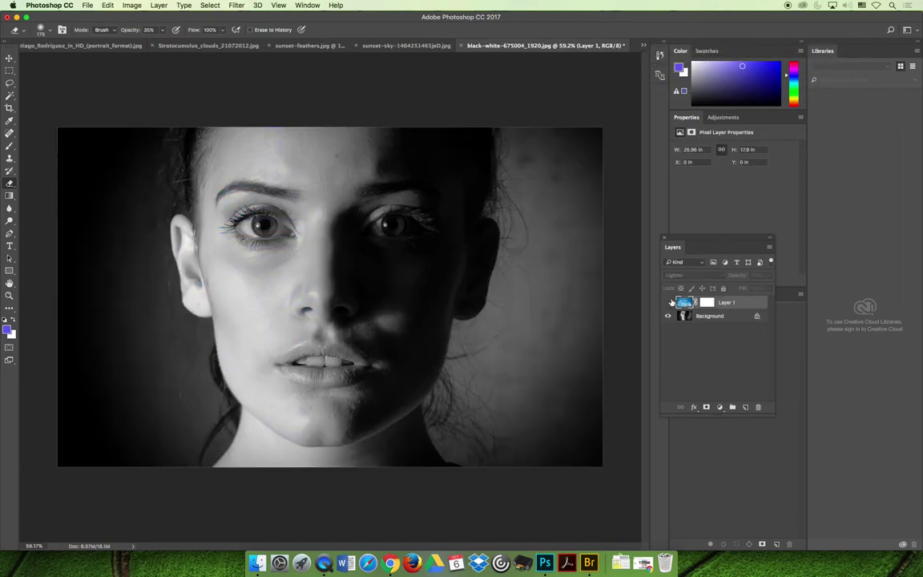
Paste the copied sunset sky above Layer 1 and set its blend mode to Lighten.
key(super+v)
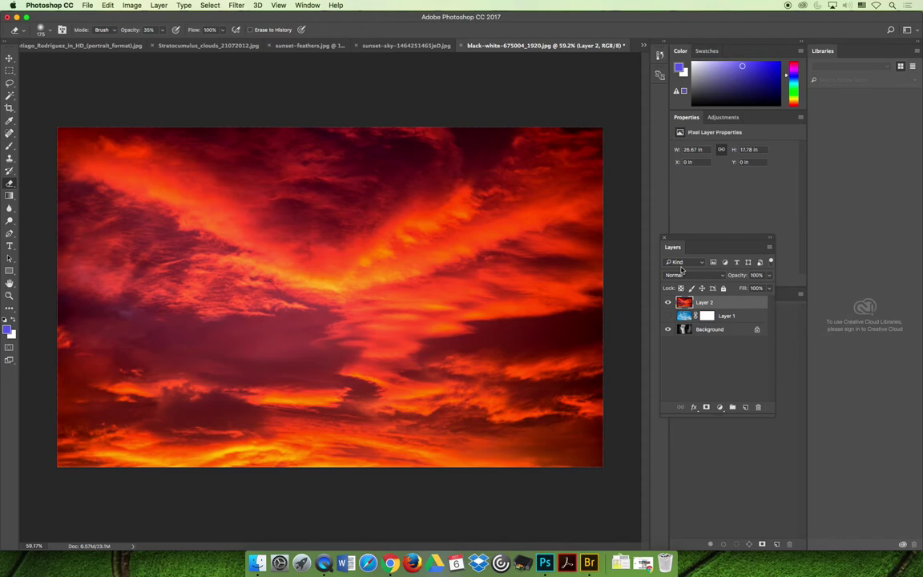
click(689, 275)
click(693, 336)
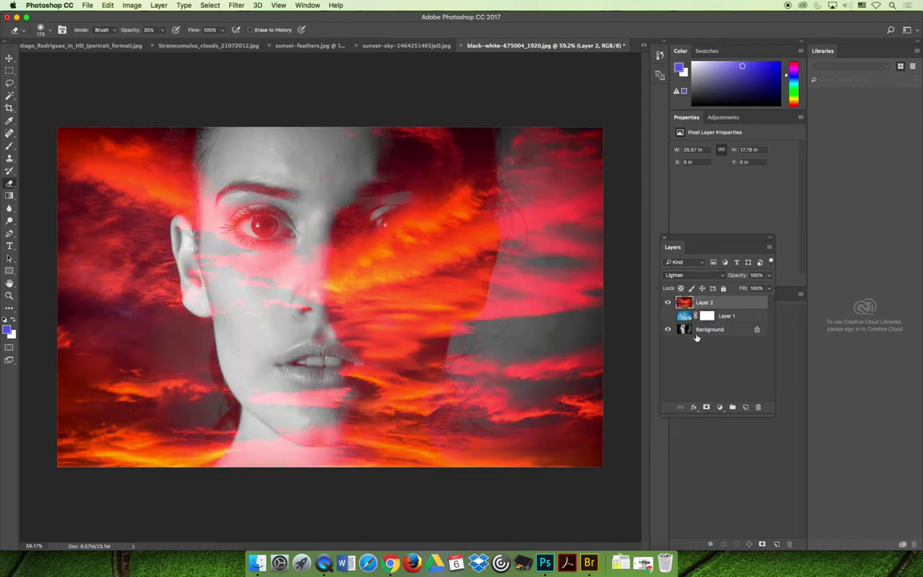
Add a Brightness/Contrast adjustment layer directly above Background with brightness 8 and contrast 33.
click(703, 330)
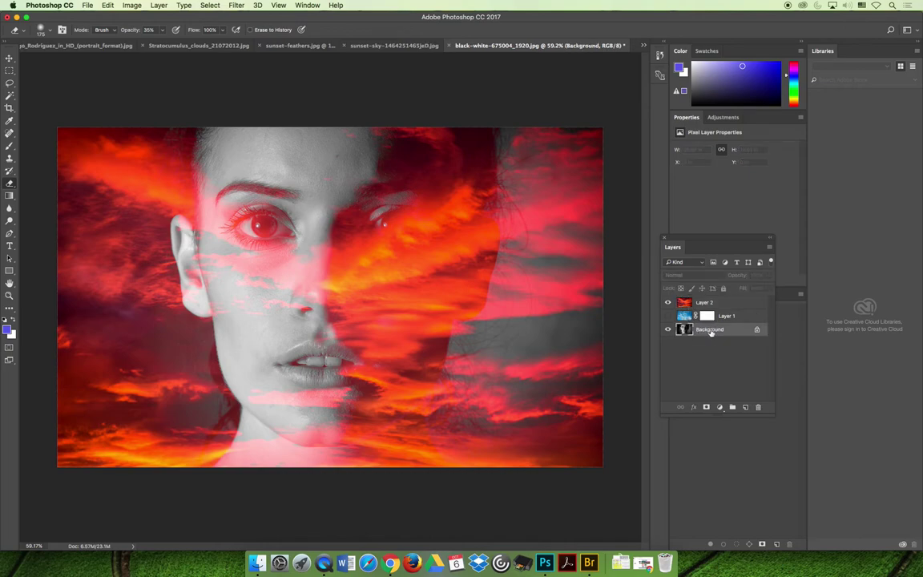
click(719, 407)
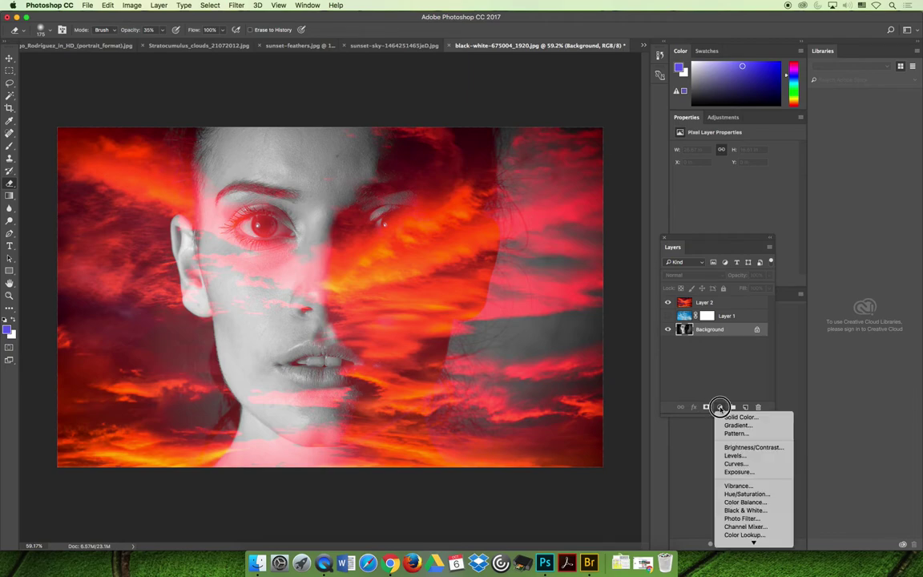
click(765, 447)
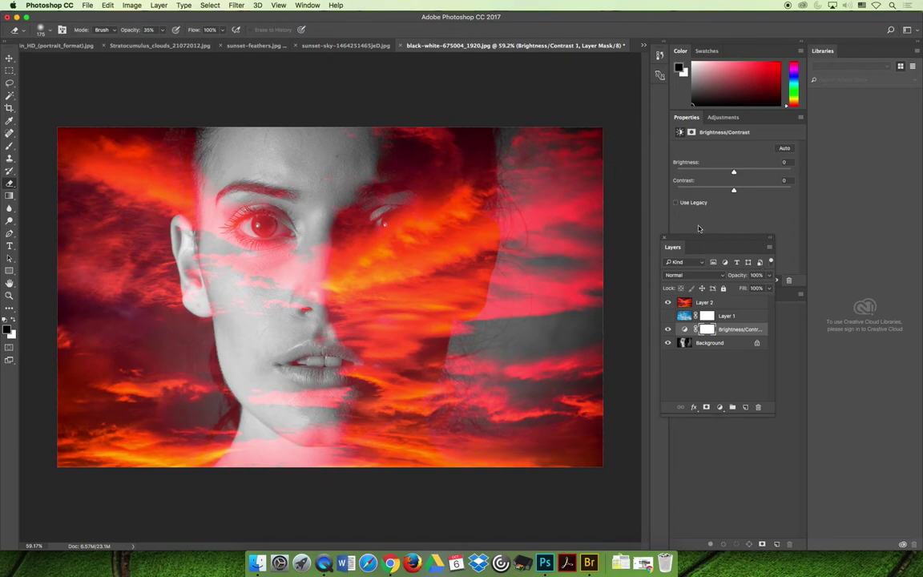
drag(697, 238, 570, 104)
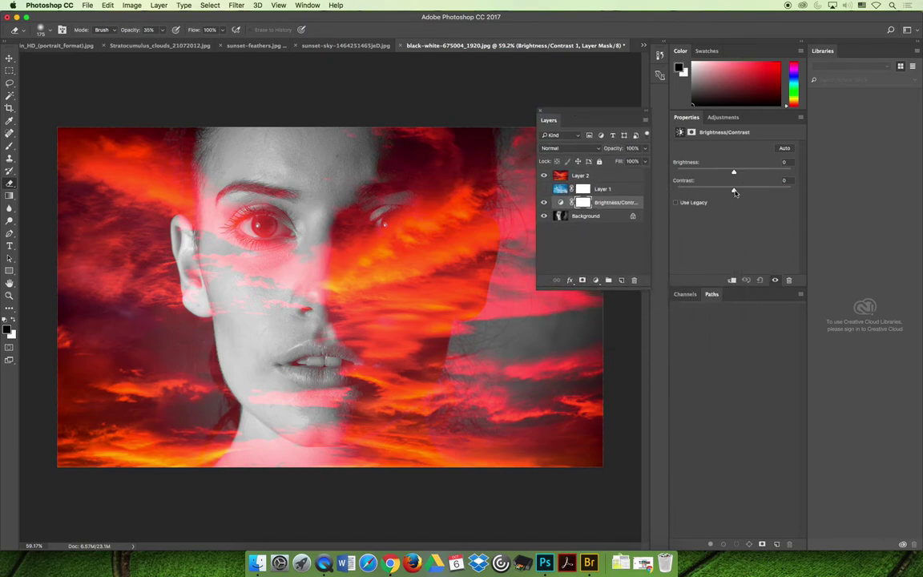
drag(734, 192, 814, 190)
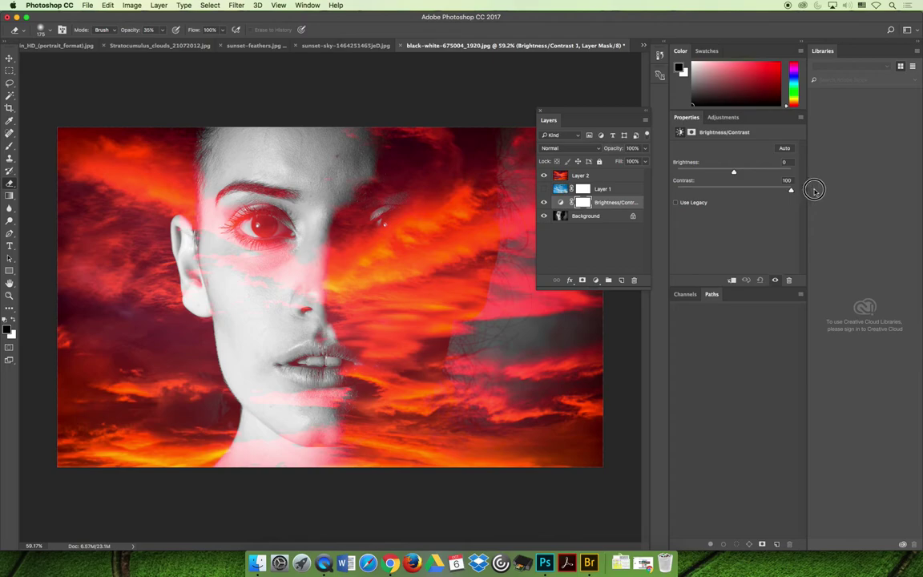
drag(733, 171, 770, 170)
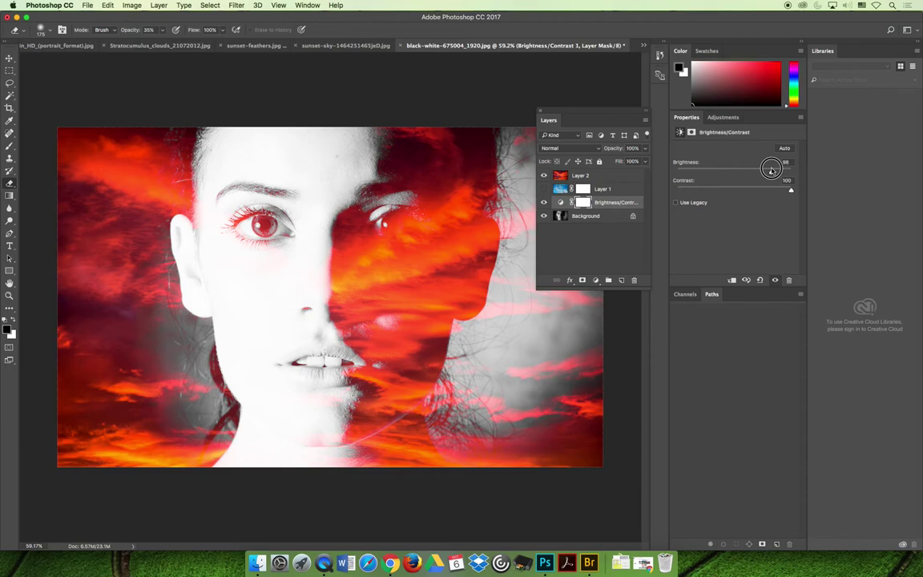
drag(770, 170, 736, 172)
drag(790, 190, 752, 189)
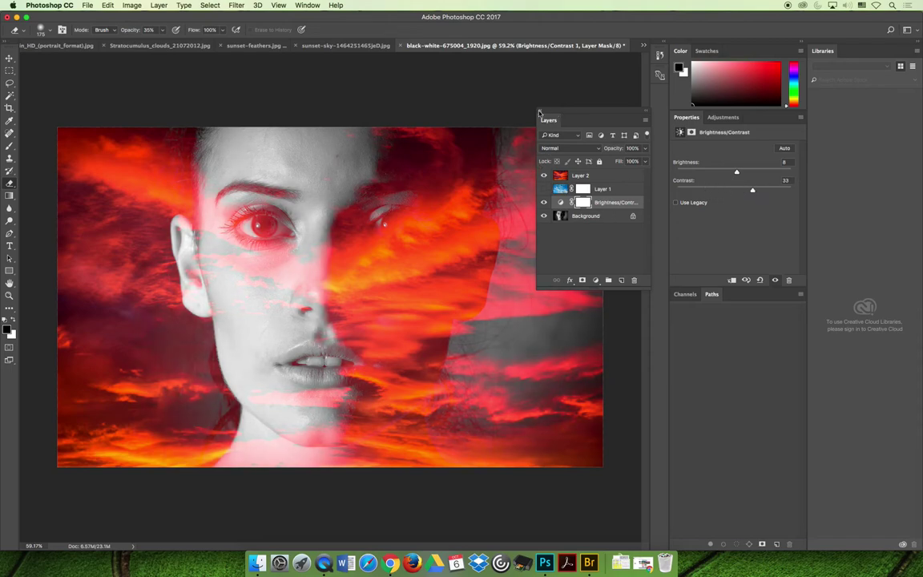
Close the floating Layers panel, reset the Essentials workspace, and switch to the colour portrait of the grey-haired man.
click(539, 111)
click(299, 4)
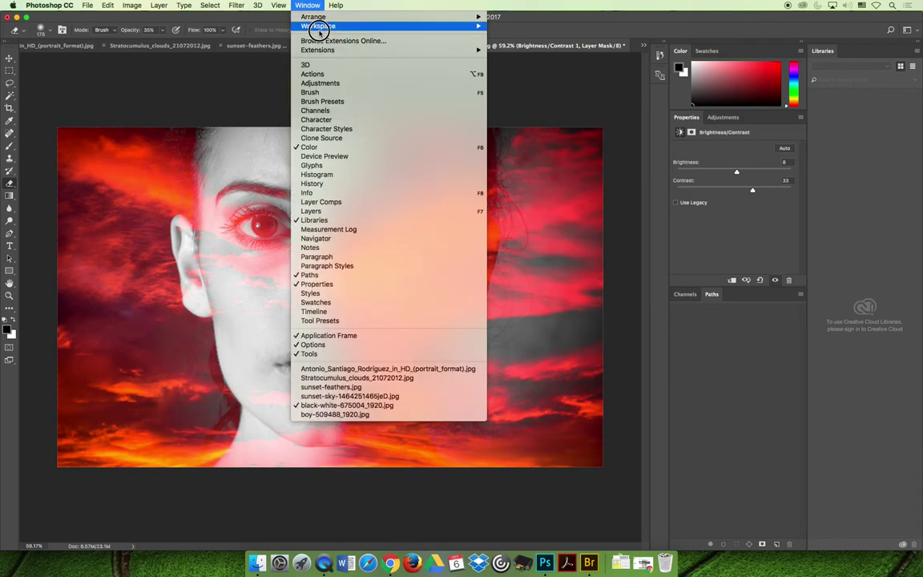
mouse_move(319, 27)
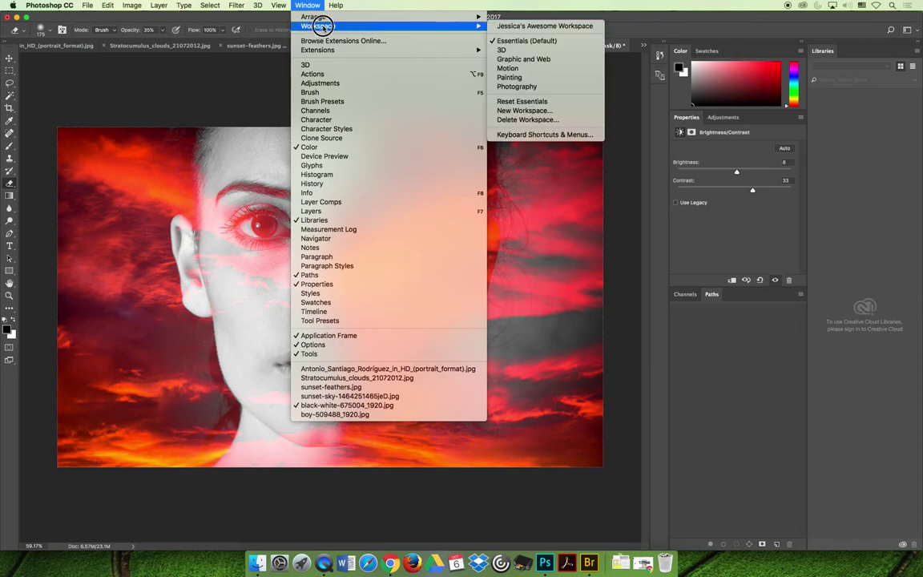
click(527, 101)
click(643, 45)
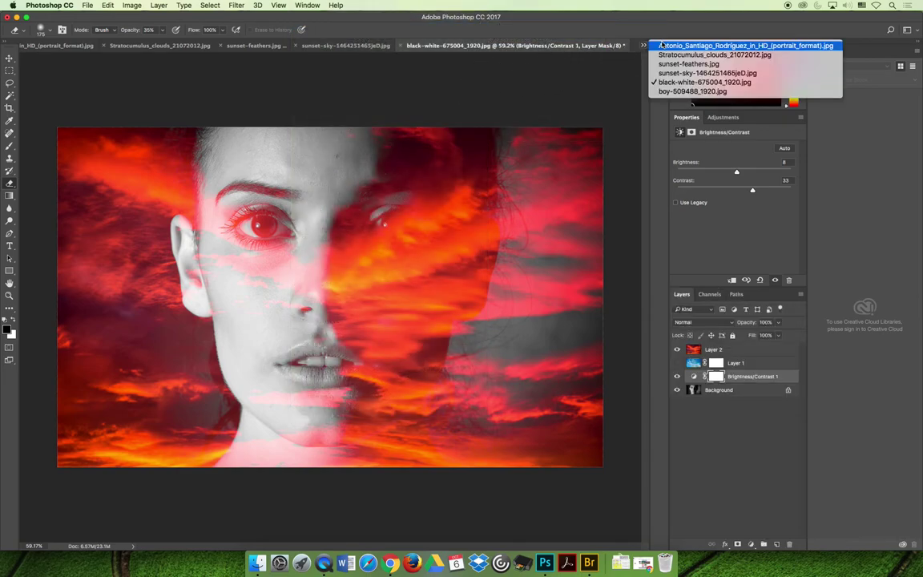
click(668, 46)
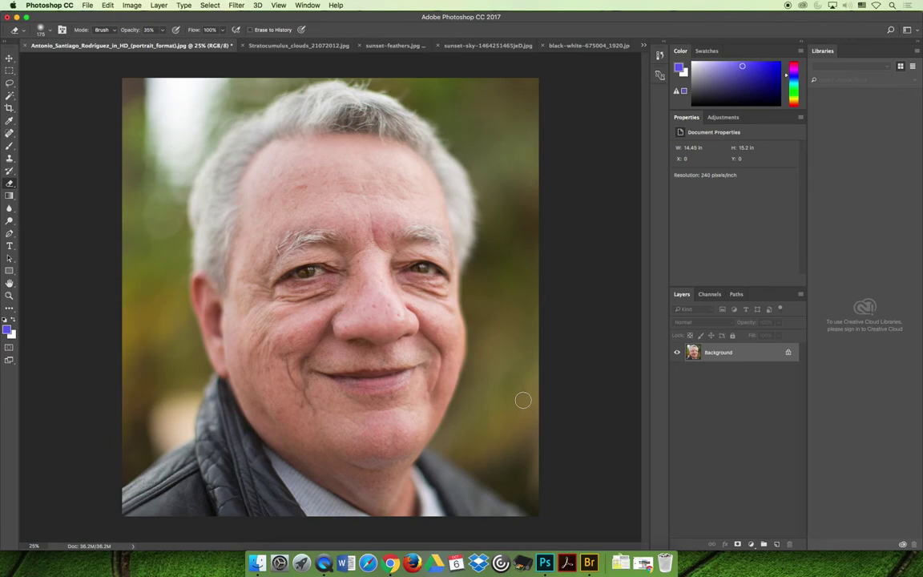
Try removing the portrait's colour directly on the Background layer with the Desaturate adjustment, and undo it.
click(132, 5)
mouse_move(176, 17)
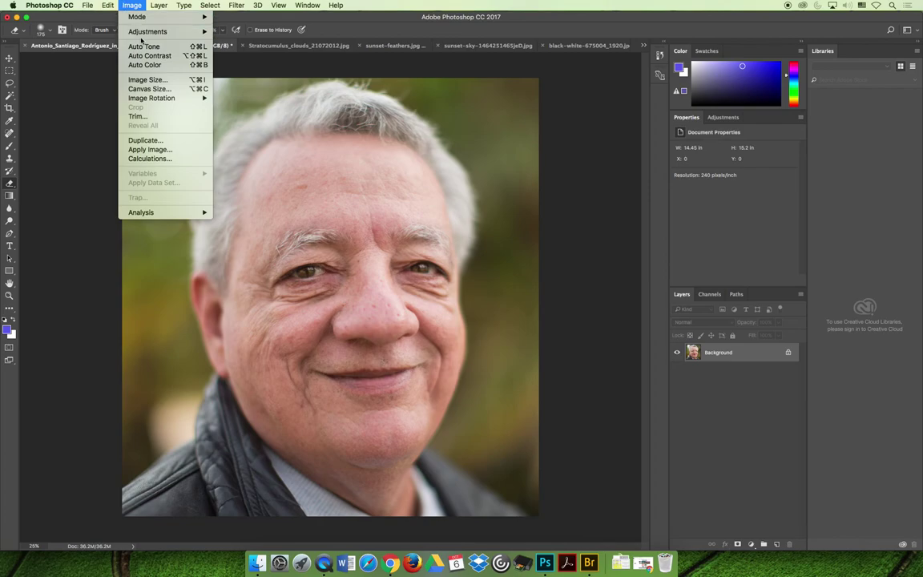
mouse_move(142, 35)
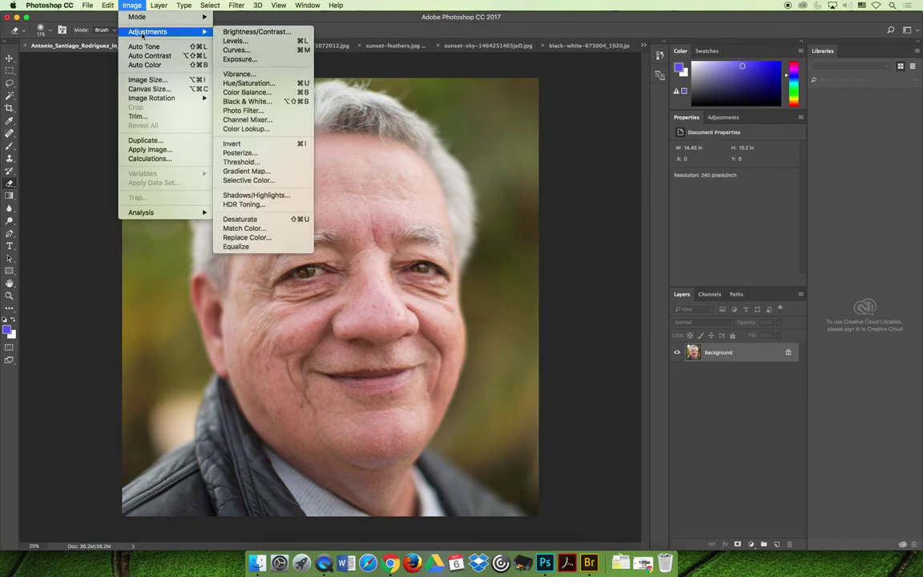
click(242, 219)
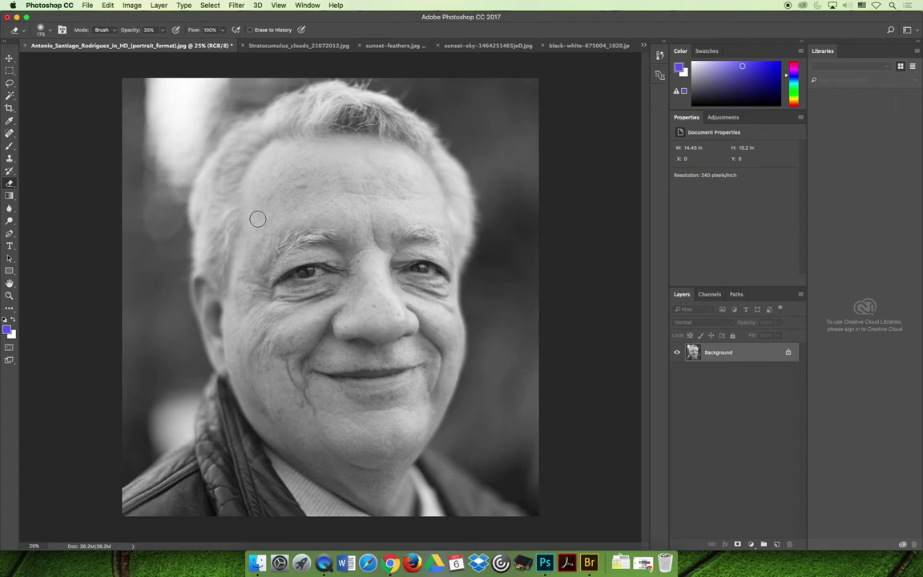
key(super+z)
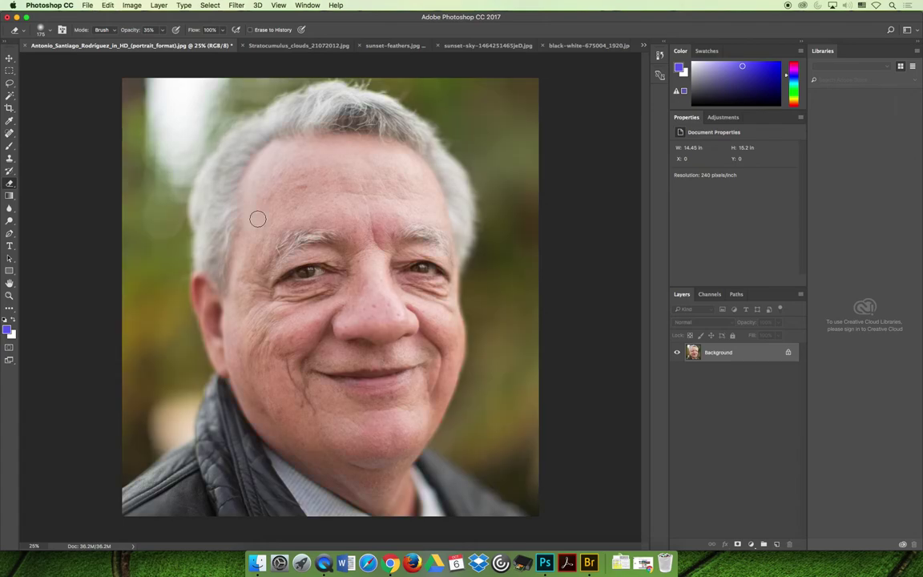
Add a Black & White adjustment layer above Background and toggle its visibility to compare the portrait with and without it.
click(751, 543)
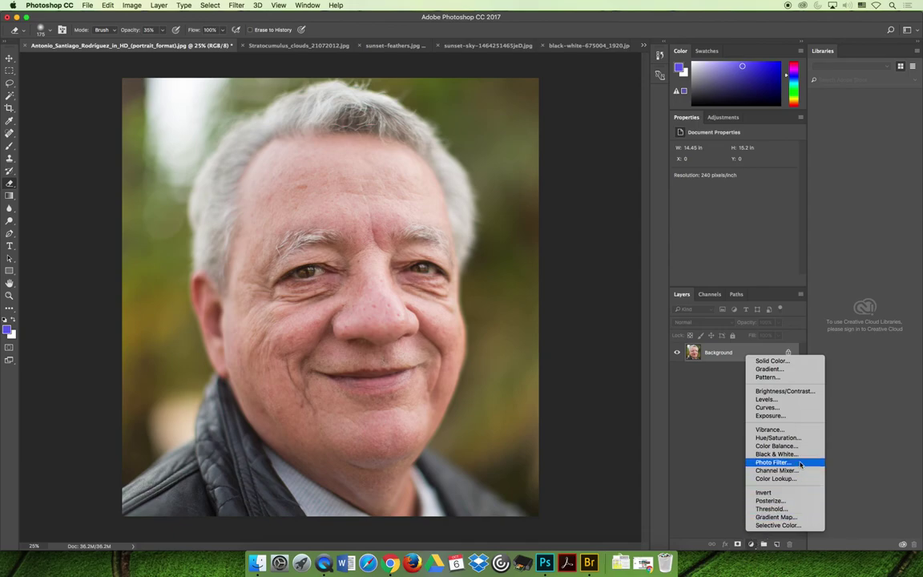
click(775, 453)
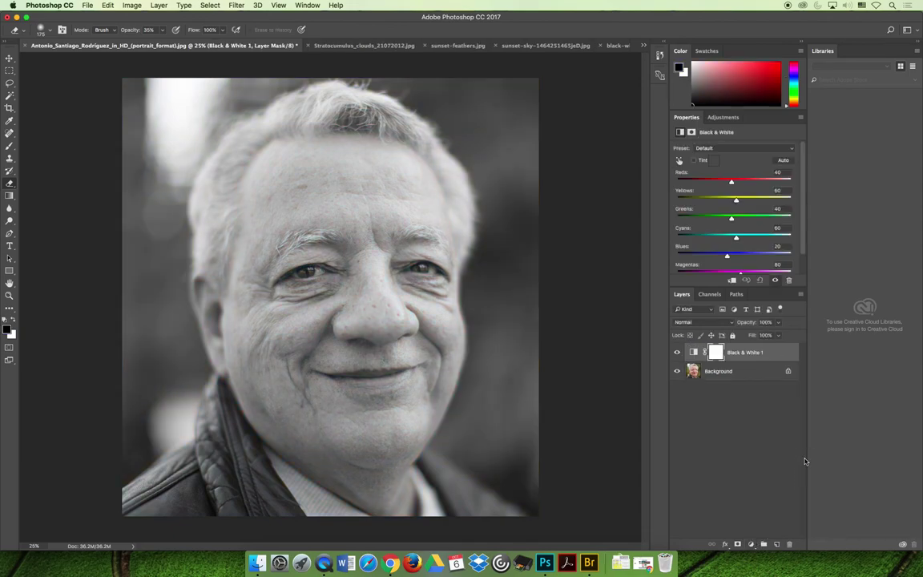
click(678, 353)
click(677, 353)
click(677, 353)
click(678, 353)
Paste the copied sunset sky above the Black & White layer and scale it to about 23.06 × 15.37 in, covering the whole canvas.
key(super+v)
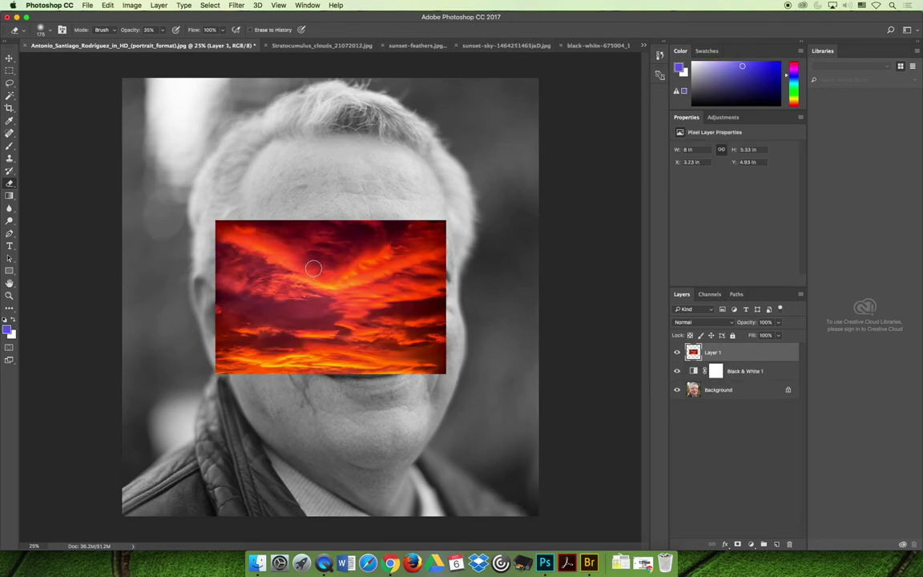
click(9, 57)
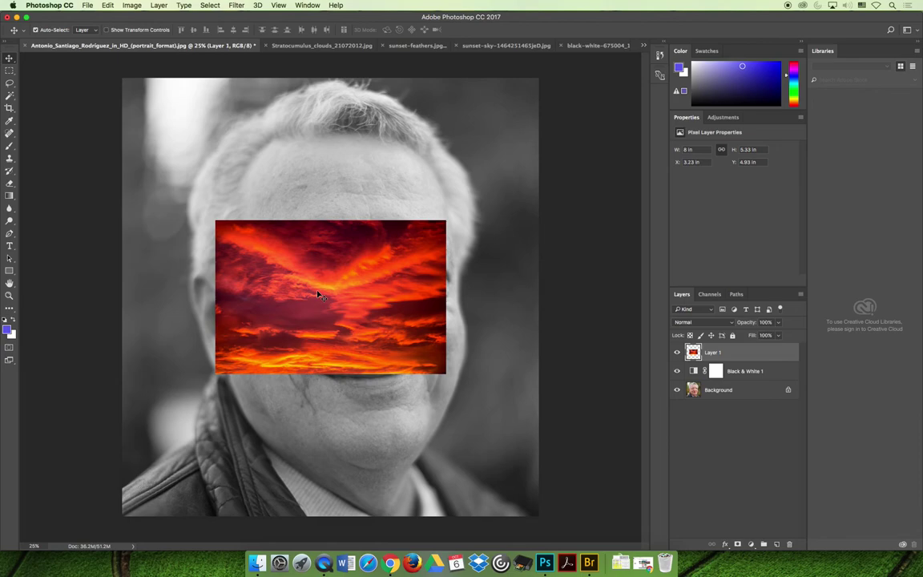
click(107, 5)
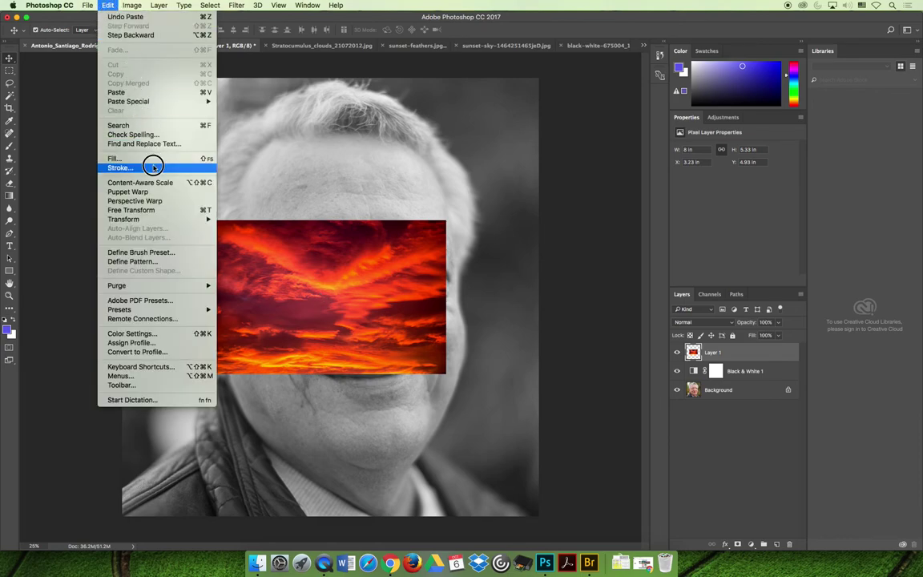
click(132, 210)
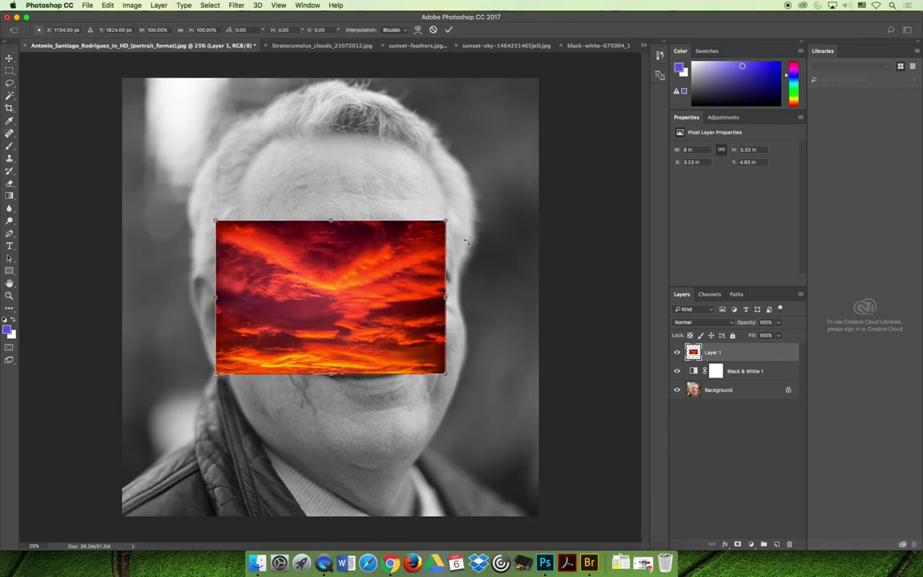
drag(448, 217, 639, 75)
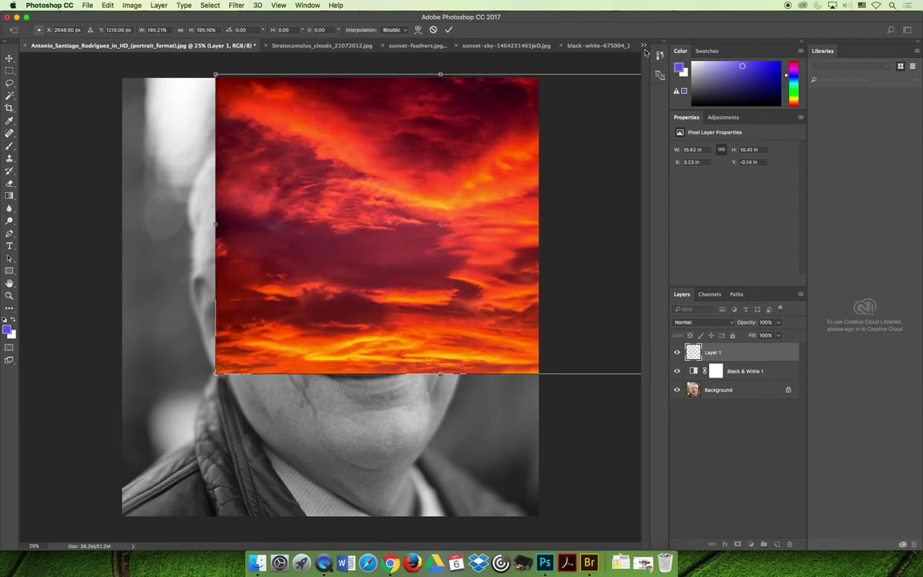
drag(215, 372, 2, 516)
key(Return)
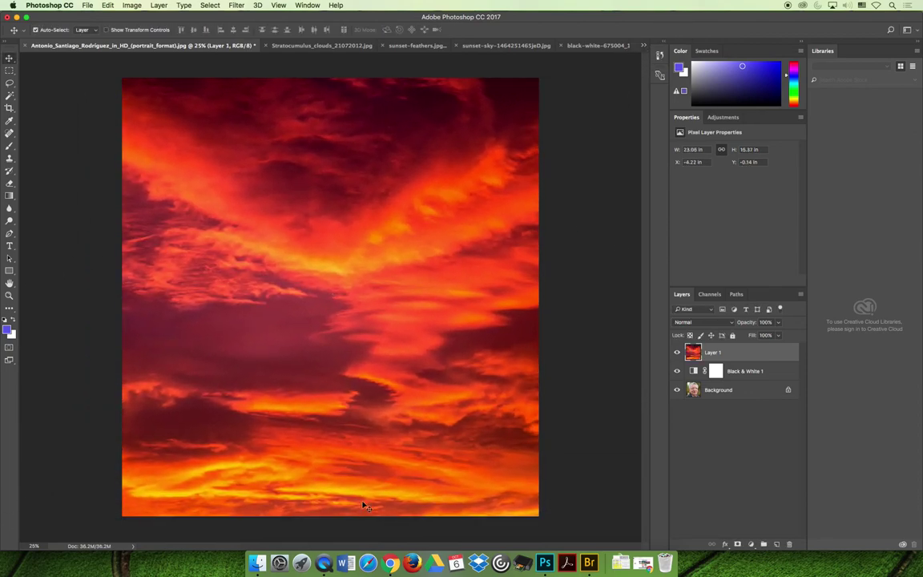
Try the Lighten and Darken blend modes on the sunset sky layer and settle on Lighten.
click(699, 322)
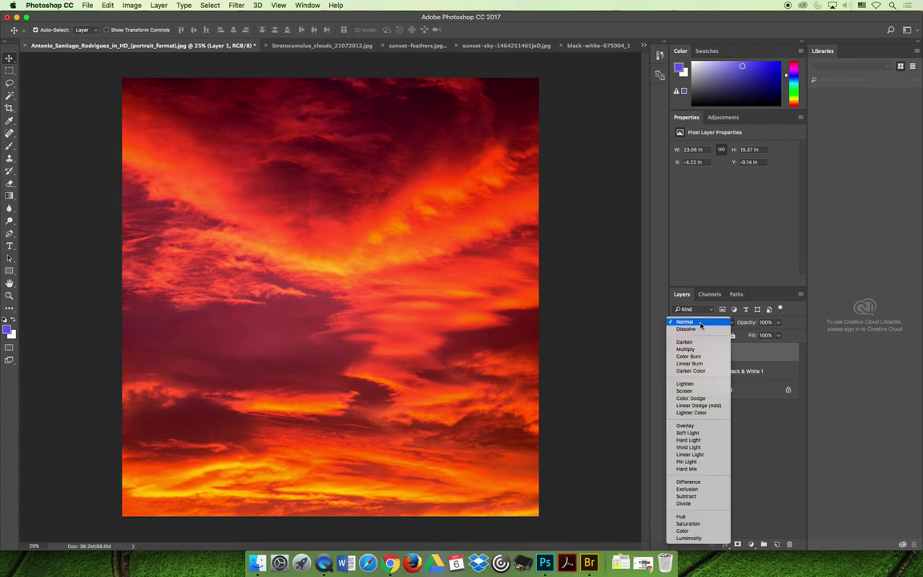
click(699, 383)
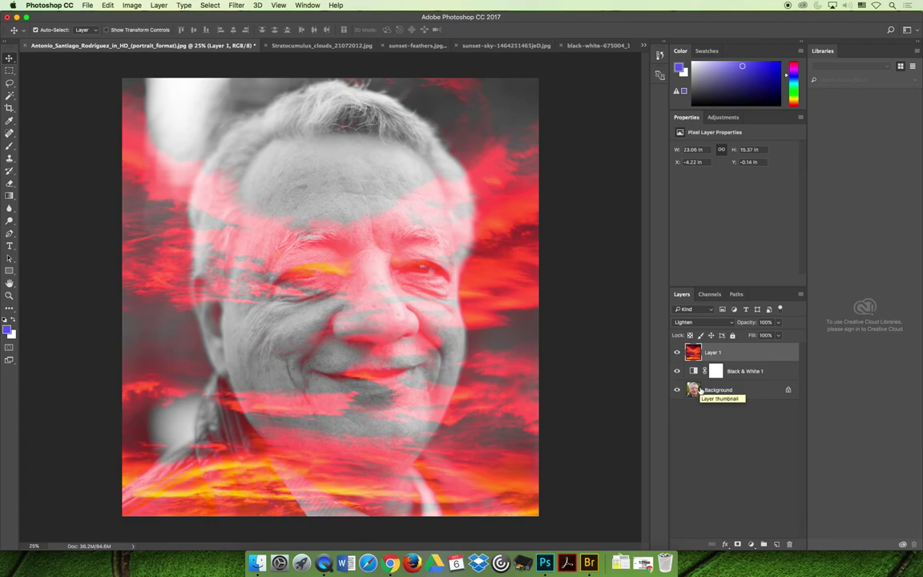
click(699, 322)
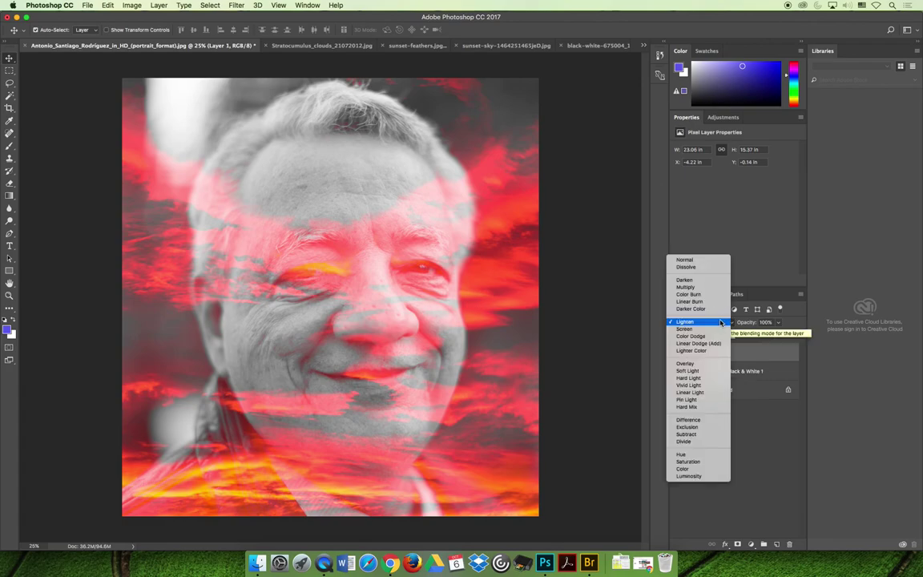
click(710, 282)
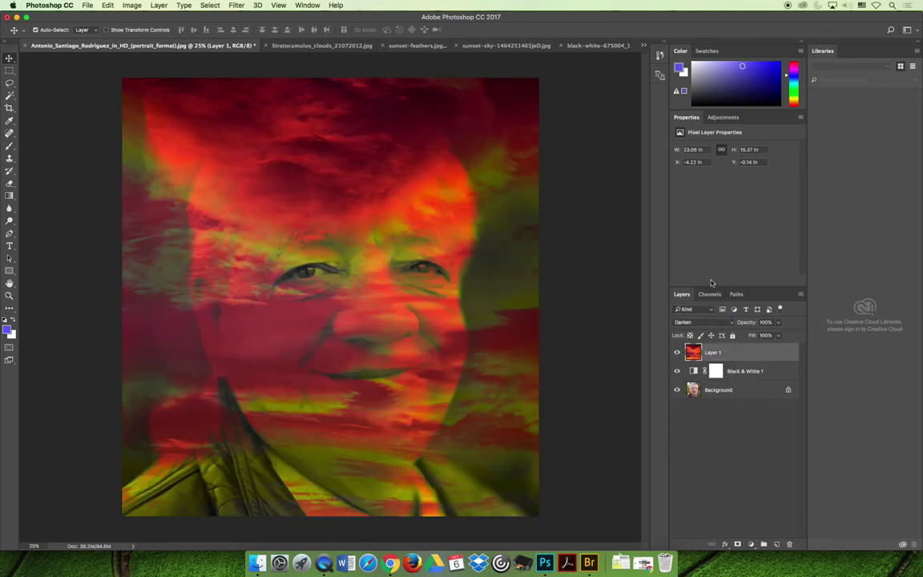
click(699, 322)
click(703, 366)
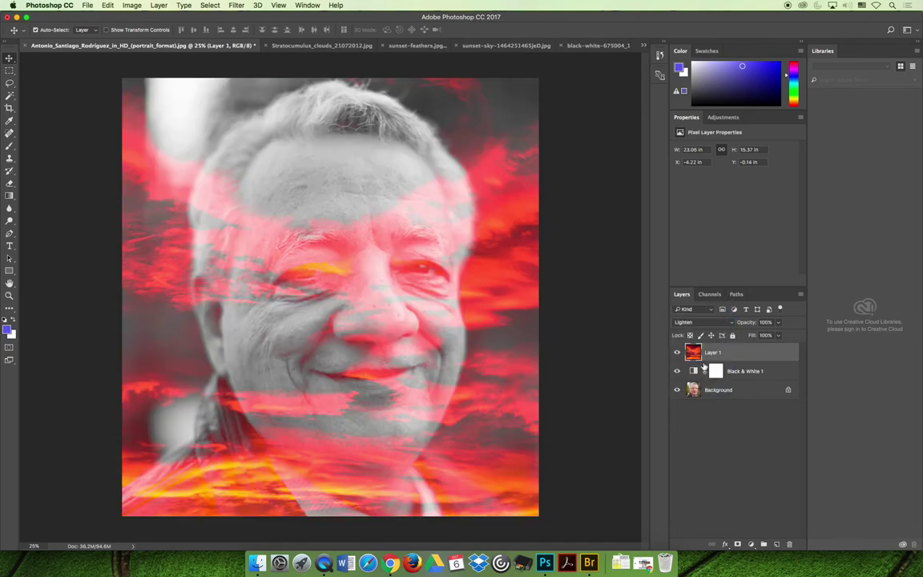
Hide the sunset sky layer, add a Levels adjustment layer directly above Background, and float its properties beside the portrait.
click(677, 370)
click(677, 353)
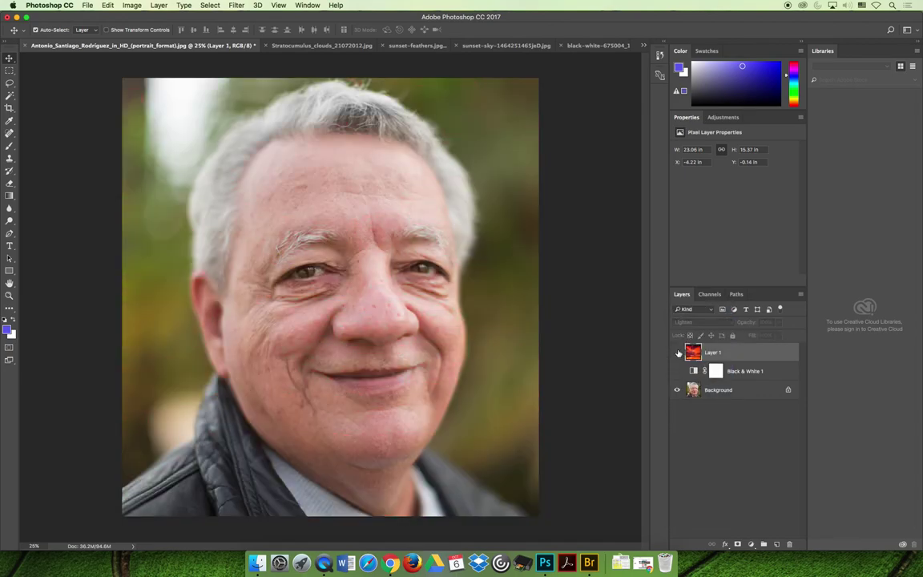
click(677, 371)
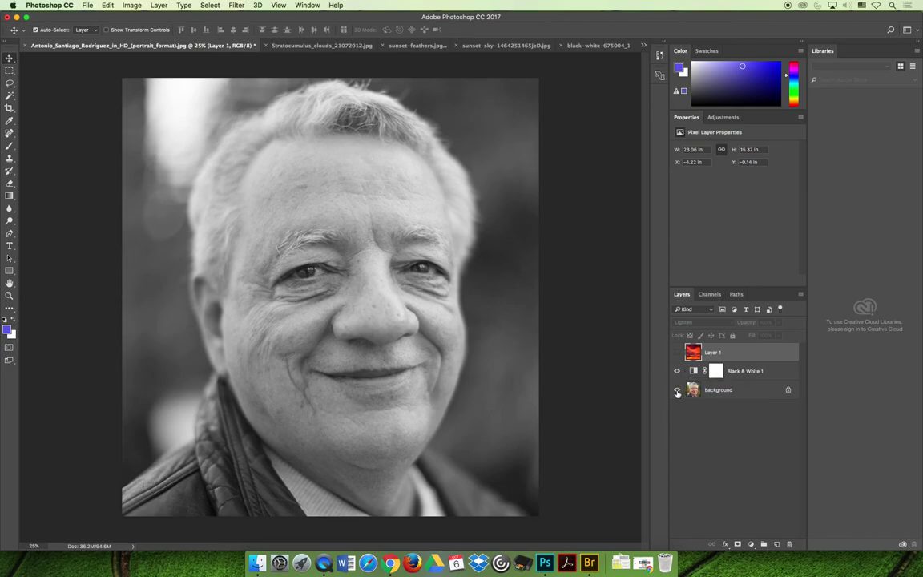
click(728, 394)
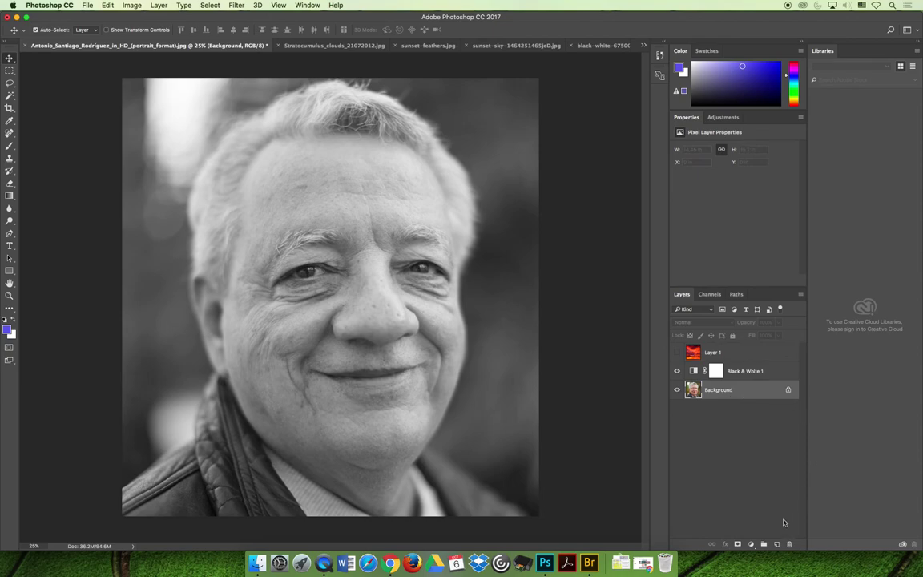
click(751, 544)
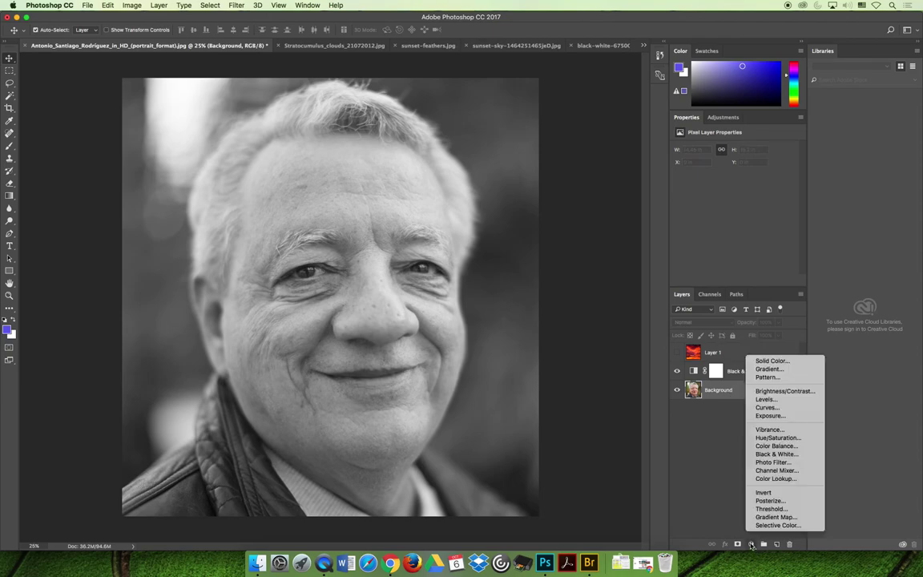
click(805, 399)
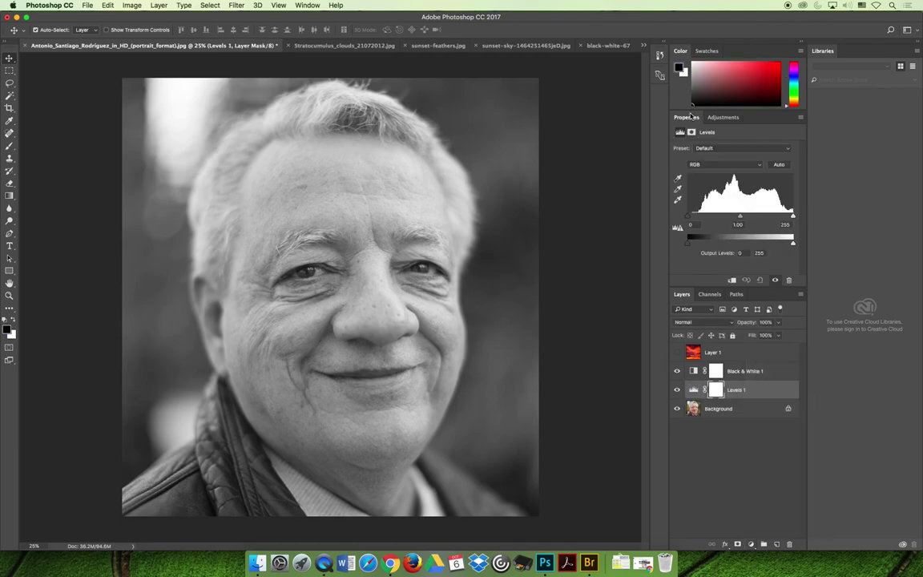
drag(686, 117, 516, 269)
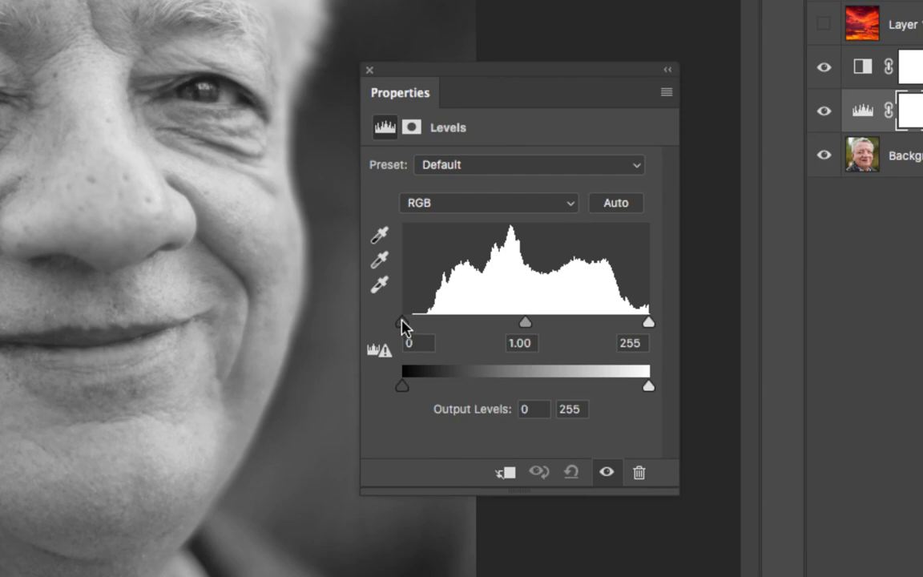
Set the Levels adjustment's input values to 28 for shadows, 0.57 for midtones and 241 for highlights.
drag(402, 322, 406, 324)
drag(413, 327, 418, 327)
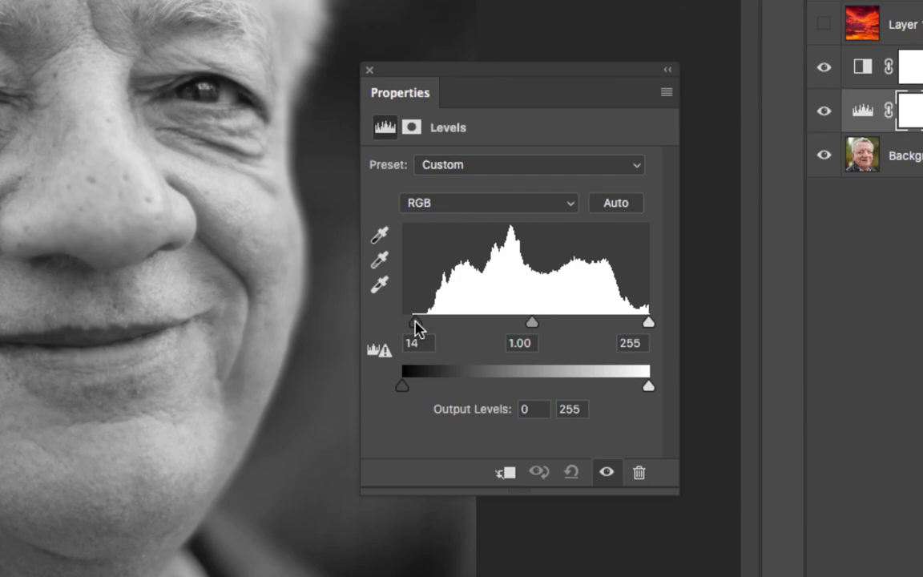
mouse_move(416, 327)
mouse_down()
mouse_move(510, 327)
mouse_move(431, 324)
mouse_up()
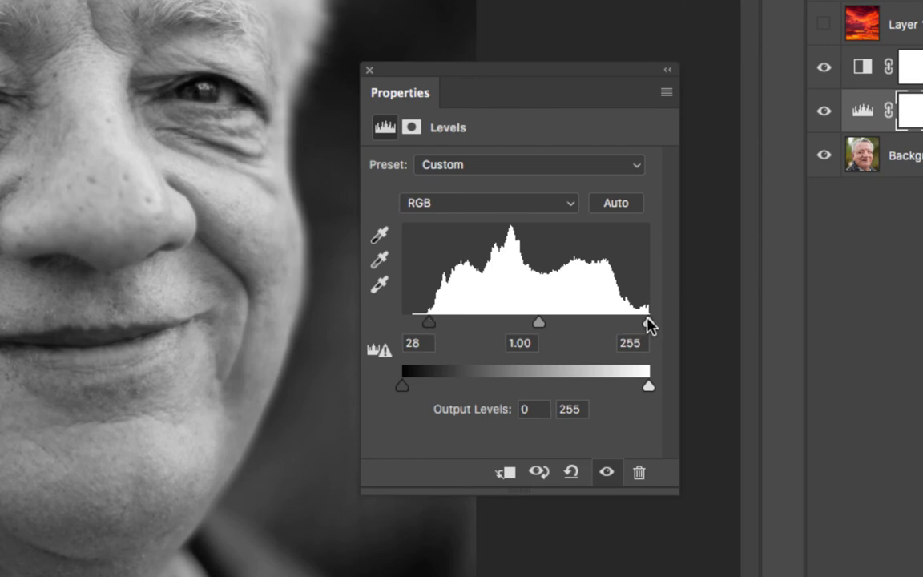
drag(651, 324, 638, 325)
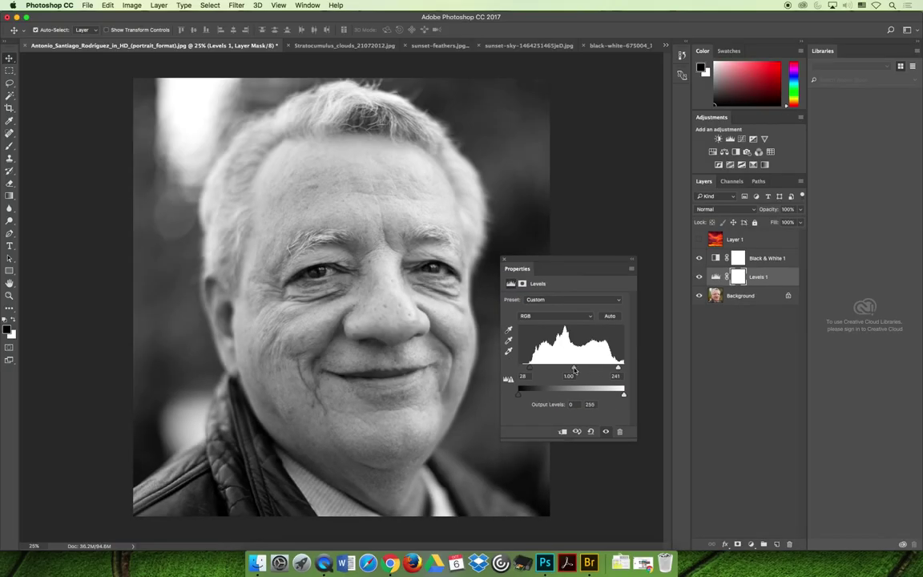
drag(574, 370, 589, 368)
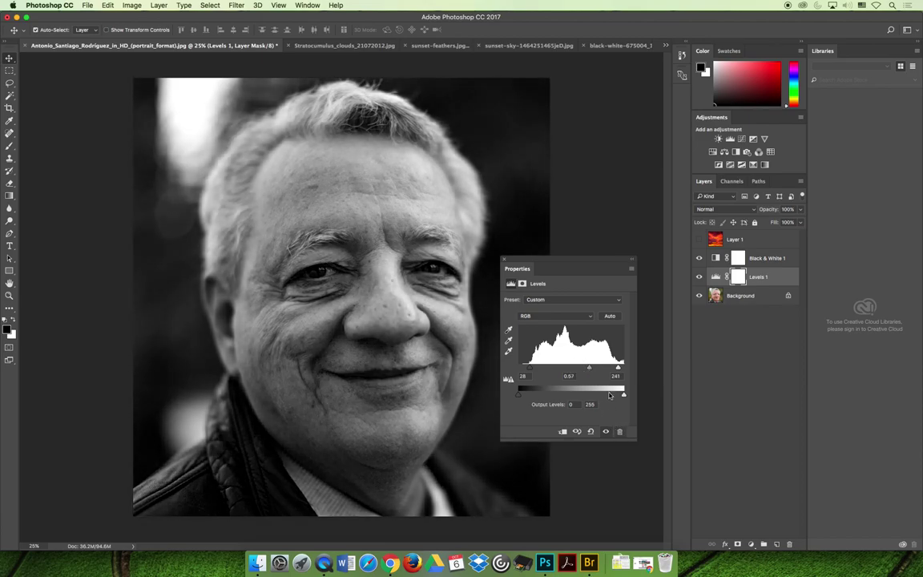
Show the sunset sky layer and set the Levels input values to 24 for shadows, 1.03 for midtones and 190 for highlights.
click(698, 239)
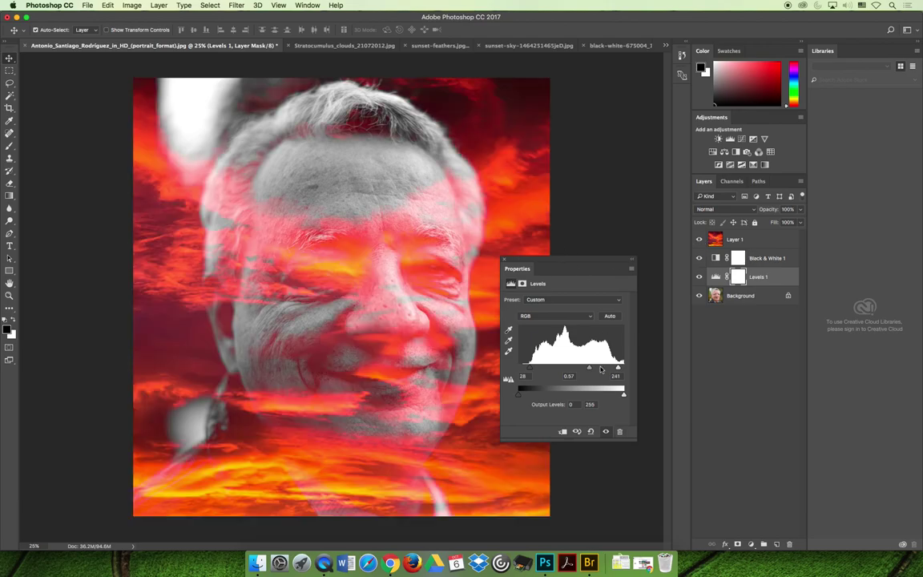
drag(589, 368, 610, 367)
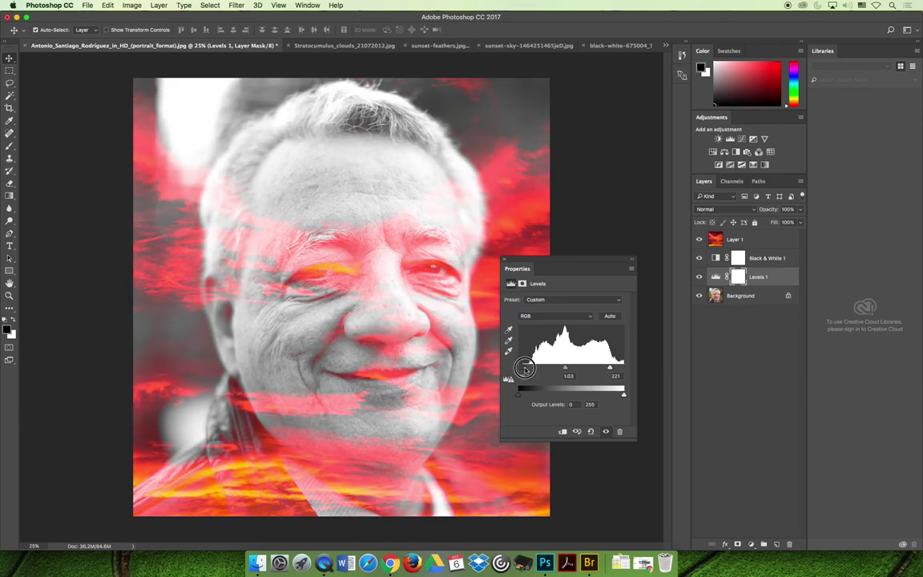
drag(525, 367, 527, 367)
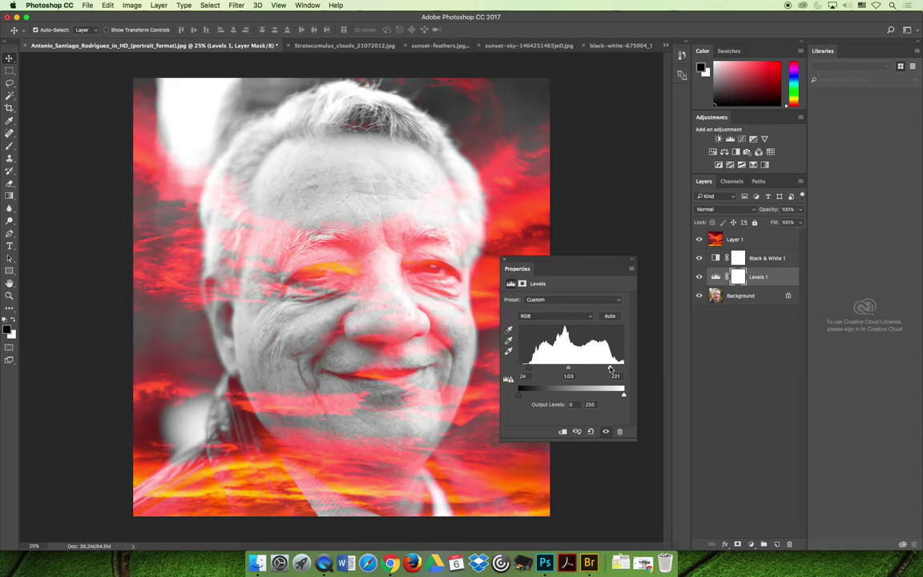
drag(610, 368, 597, 367)
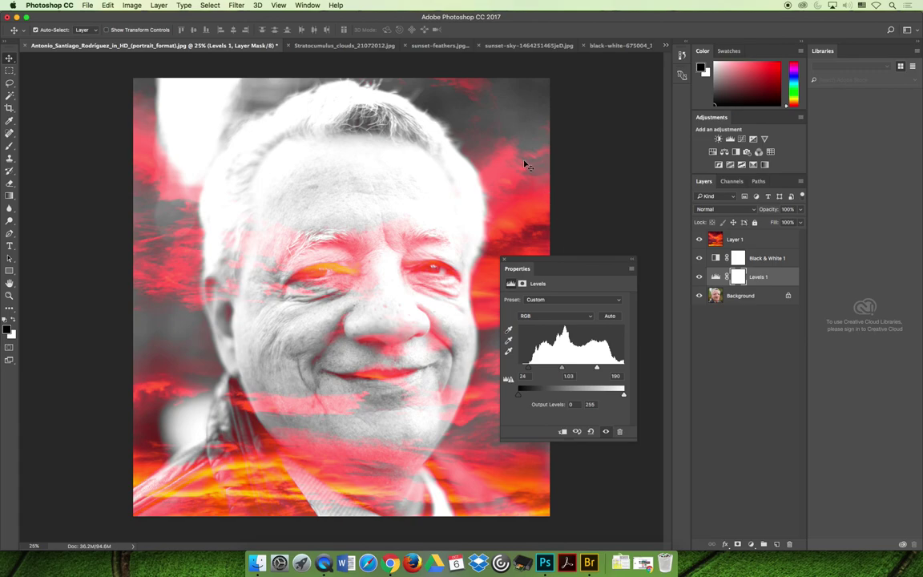
Move the sunset sky layer down to about X -4.3 in, Y 1.01 in, and close the floating Properties panel.
click(765, 239)
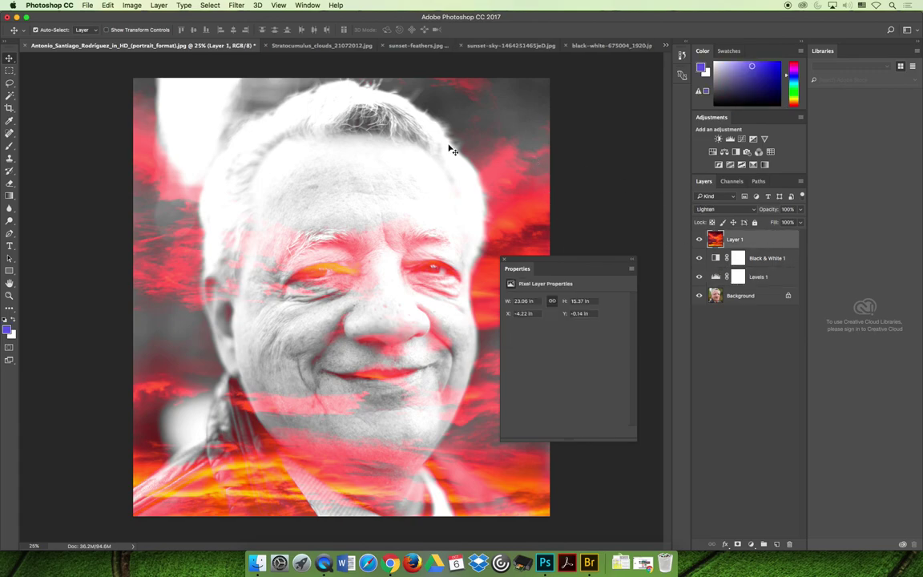
drag(442, 142, 506, 210)
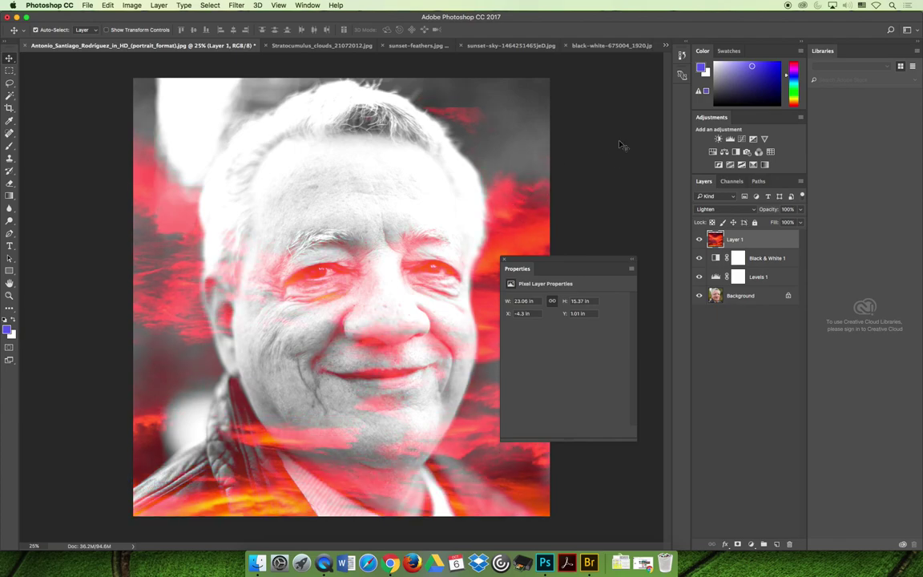
click(503, 261)
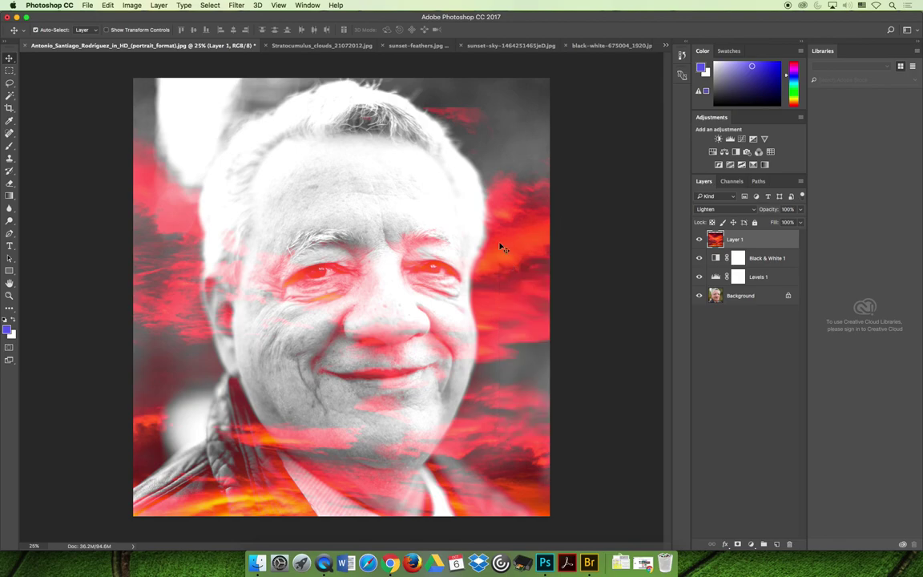
Switch to Chrome and advance the Combining Images lecture slideshow to slide 6.
click(390, 563)
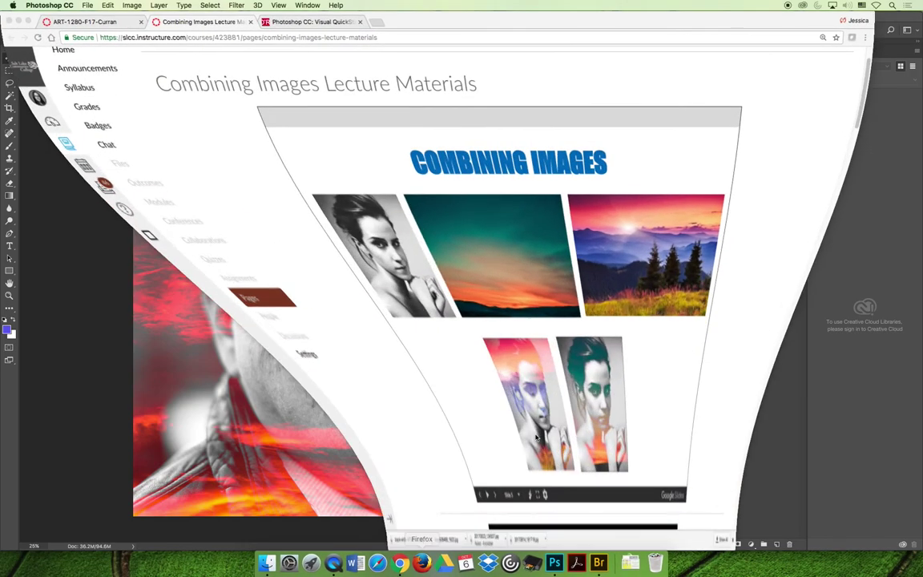
click(288, 494)
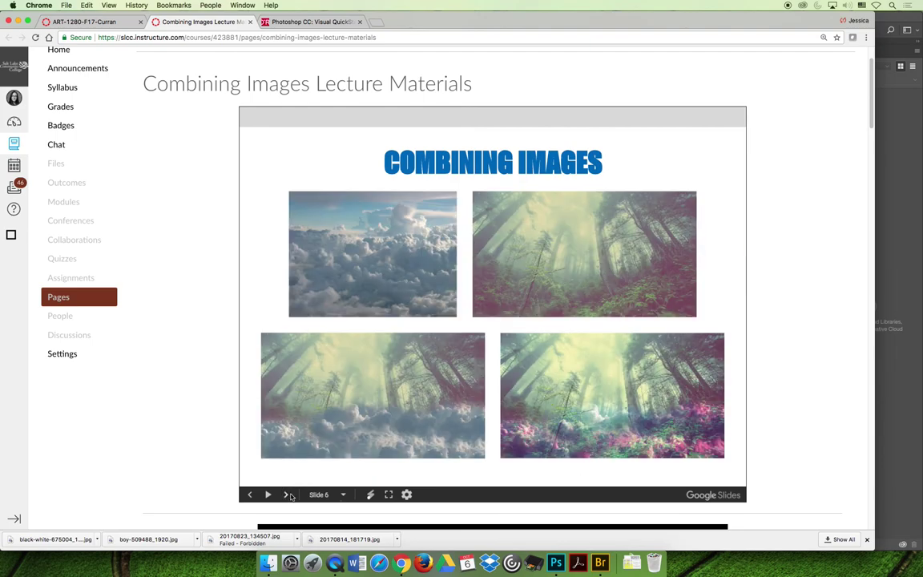